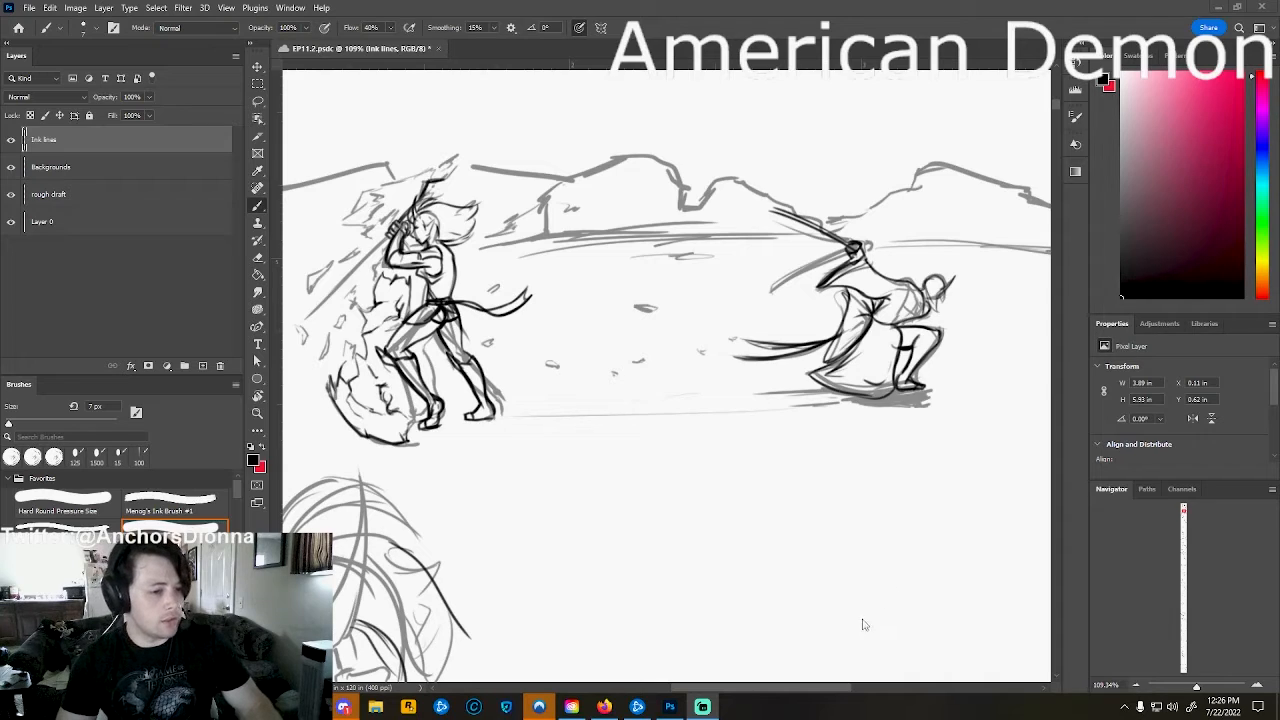
Hide the Ink lines layer and examine the rough sketch from the face panel down to the crossed-arms figure.
left_click_drag(1058, 107, 1059, 106)
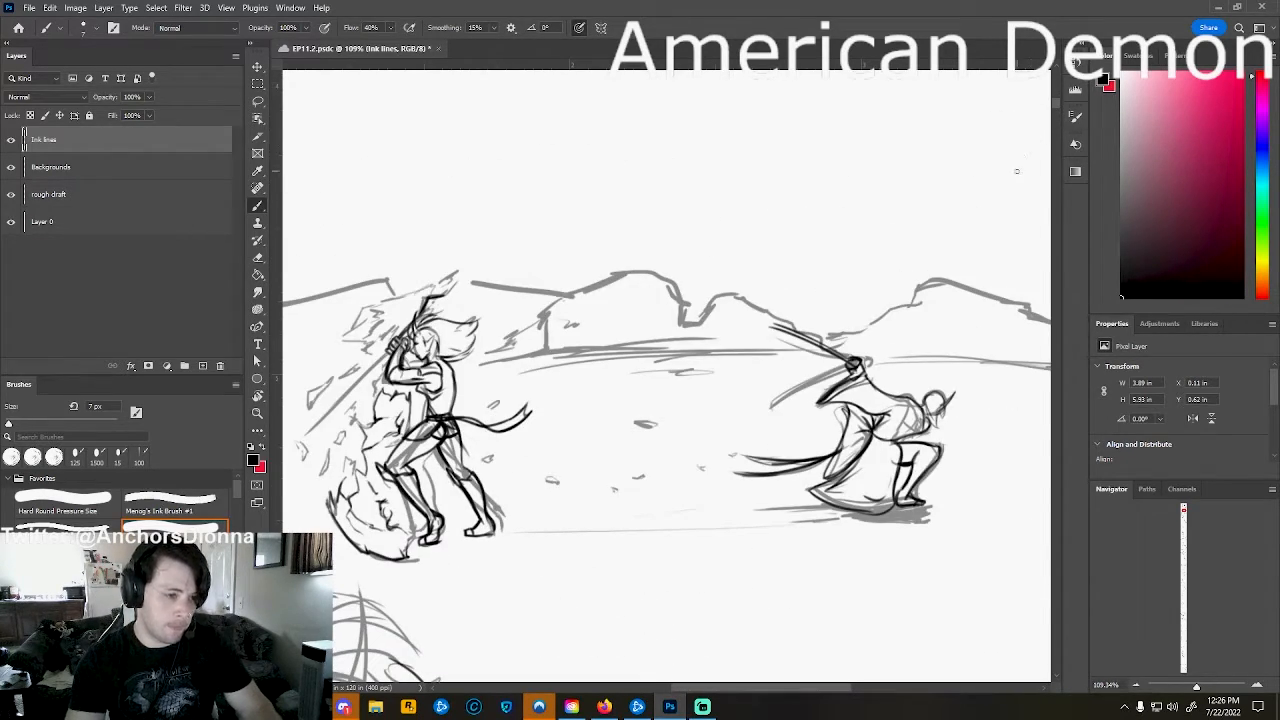
key("ctrl+1")
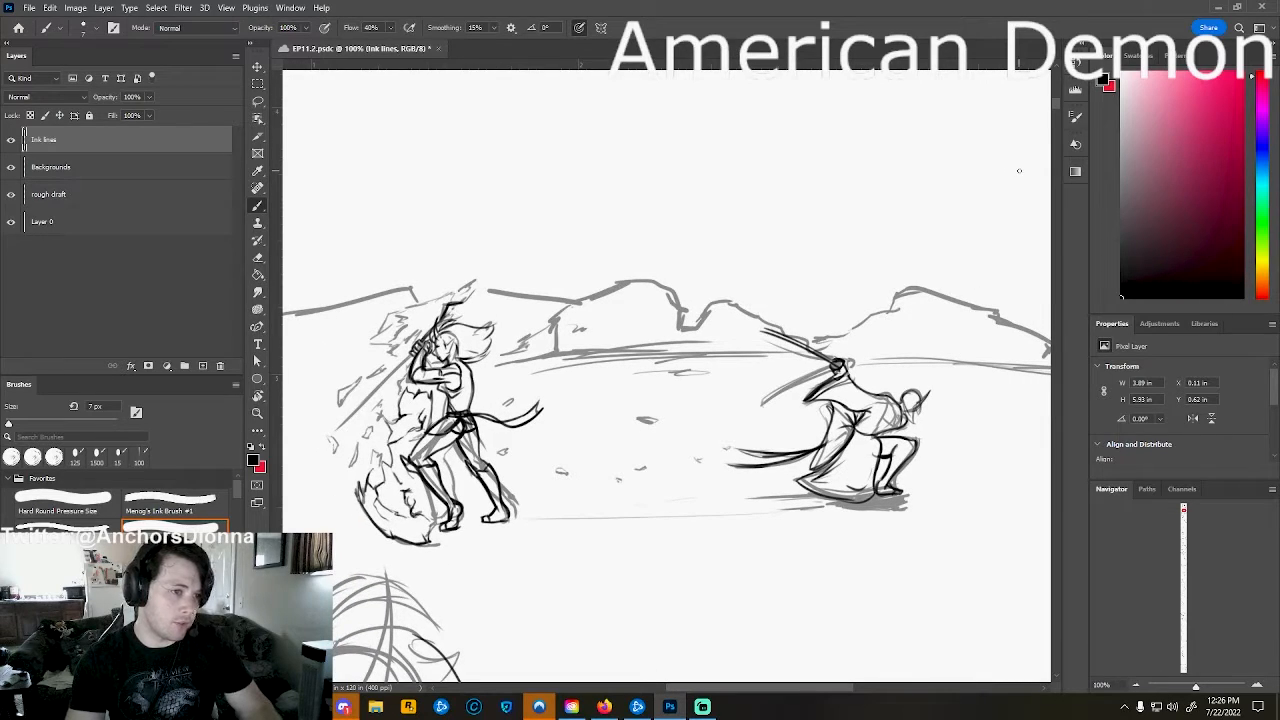
key("ctrl+minus")
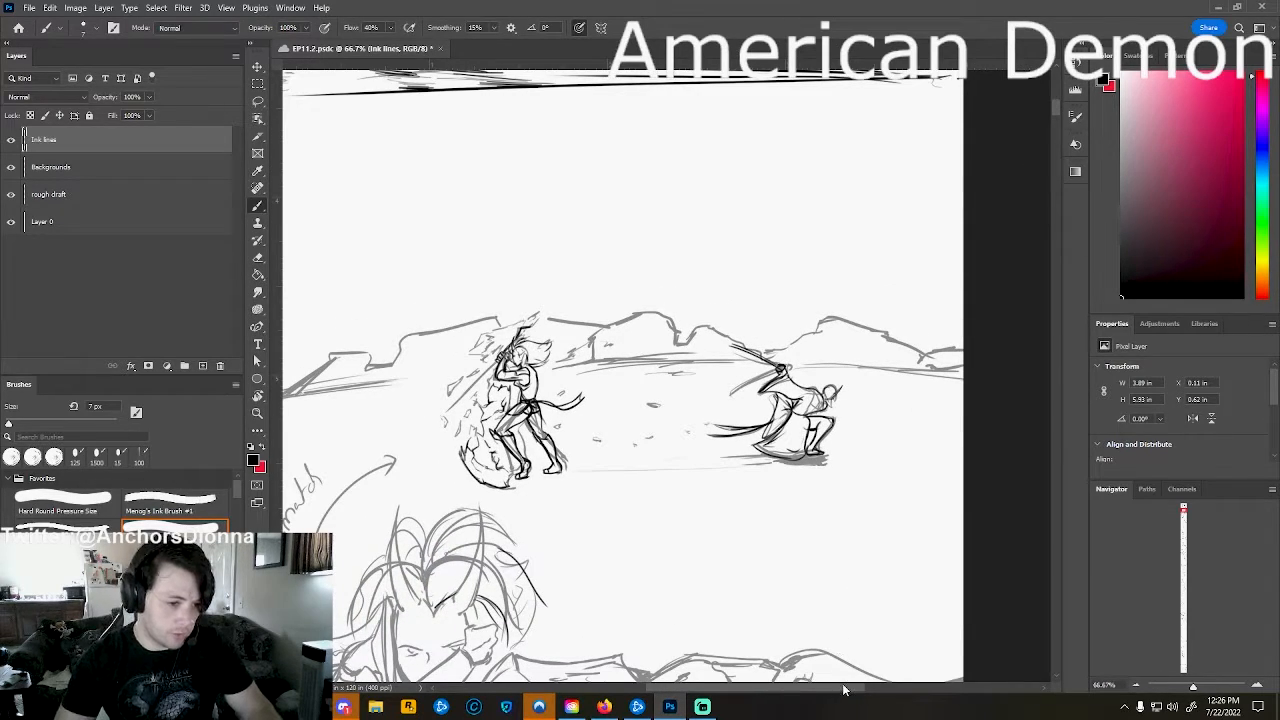
left_click_drag(844, 688, 832, 687)
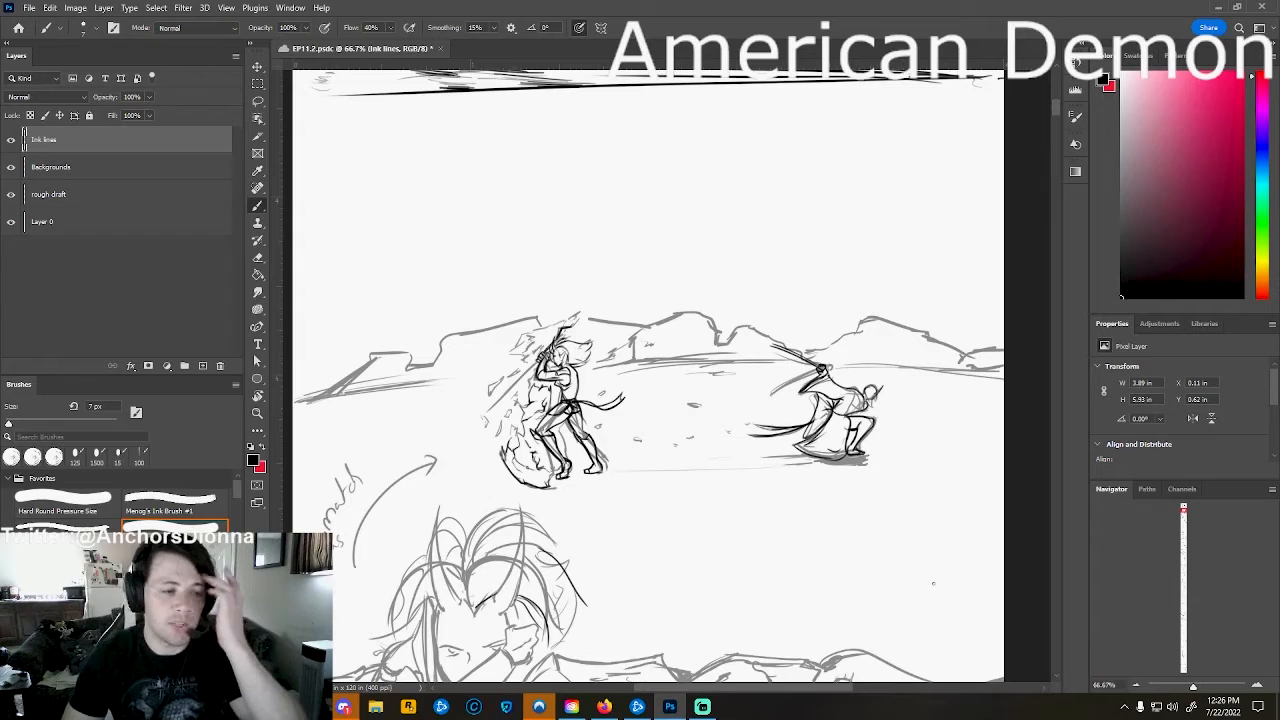
left_click(11, 139)
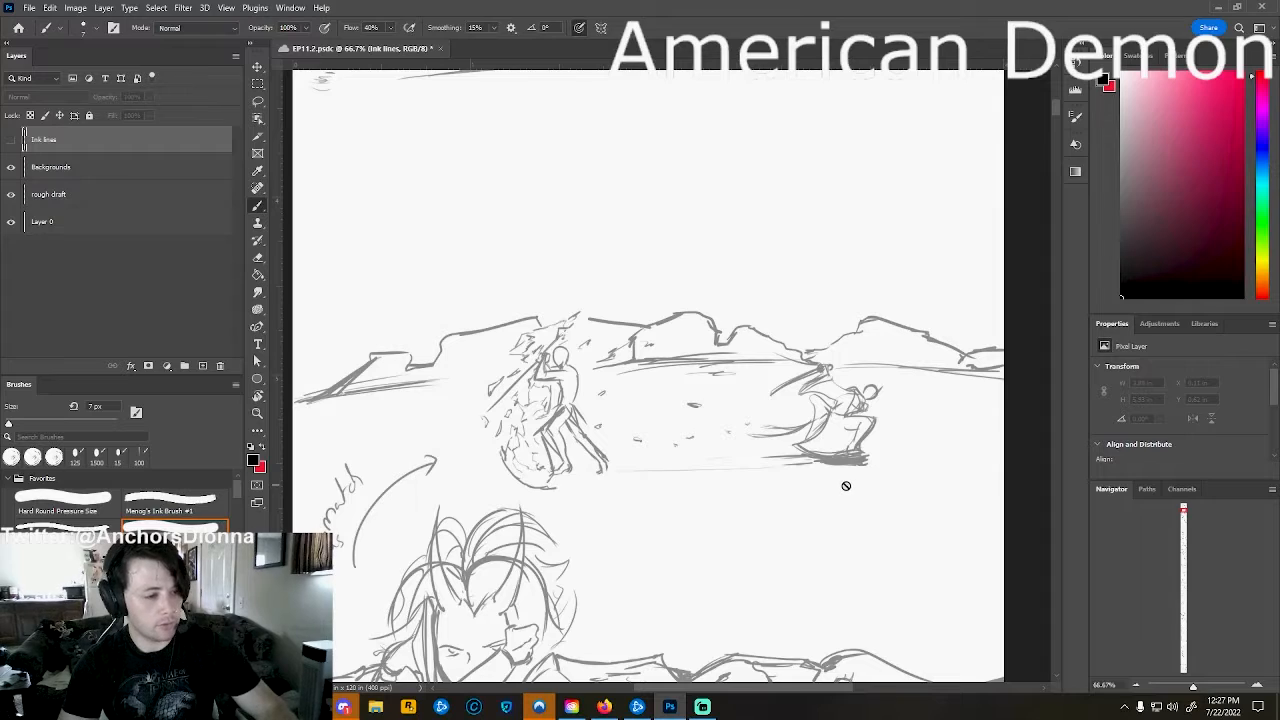
key("ctrl+minus")
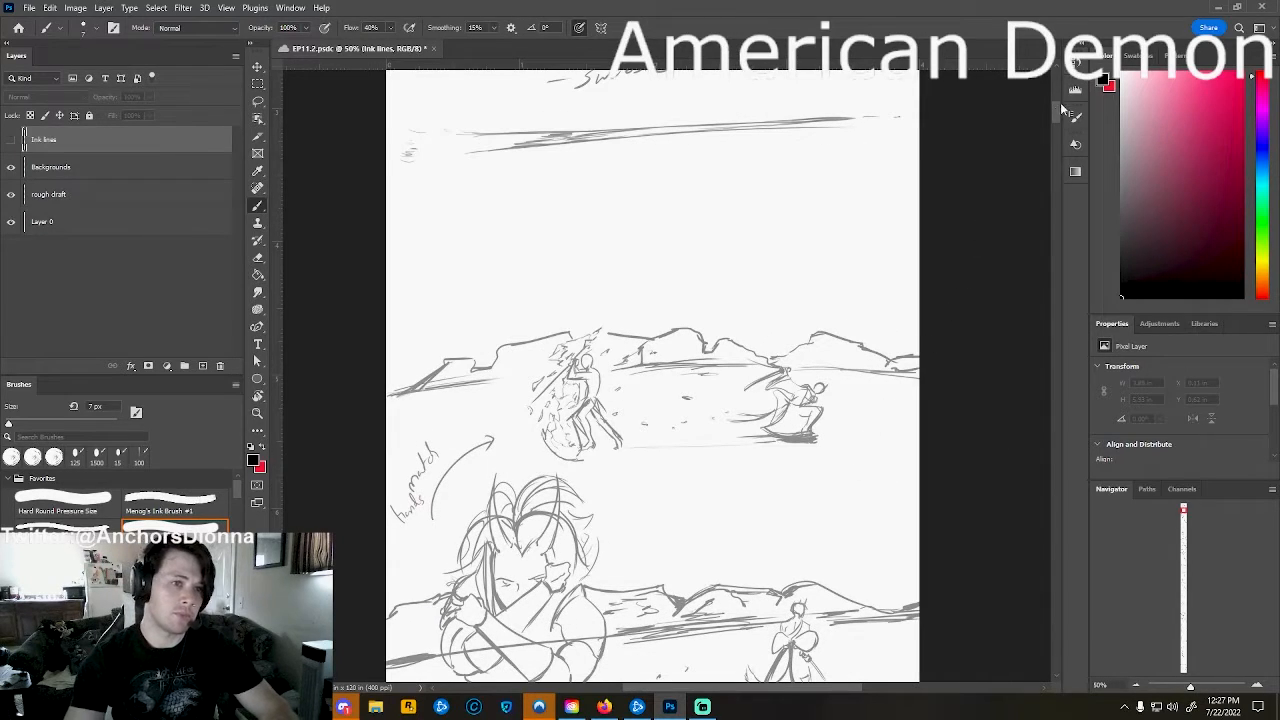
mouse_move(1057, 116)
left_mouse_down()
mouse_move(1070, 241)
mouse_move(1057, 100)
left_mouse_up()
key("ctrl+minus")
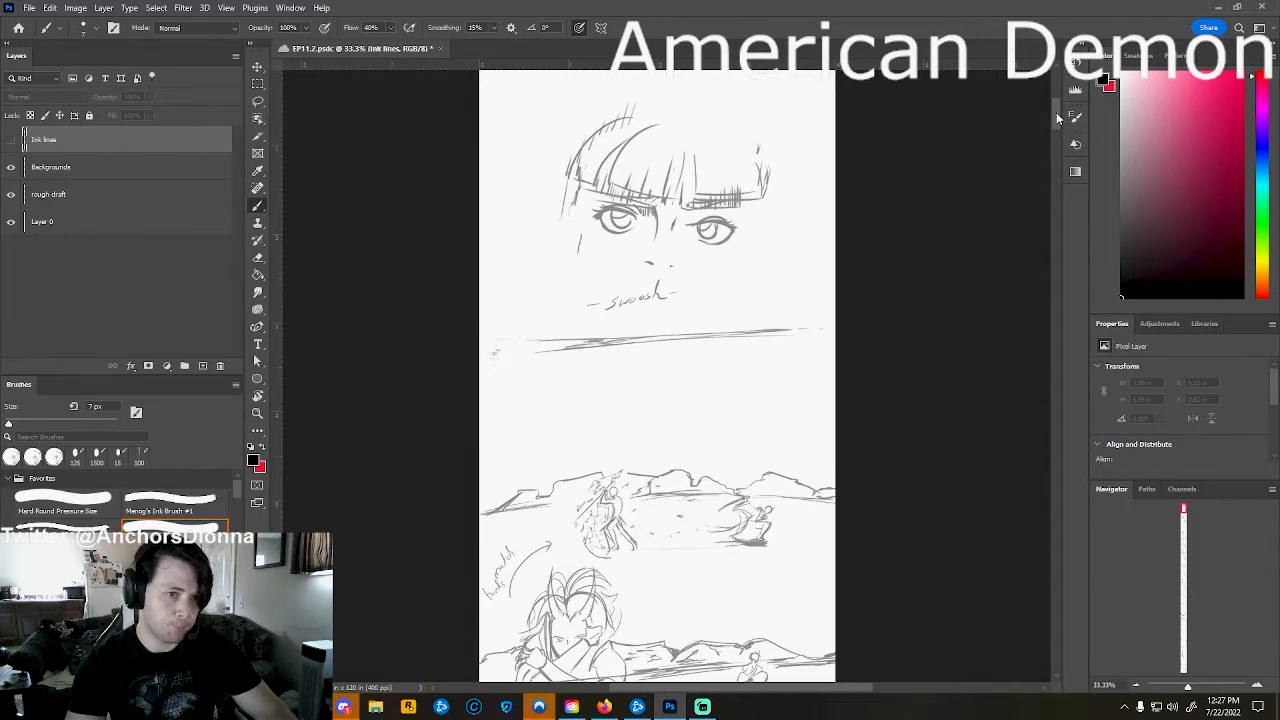
scroll(1055, 122, "down", 3)
scroll(1056, 118, "up", 2)
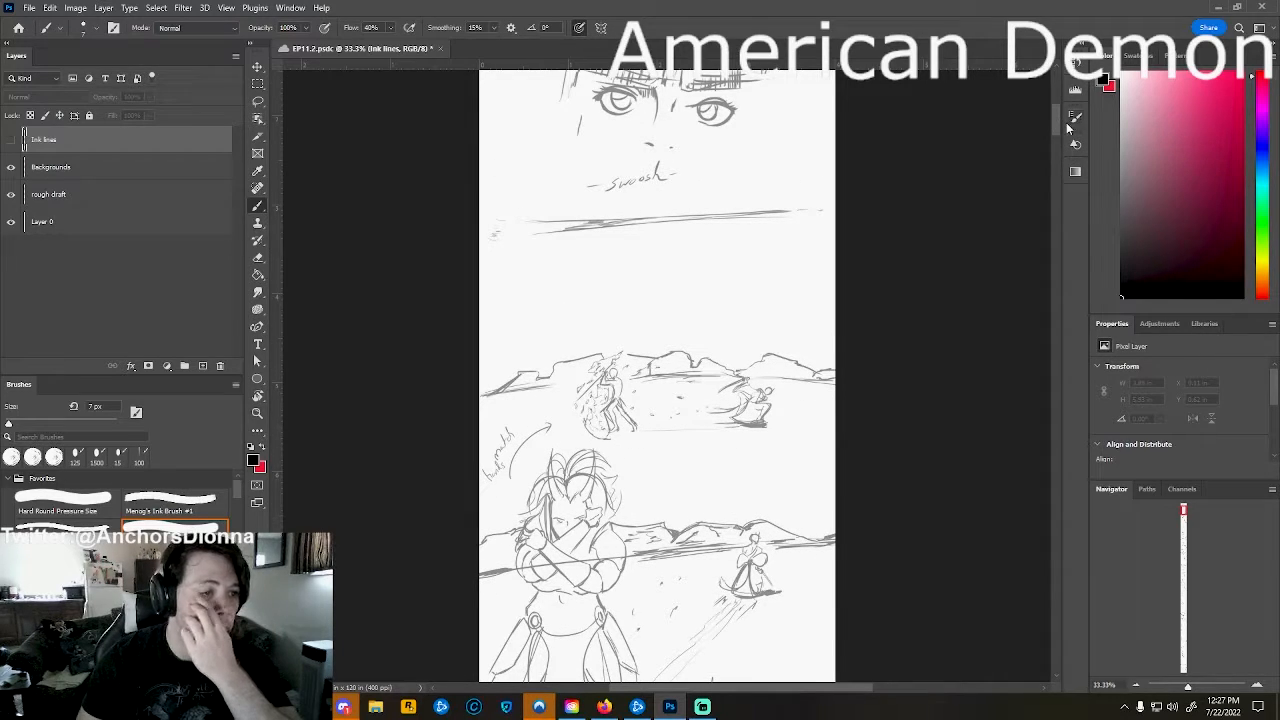
scroll(1056, 120, "down", 3)
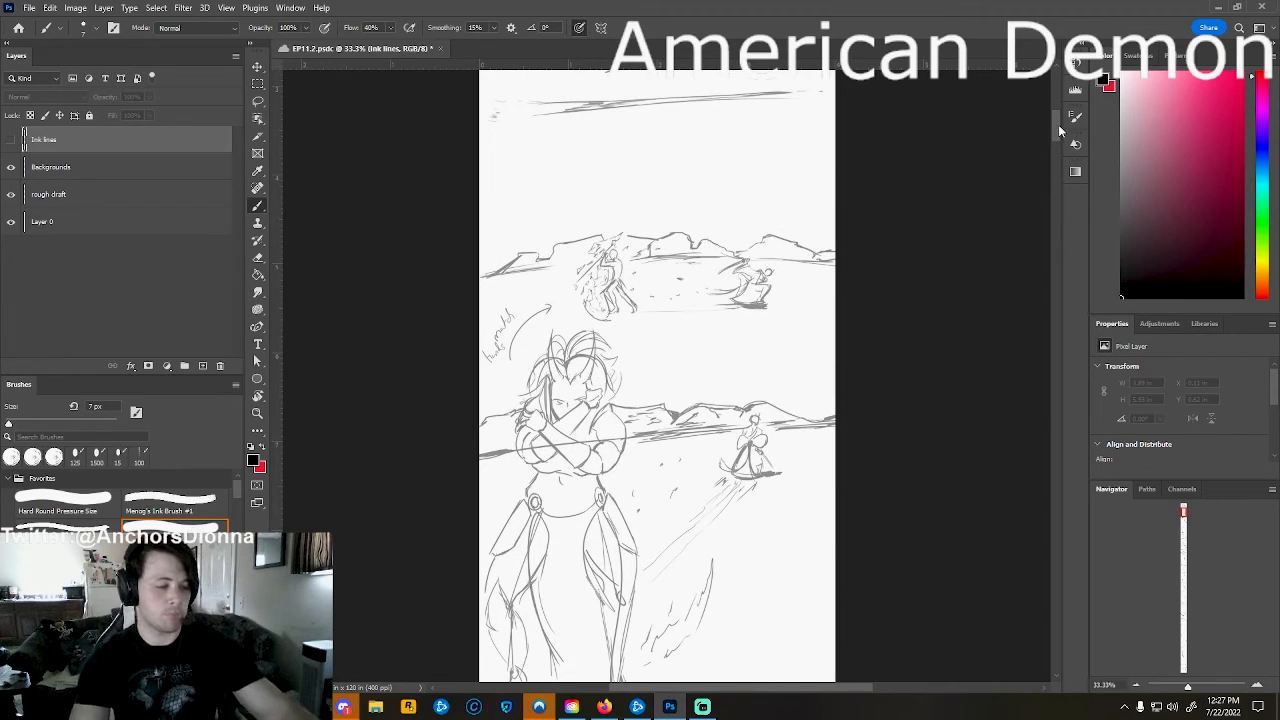
left_click_drag(1054, 128, 1056, 112)
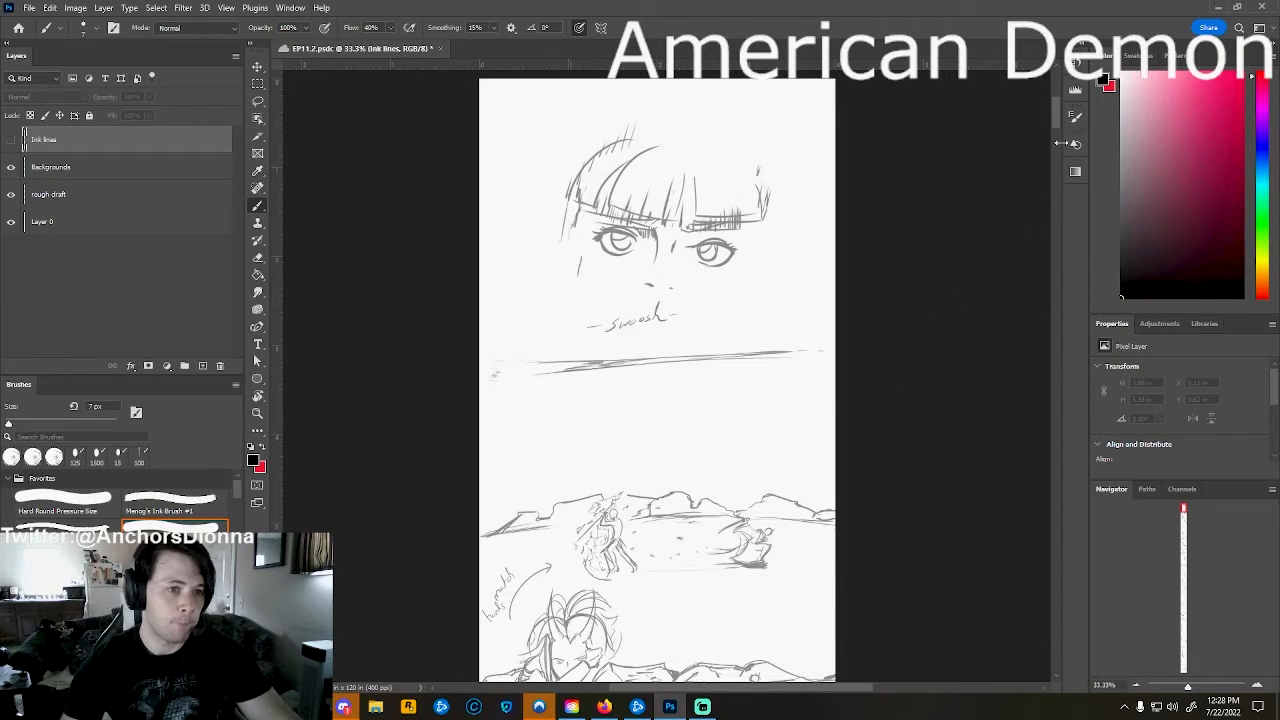
scroll(1056, 120, "up", 3)
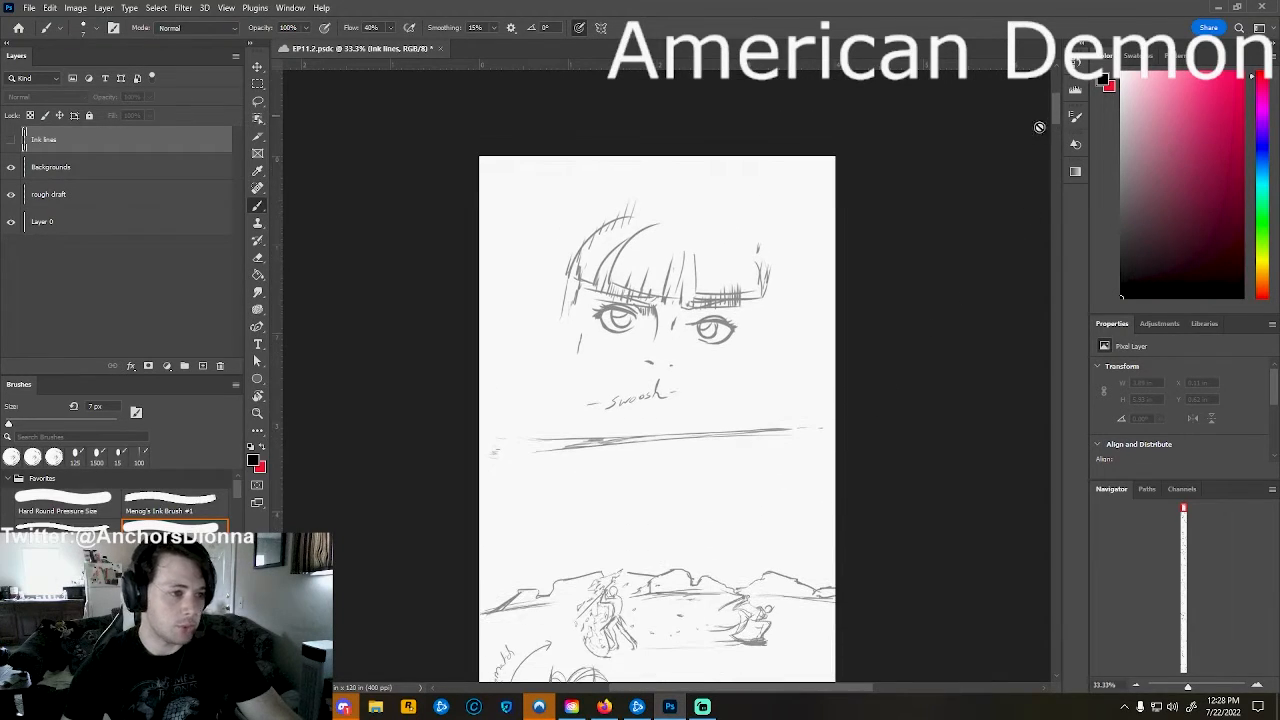
Compare the inked face panel with its rough draft, leaving the Ink lines layer visible and active.
left_click(11, 142)
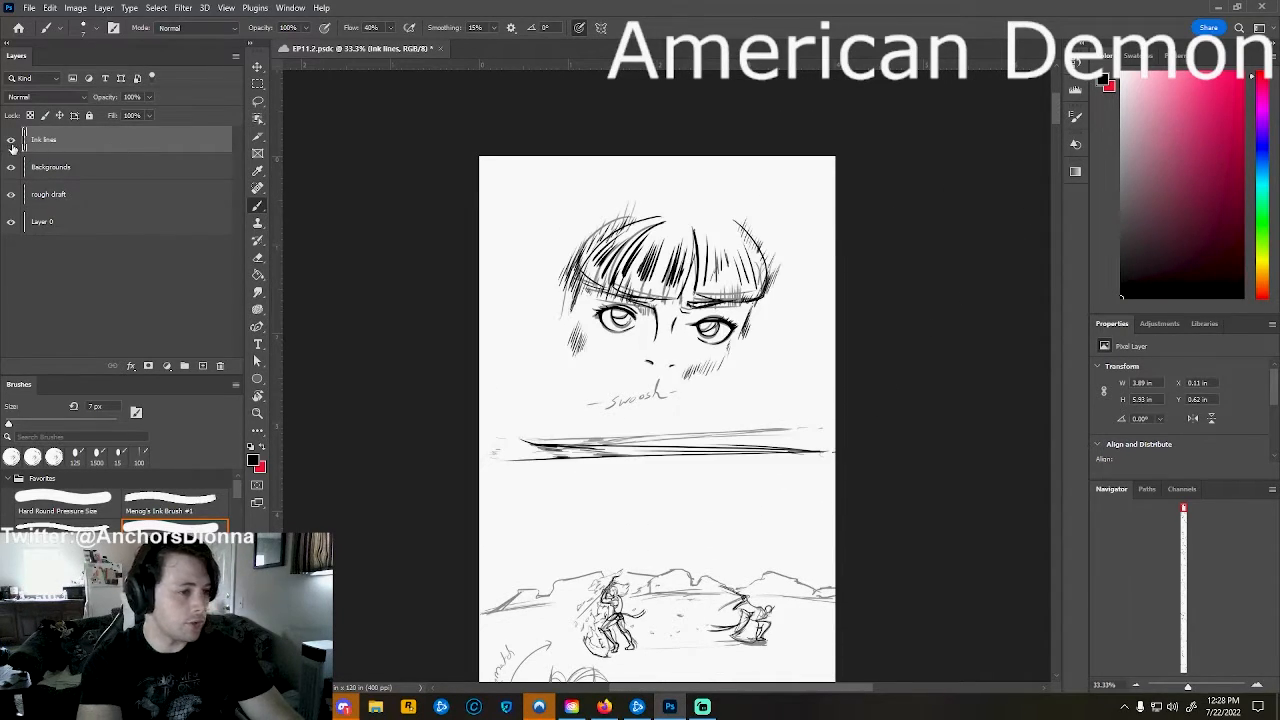
left_click(11, 143)
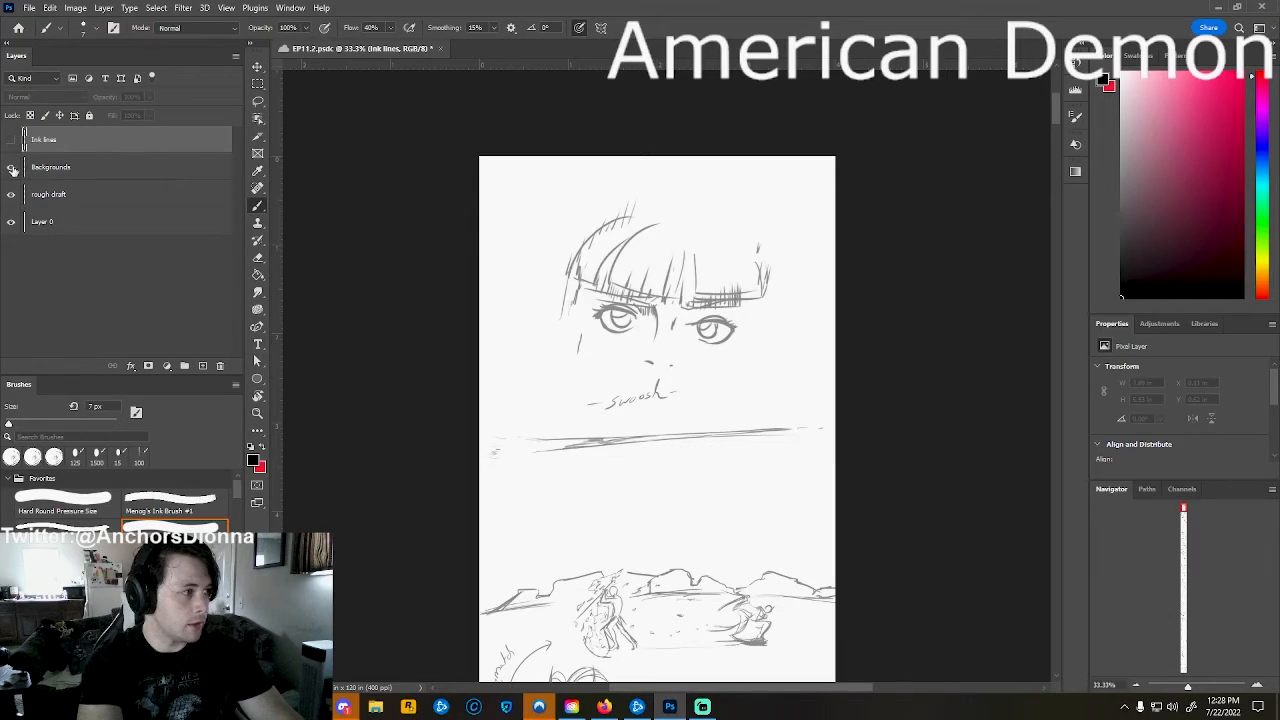
left_click(68, 199)
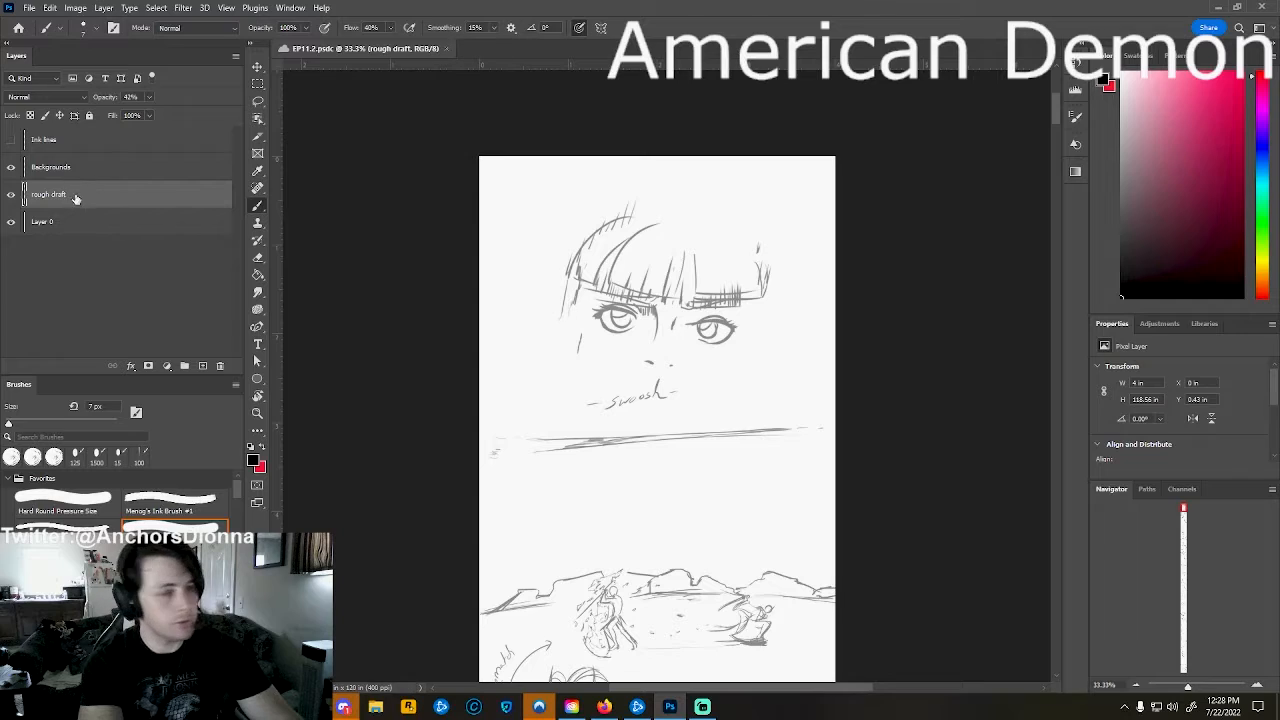
left_click(80, 145)
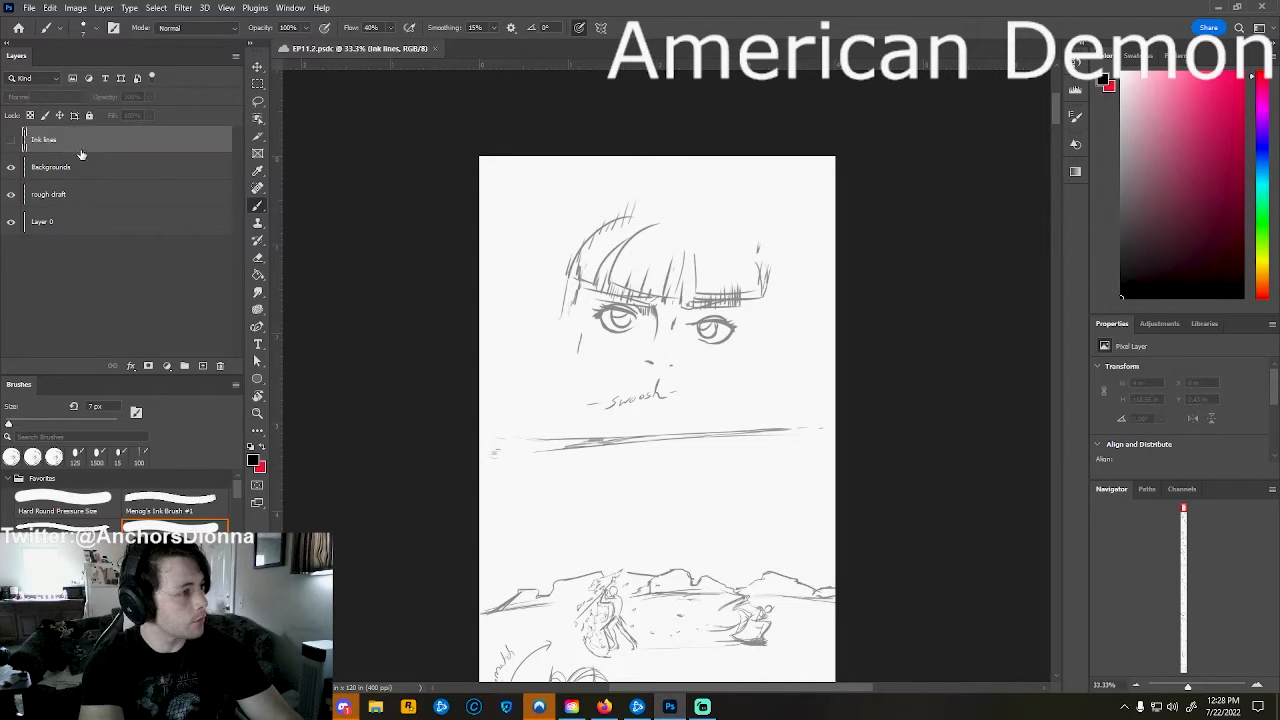
left_click(11, 141)
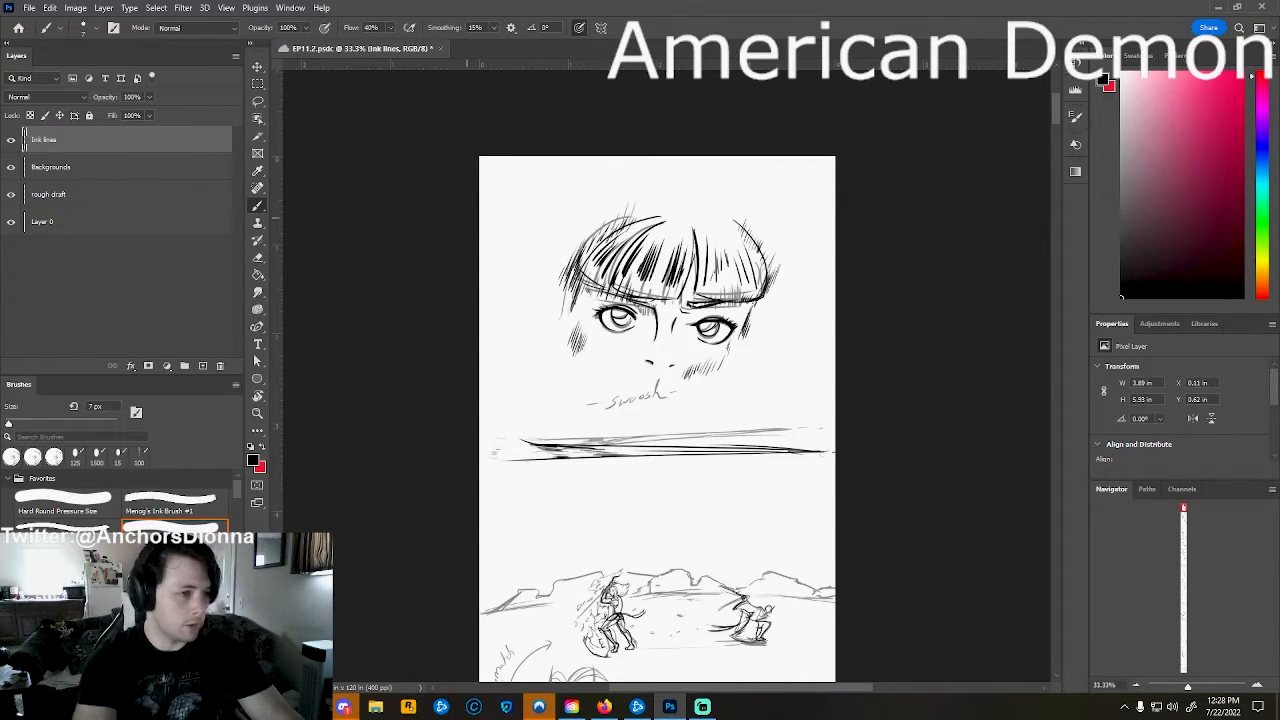
Examine the inked face panel, the battle scene and the crossed-arms figure sketch at several magnifications.
key("ctrl+plus")
key("ctrl+plus")
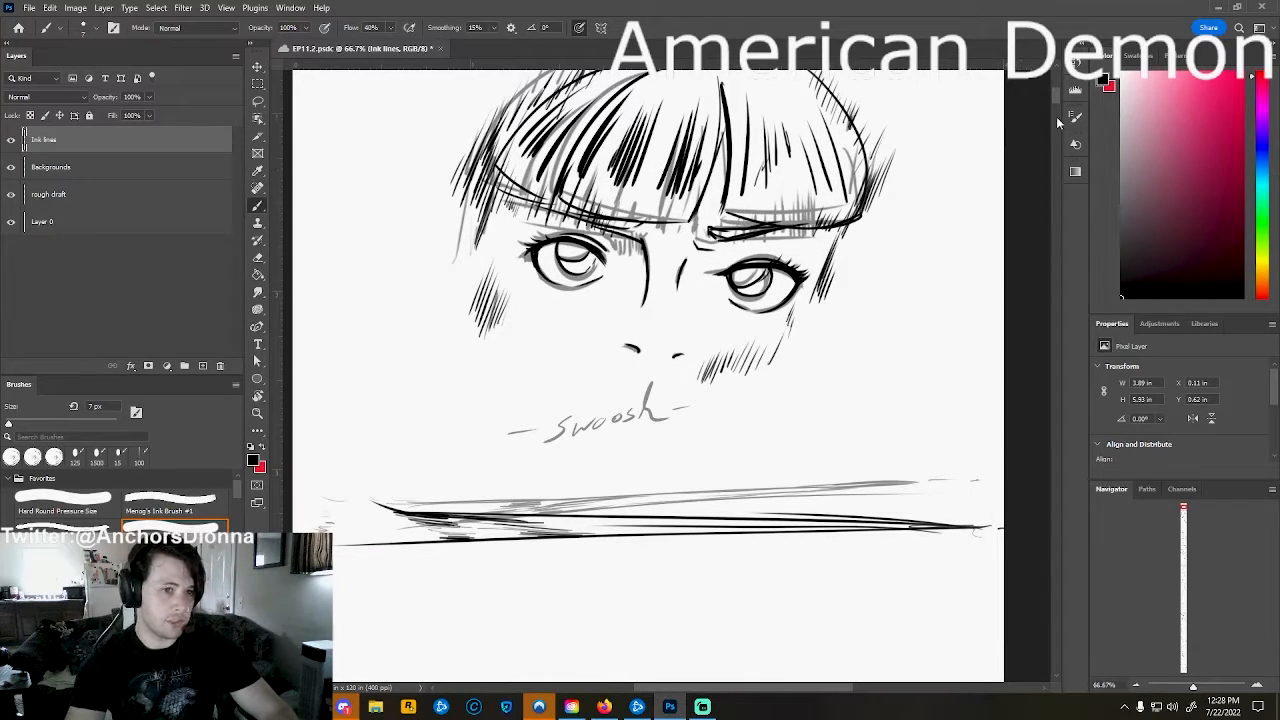
scroll(1056, 99, "up", 1)
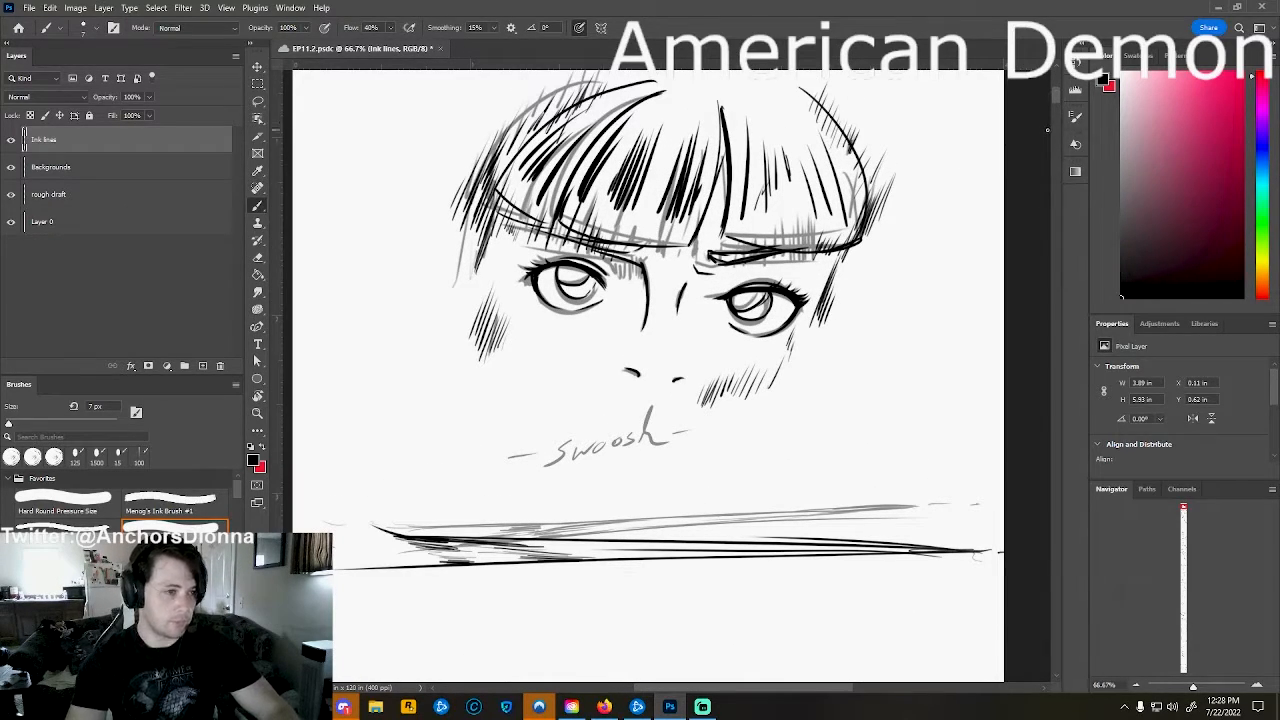
key("ctrl+minus")
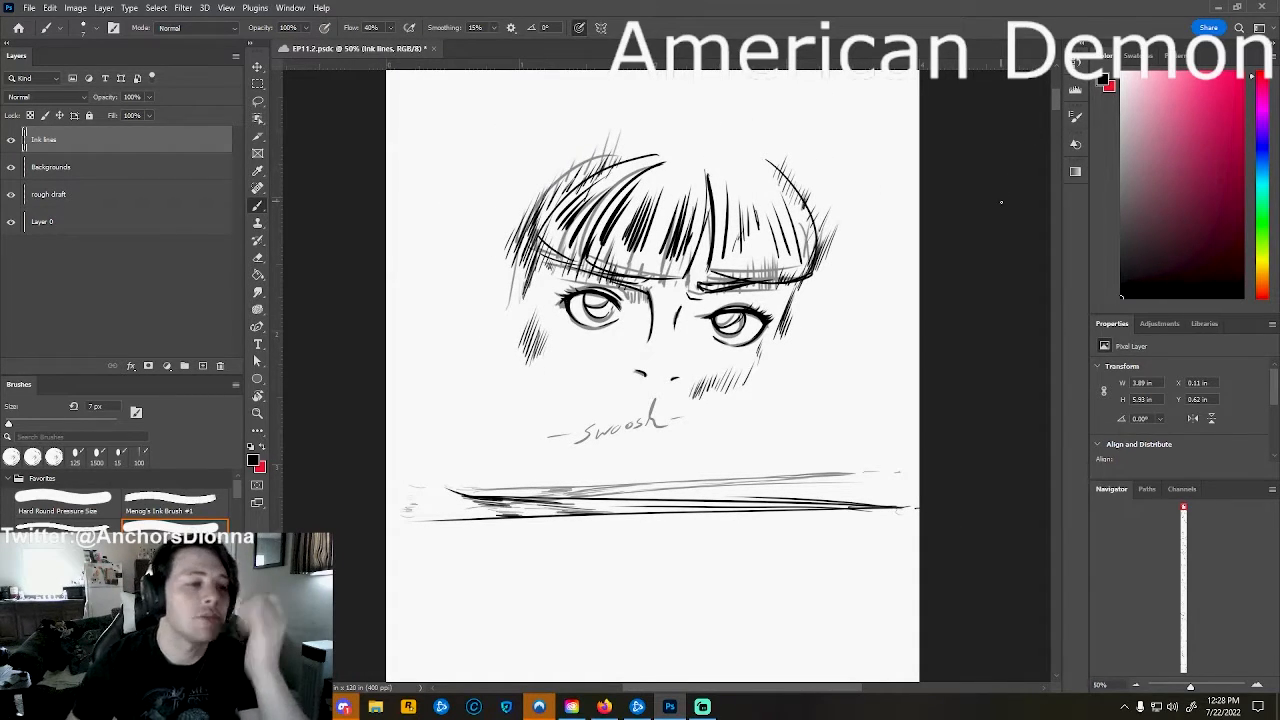
scroll(1055, 98, "down", 6)
scroll(1055, 98, "up", 7)
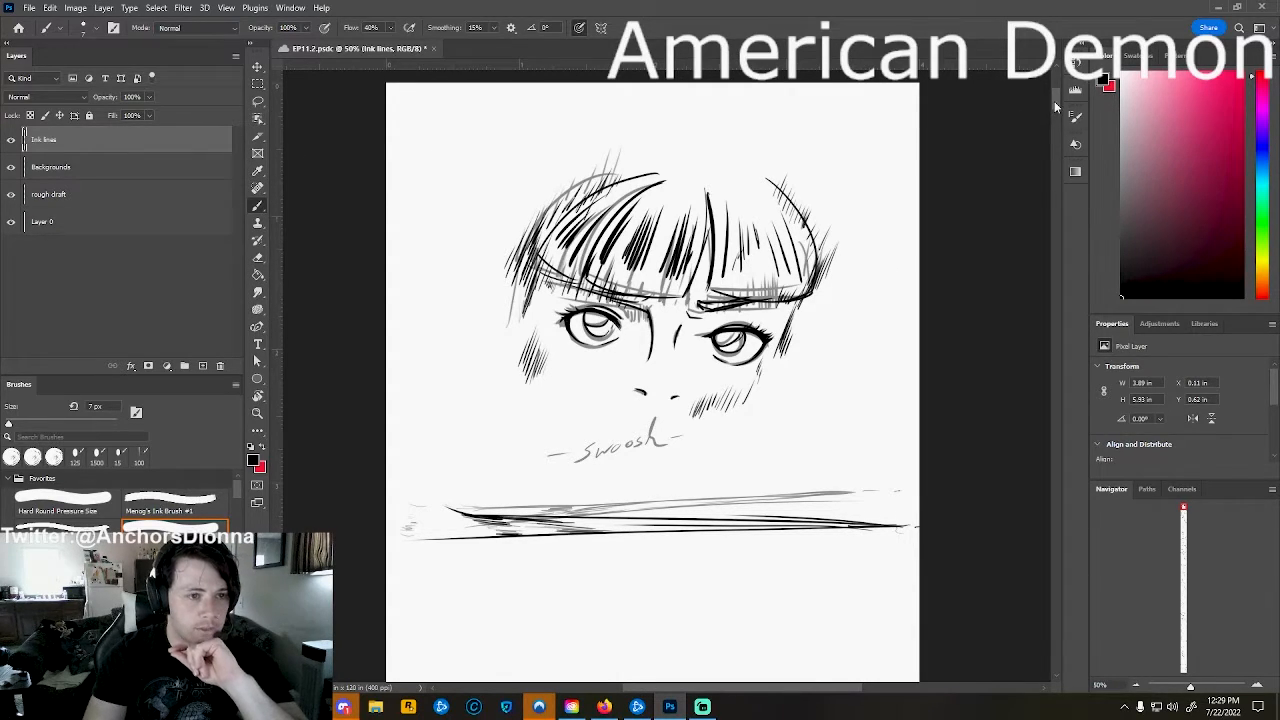
left_click_drag(1054, 101, 1055, 116)
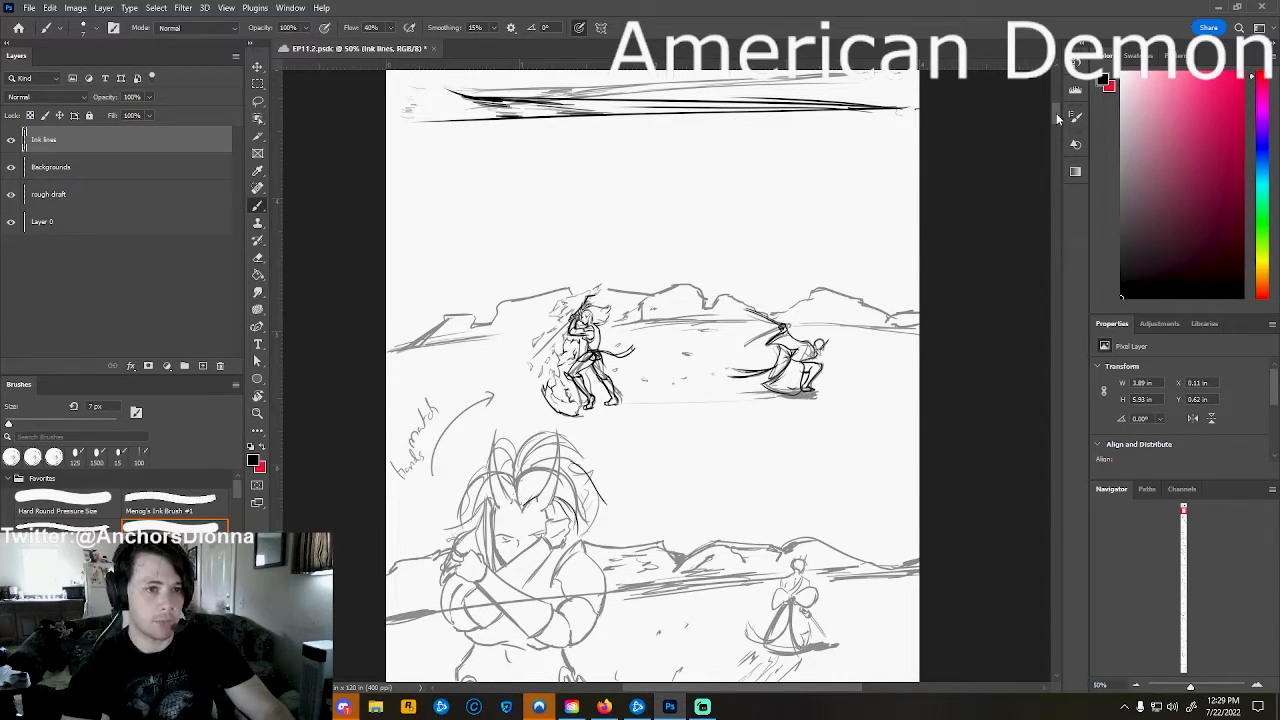
scroll(1056, 118, "down", 3)
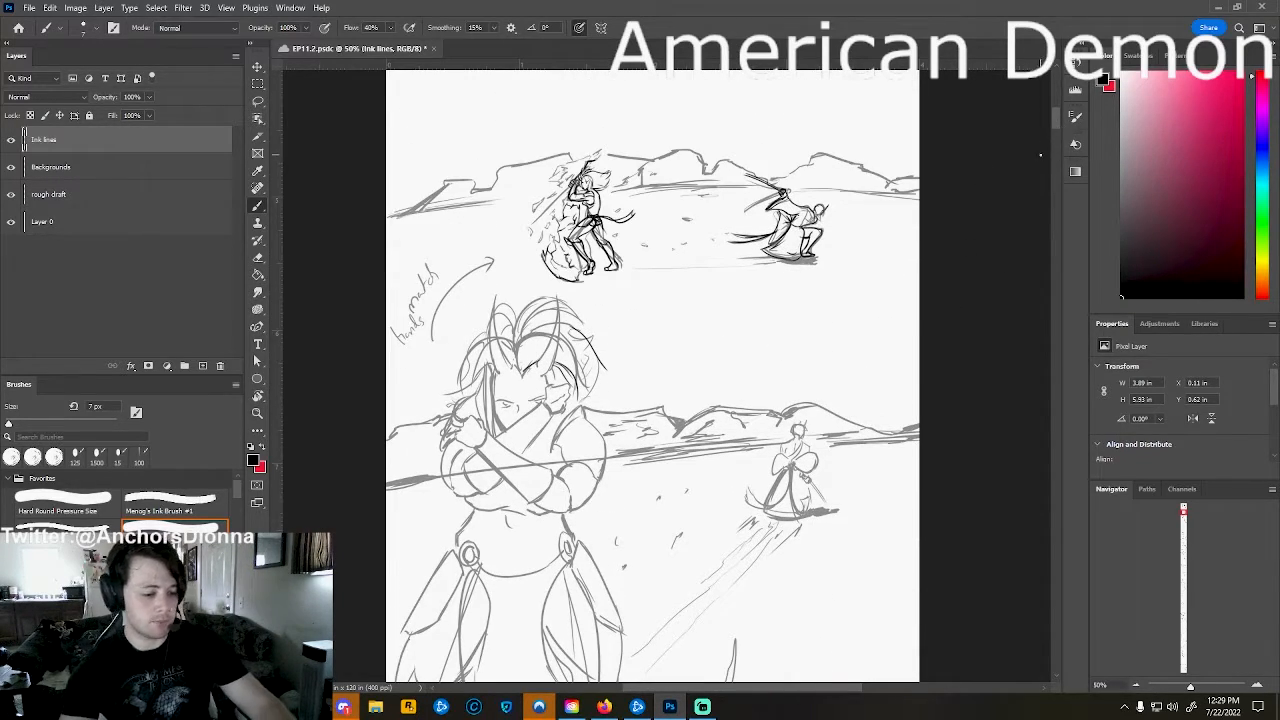
key("ctrl+plus")
key("ctrl+plus")
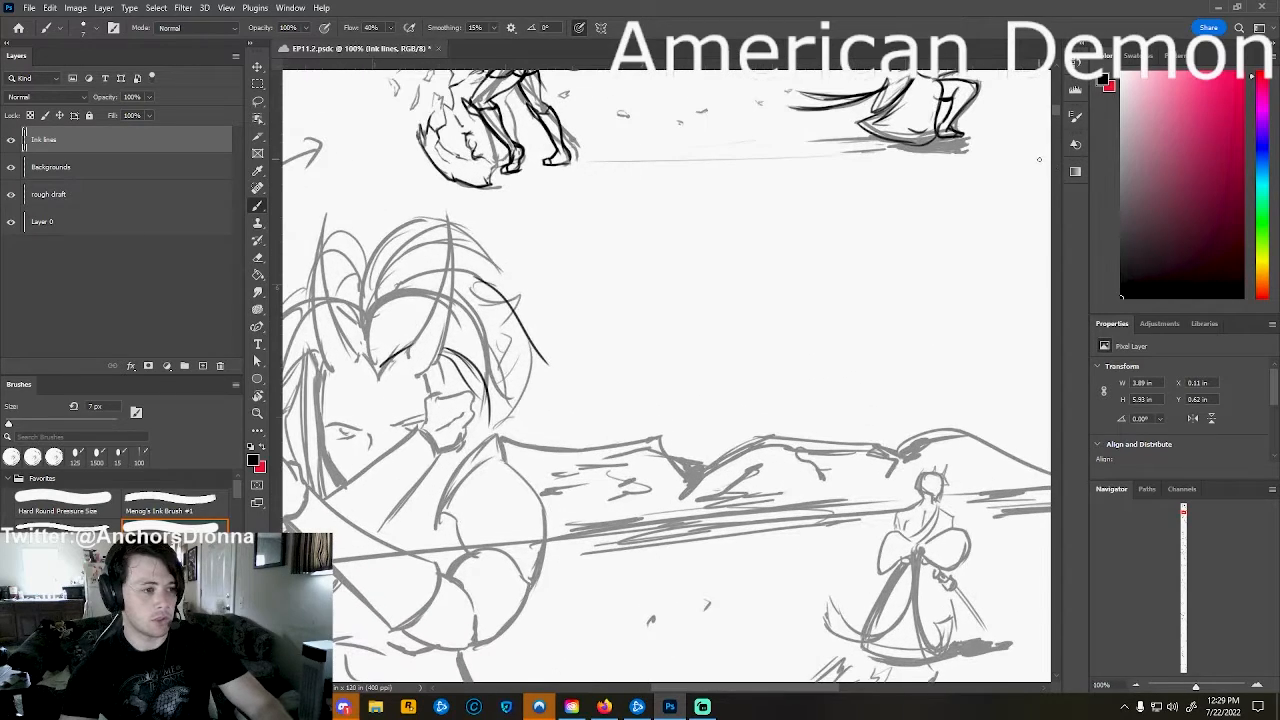
key("ctrl+minus")
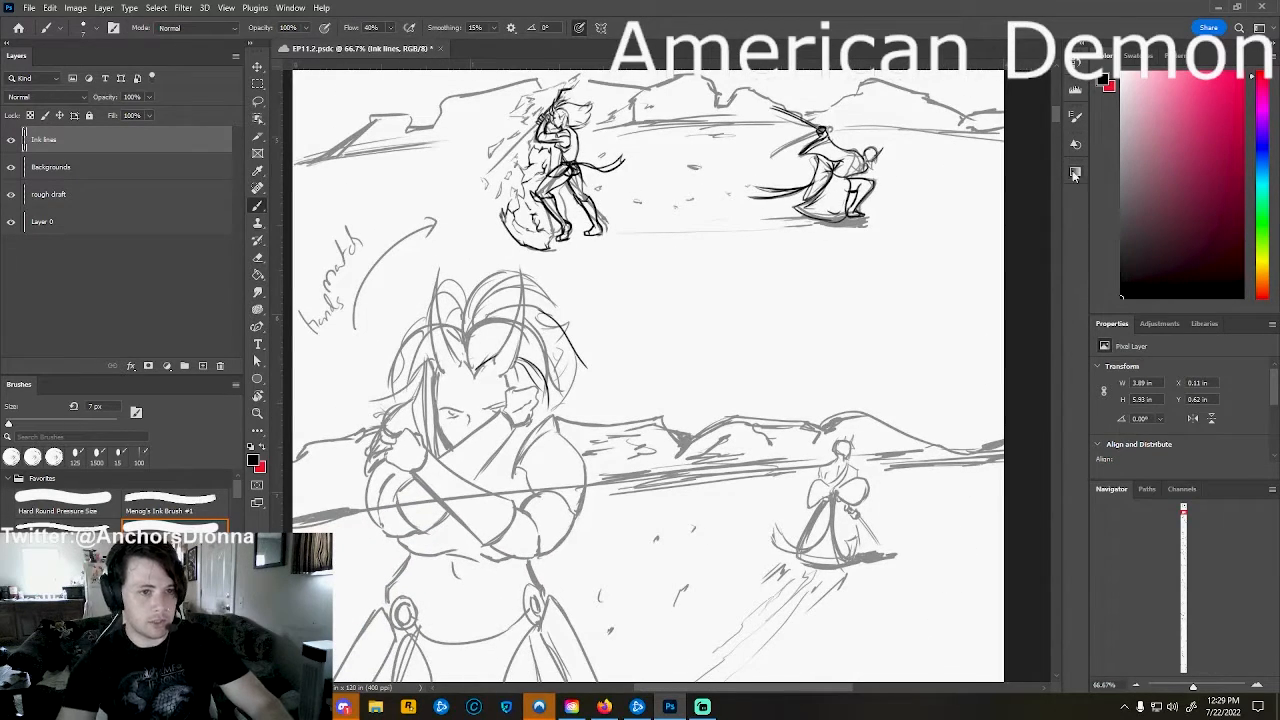
Ink the jagged outline of the debris beside the raised hands of the standing figure in the battle panel.
scroll(1056, 114, "up", 4)
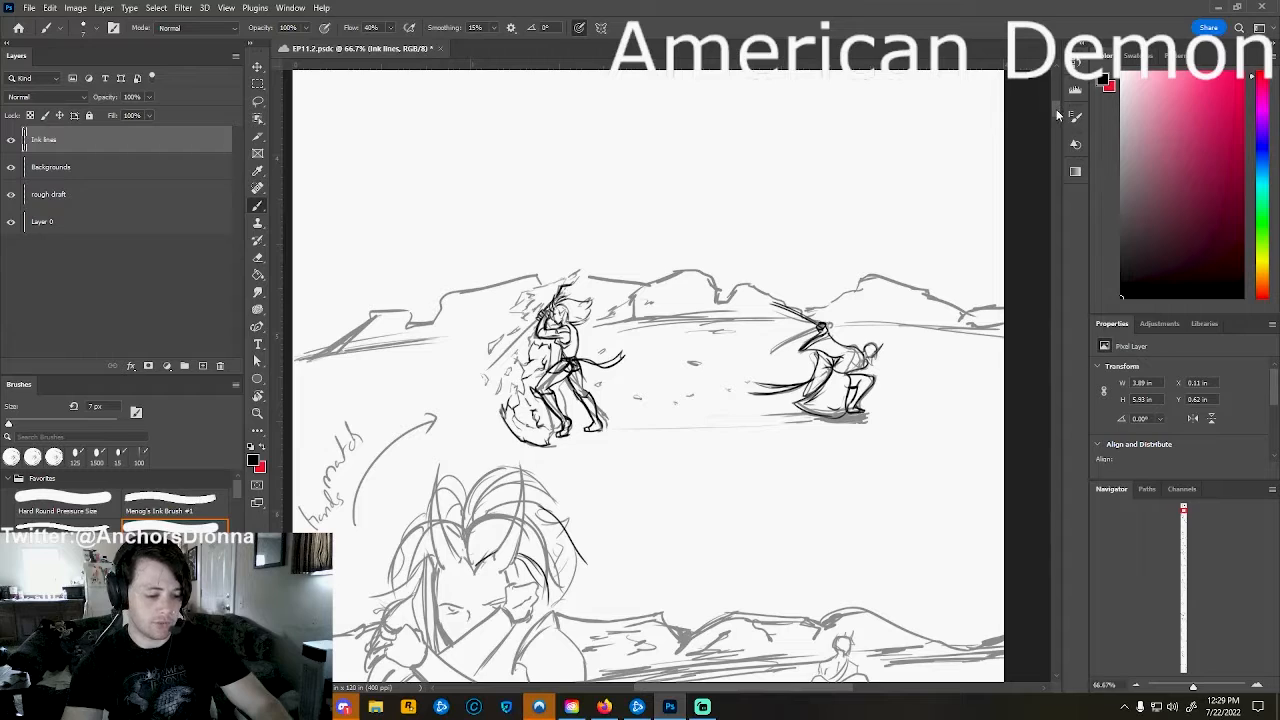
key("ctrl+plus")
key("ctrl+plus")
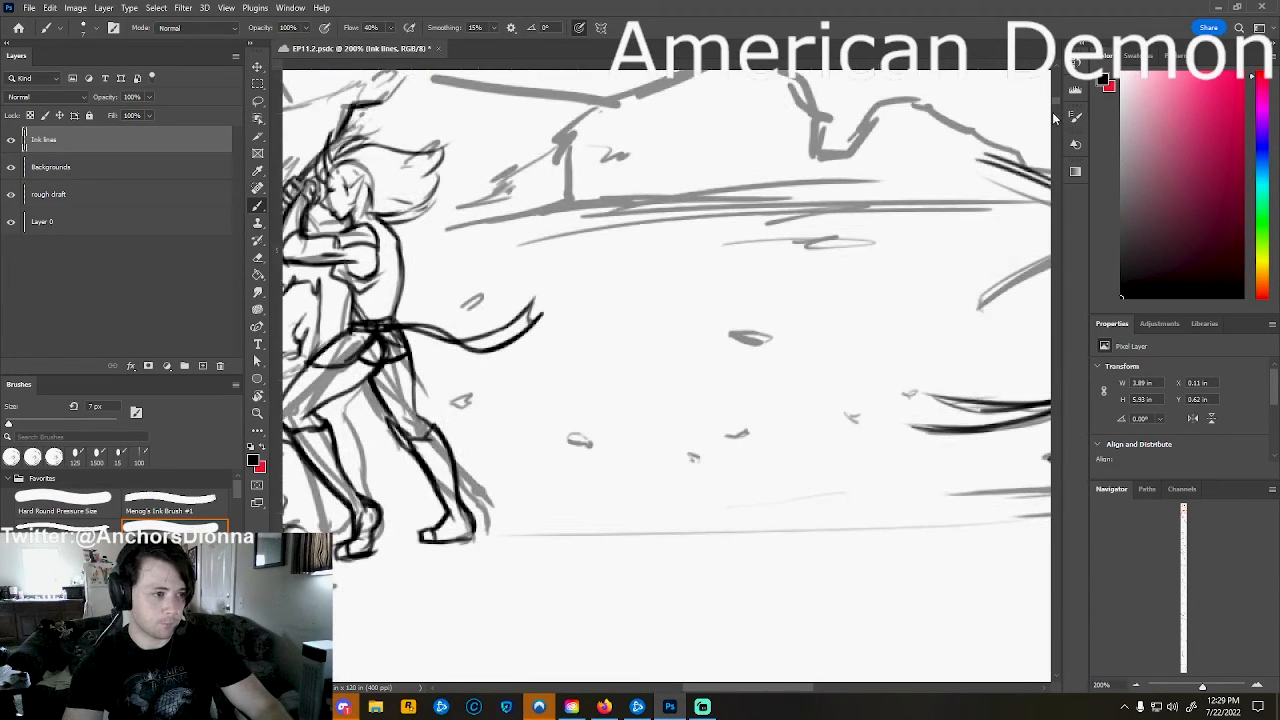
key("ctrl+minus")
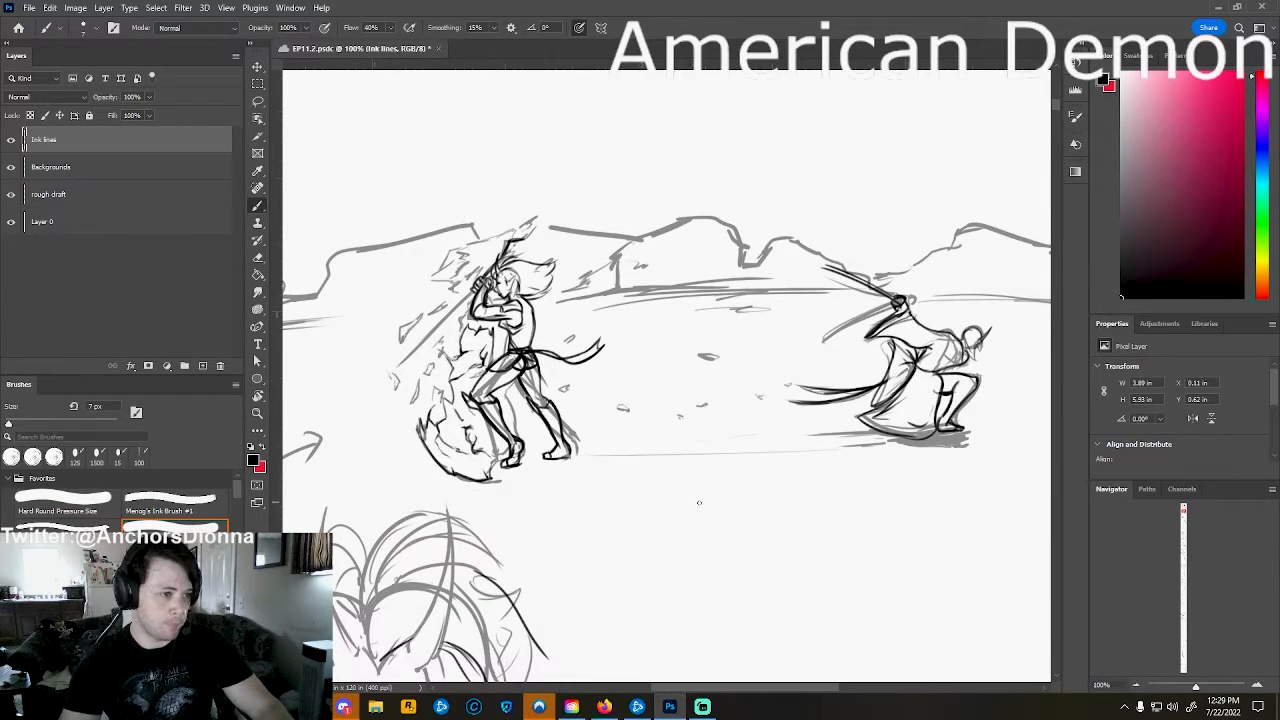
key("ctrl+plus")
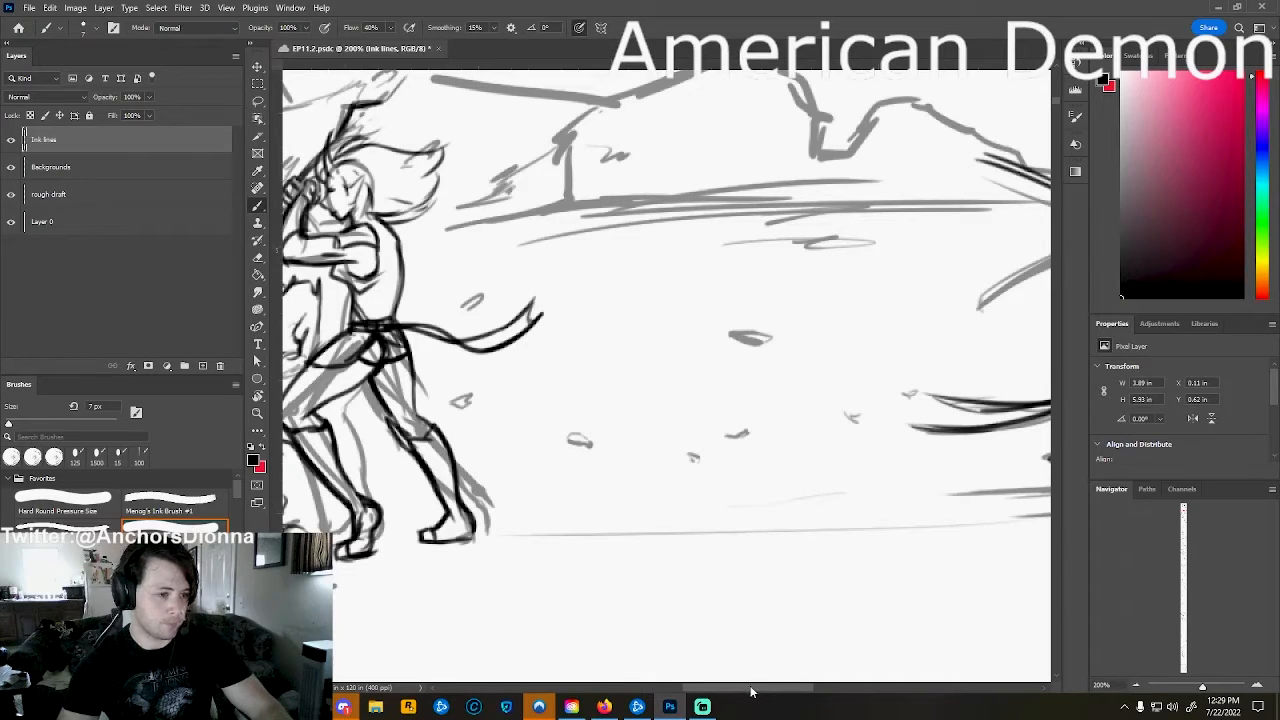
left_click_drag(752, 690, 707, 690)
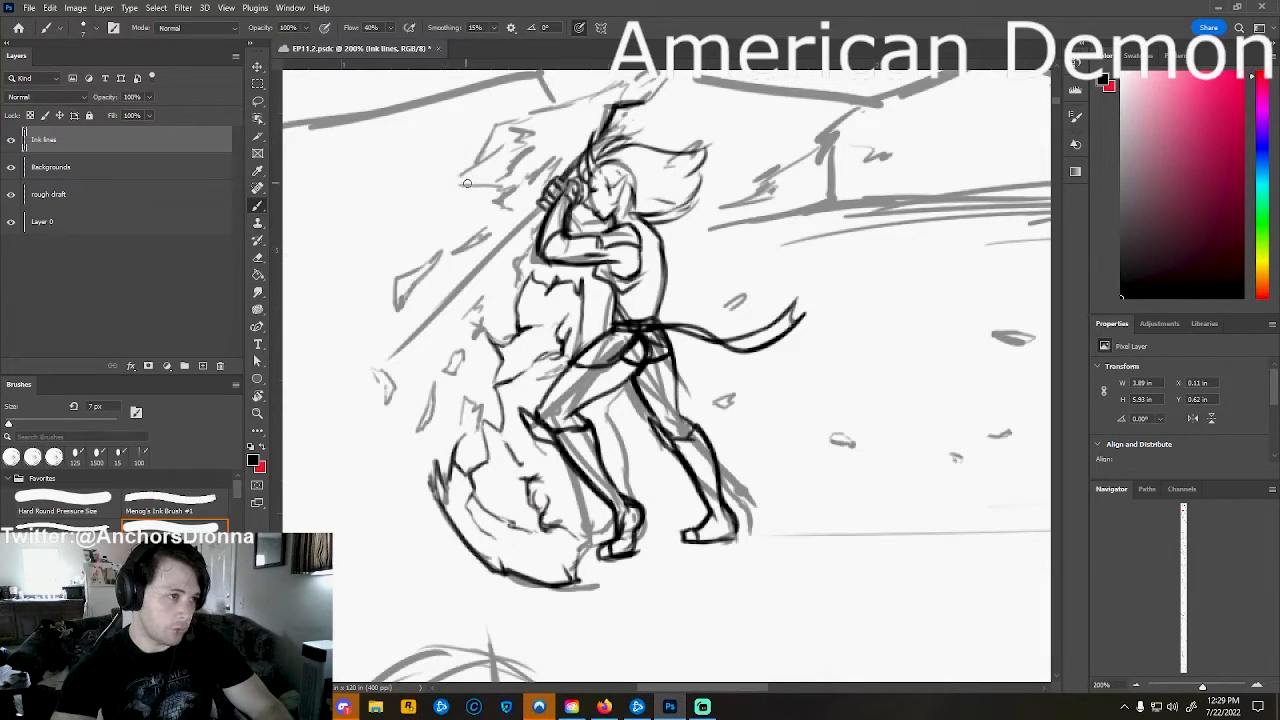
left_click_drag(472, 185, 452, 181)
key("ctrl+z")
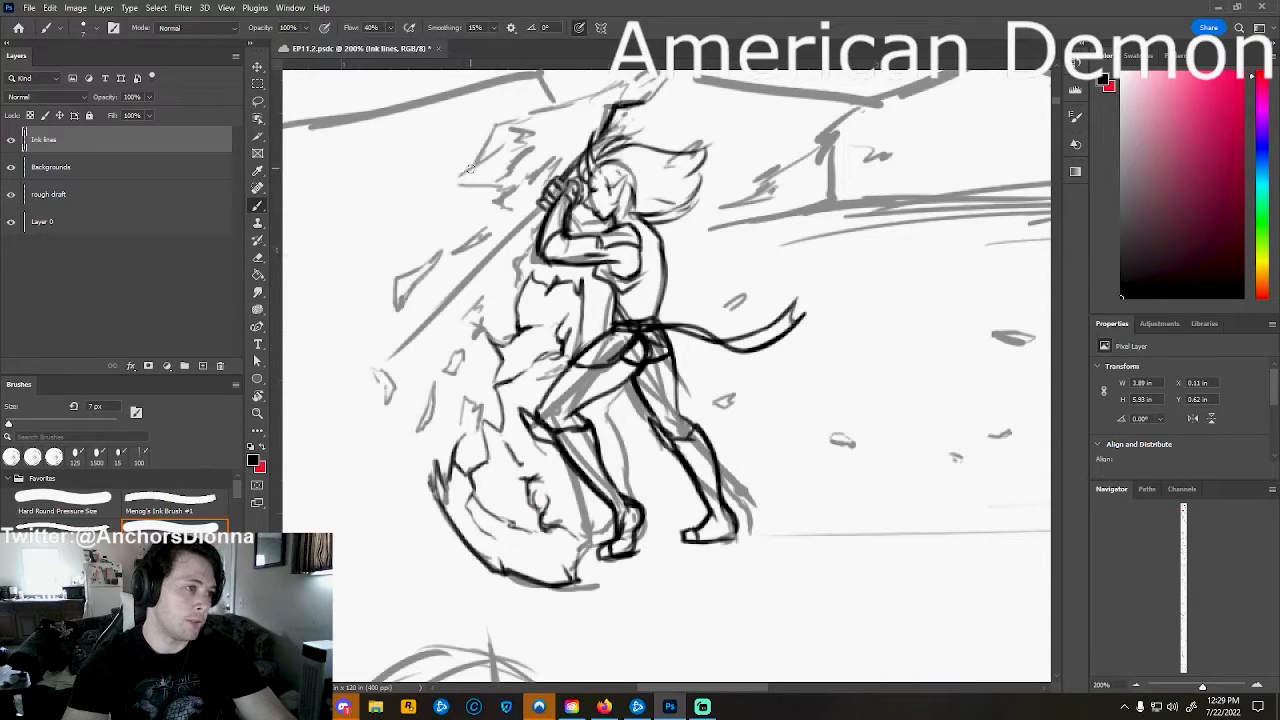
mouse_move(446, 188)
left_mouse_down()
mouse_move(509, 188)
mouse_move(506, 205)
left_mouse_up()
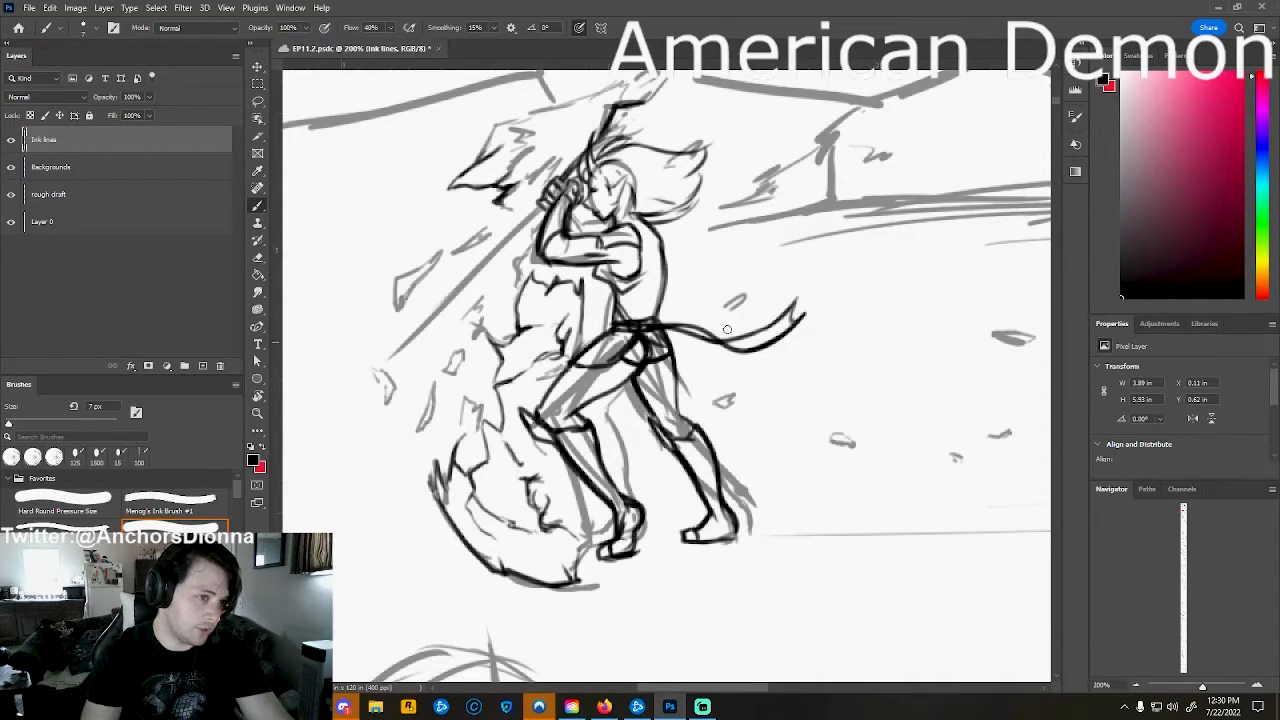
Ink horizontal speed lines and the small flying rock fragments in the open space behind the standing figure.
left_click_drag(680, 302, 1040, 287)
left_click_drag(698, 384, 940, 384)
left_click_drag(750, 463, 855, 463)
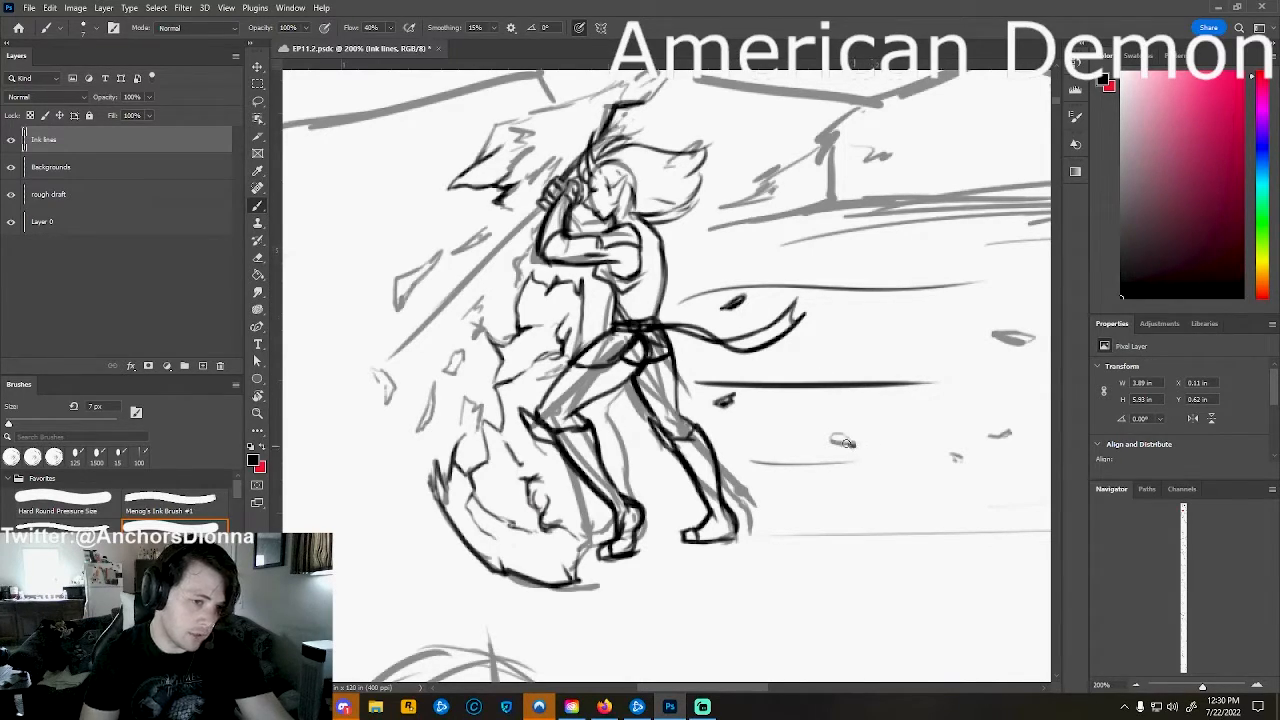
left_click_drag(836, 439, 855, 441)
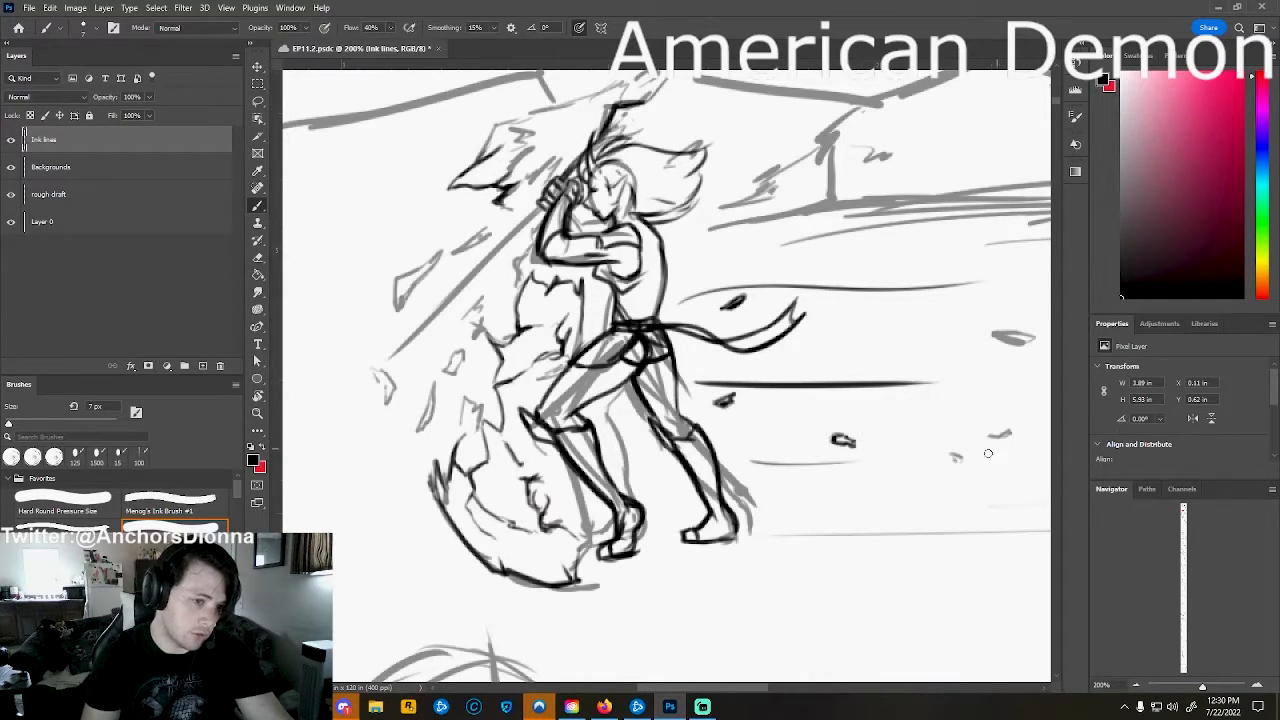
mouse_move(952, 454)
left_mouse_down()
mouse_move(963, 461)
mouse_move(949, 453)
mouse_move(960, 461)
mouse_move(1011, 431)
mouse_move(985, 440)
mouse_move(1001, 436)
left_mouse_up()
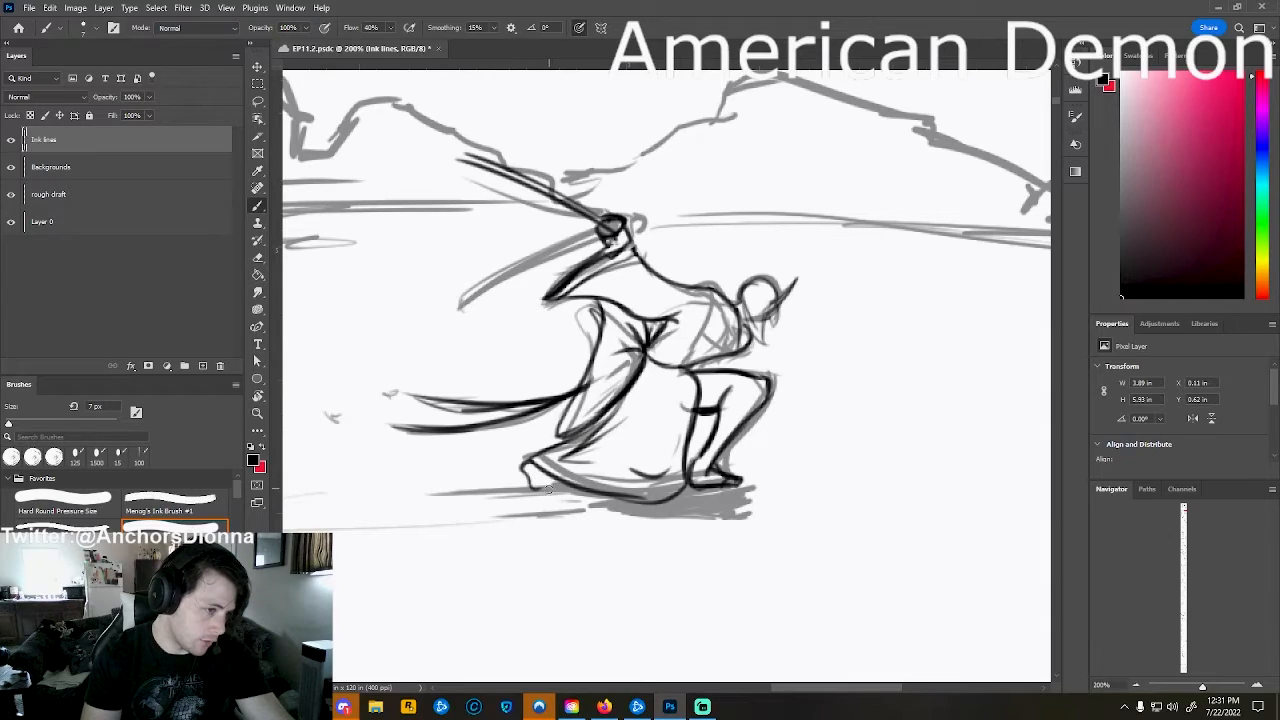
Ink the crouching figure's trailing foot in the battle panel and enlarge it to about 116% width and 117% height.
mouse_move(538, 491)
left_mouse_down()
mouse_move(555, 489)
mouse_move(541, 487)
mouse_move(543, 468)
mouse_move(540, 486)
left_mouse_up()
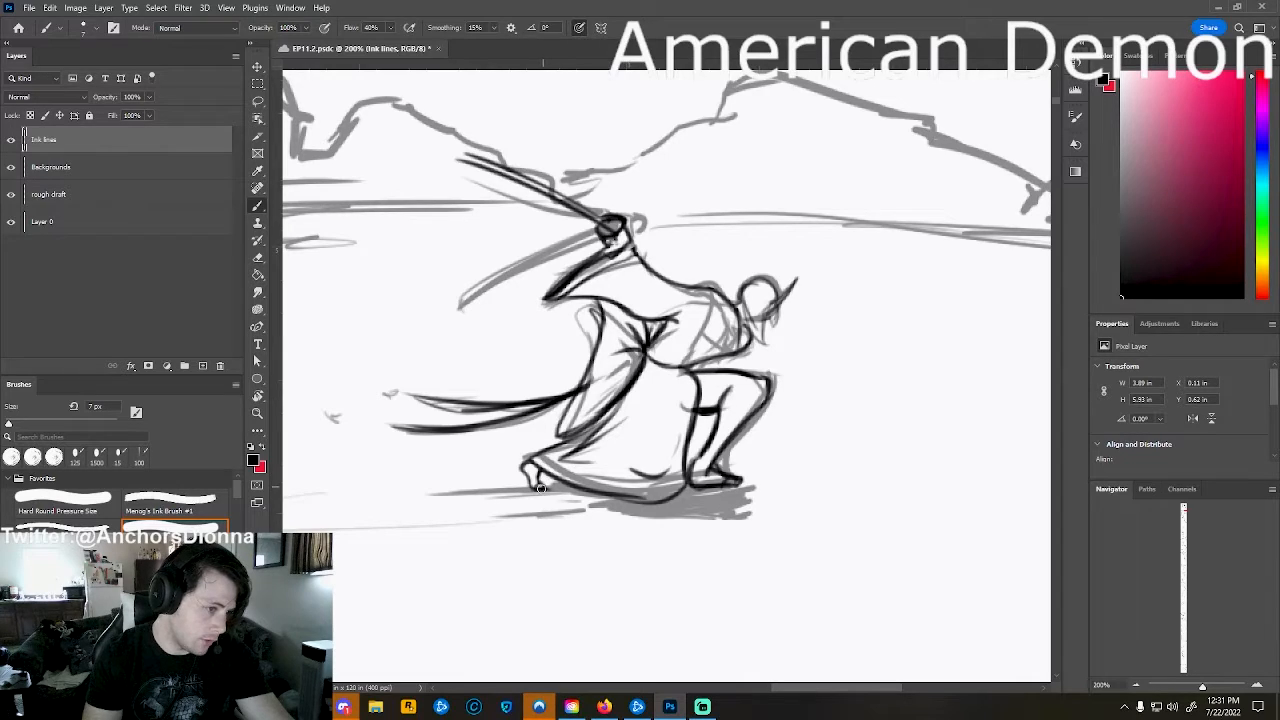
key("ctrl+z")
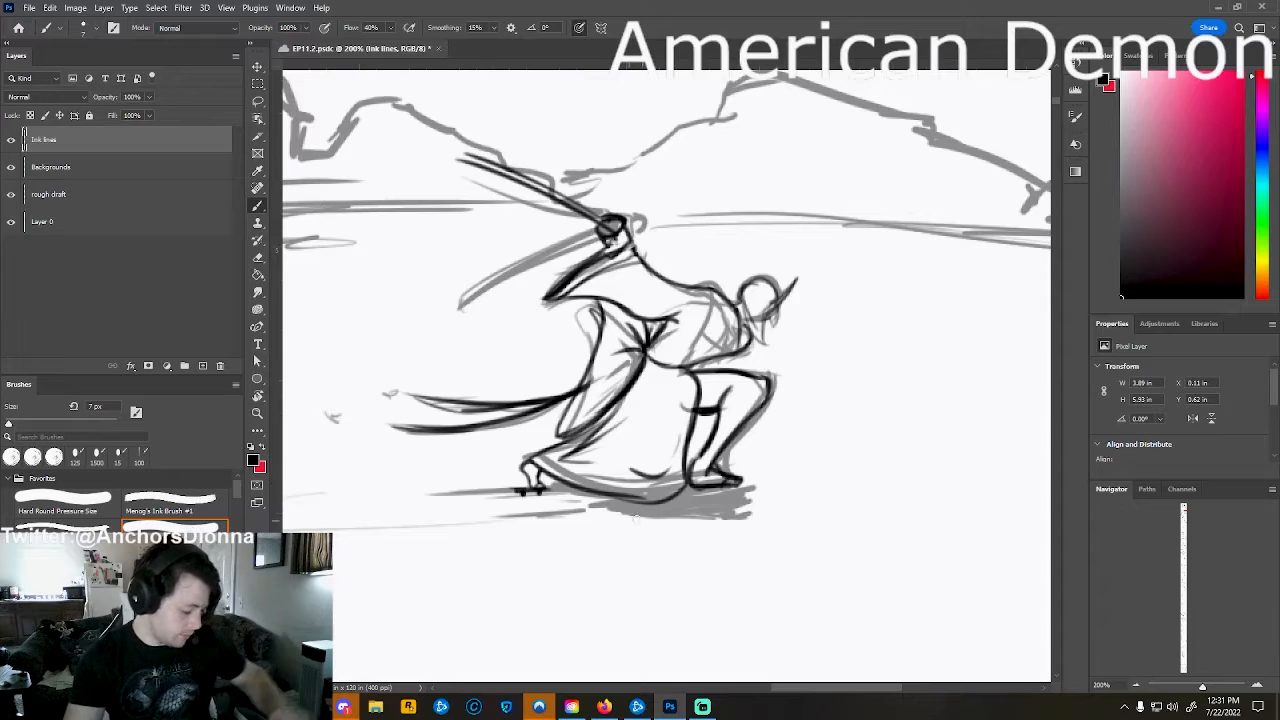
key("l")
mouse_move(518, 500)
left_mouse_down()
mouse_move(506, 464)
mouse_move(533, 463)
mouse_move(556, 492)
mouse_move(520, 504)
left_mouse_up()
key("ctrl+t")
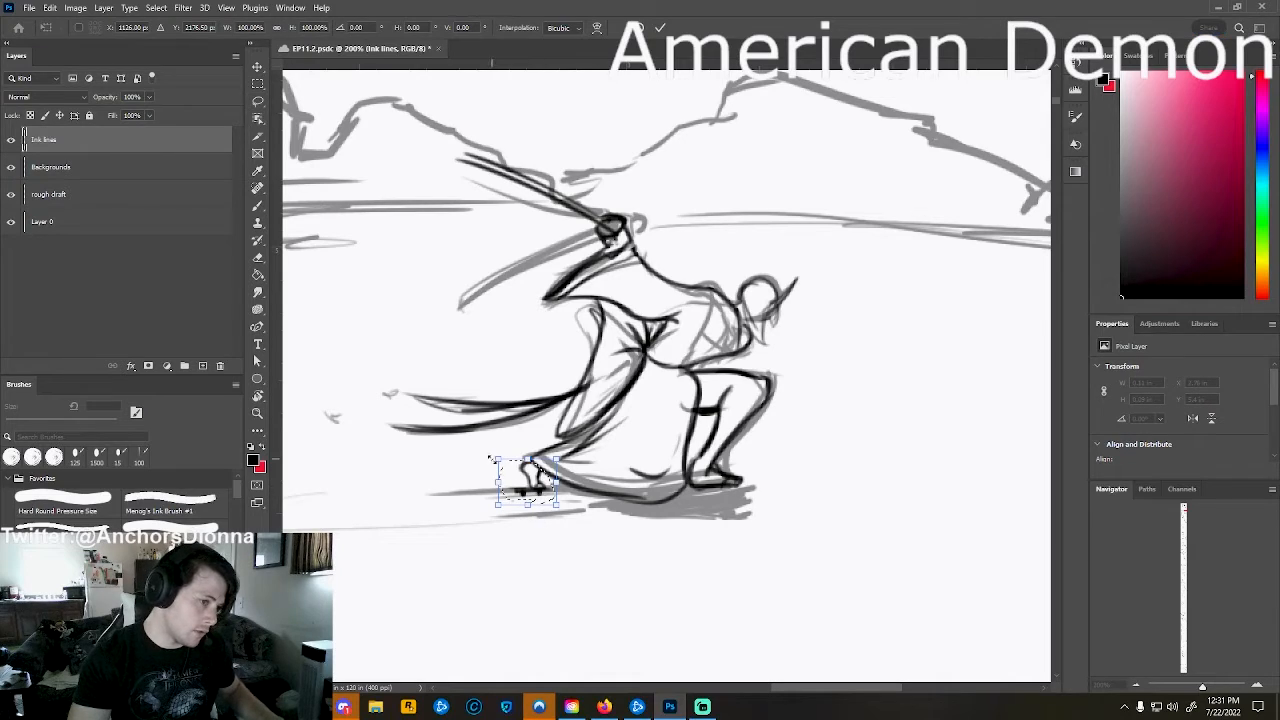
mouse_move(485, 452)
left_mouse_down()
mouse_move(483, 440)
mouse_move(489, 452)
left_mouse_up()
key("Right")
key("Right")
key("Down")
key("Down")
key("Down")
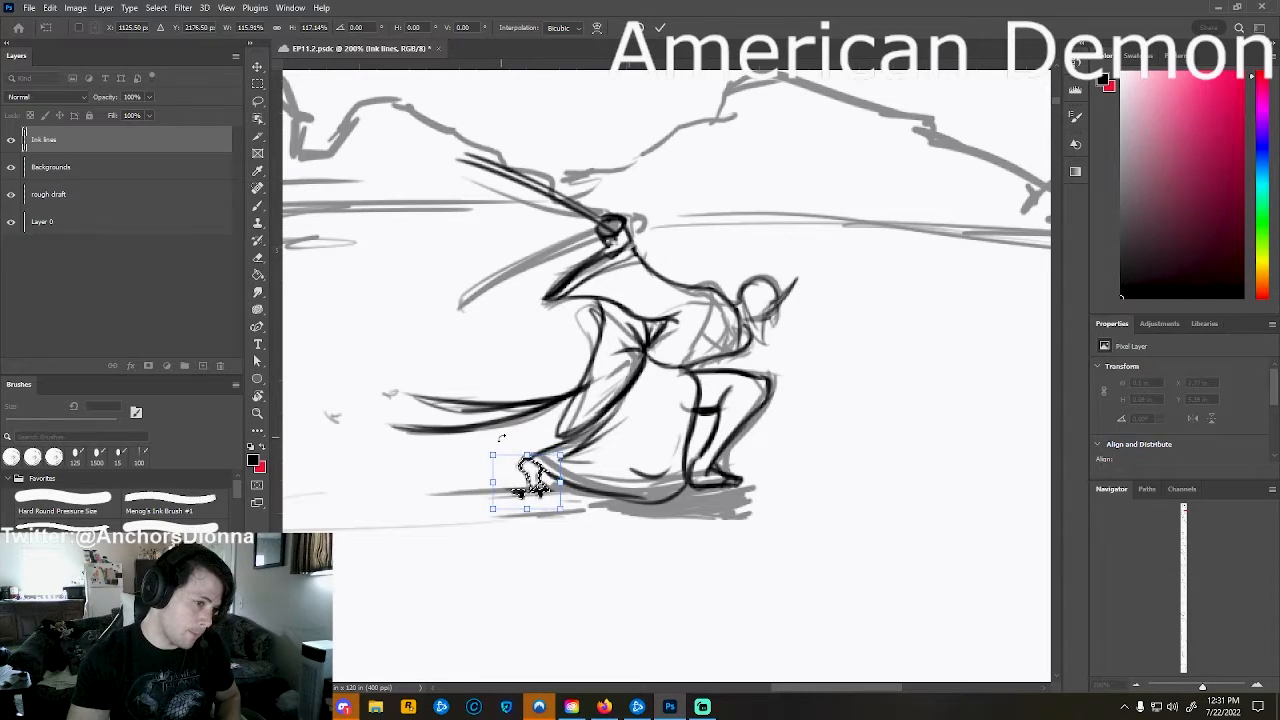
key("Return")
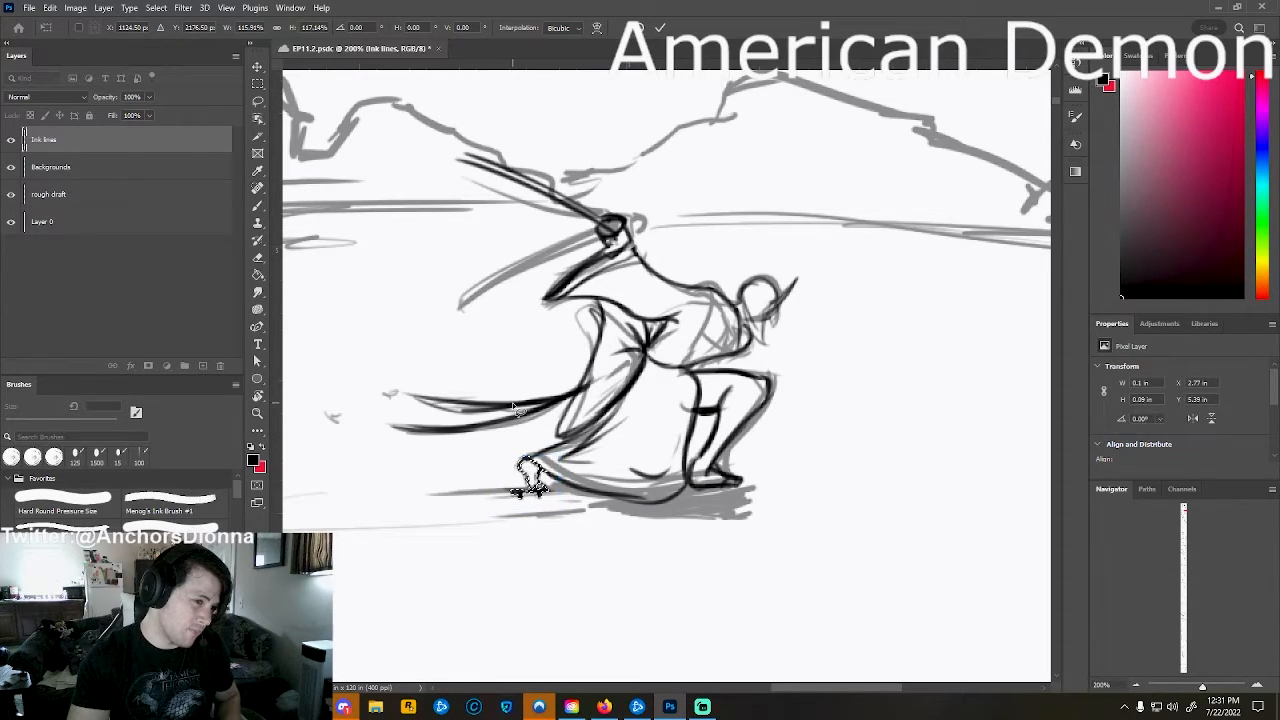
key("ctrl+d")
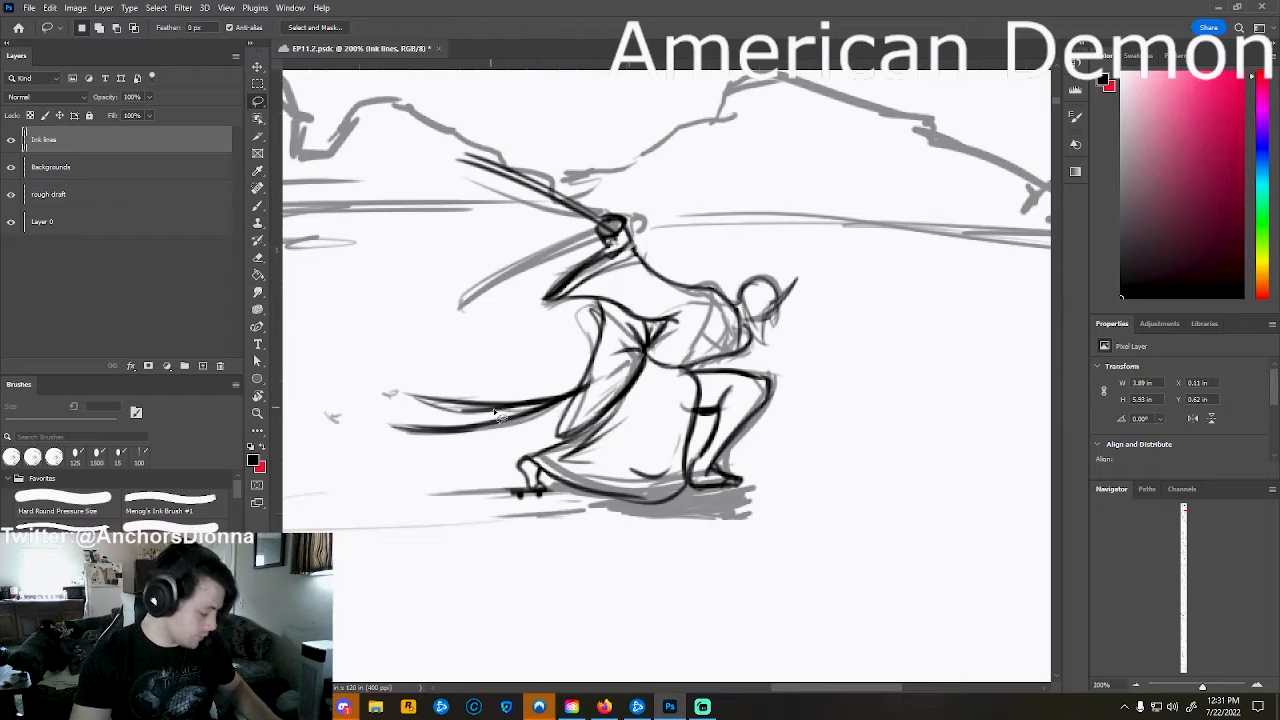
Ink the folds across the crouching figure's chest and shoulder just below the head.
key("b")
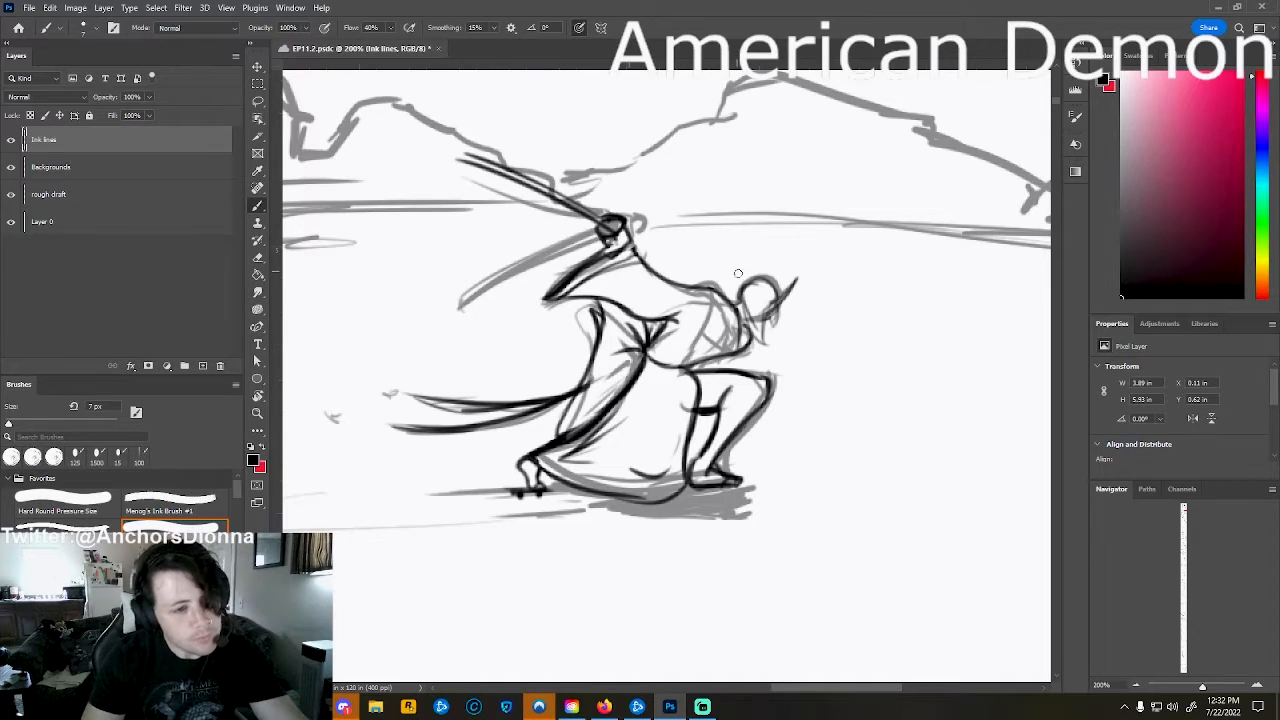
left_click_drag(776, 318, 705, 366)
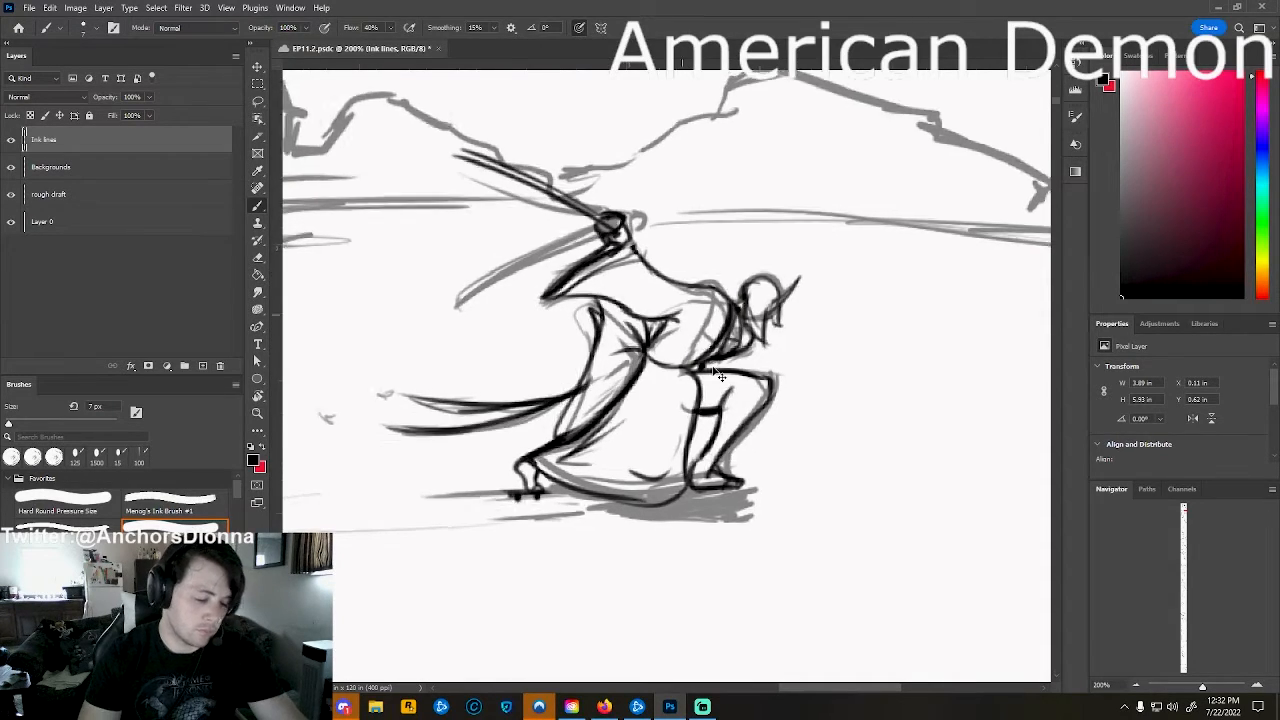
Examine the whole battle panel and the crossed-arms figure sketch beneath it at 100% and 66.7% magnification.
key("ctrl+minus")
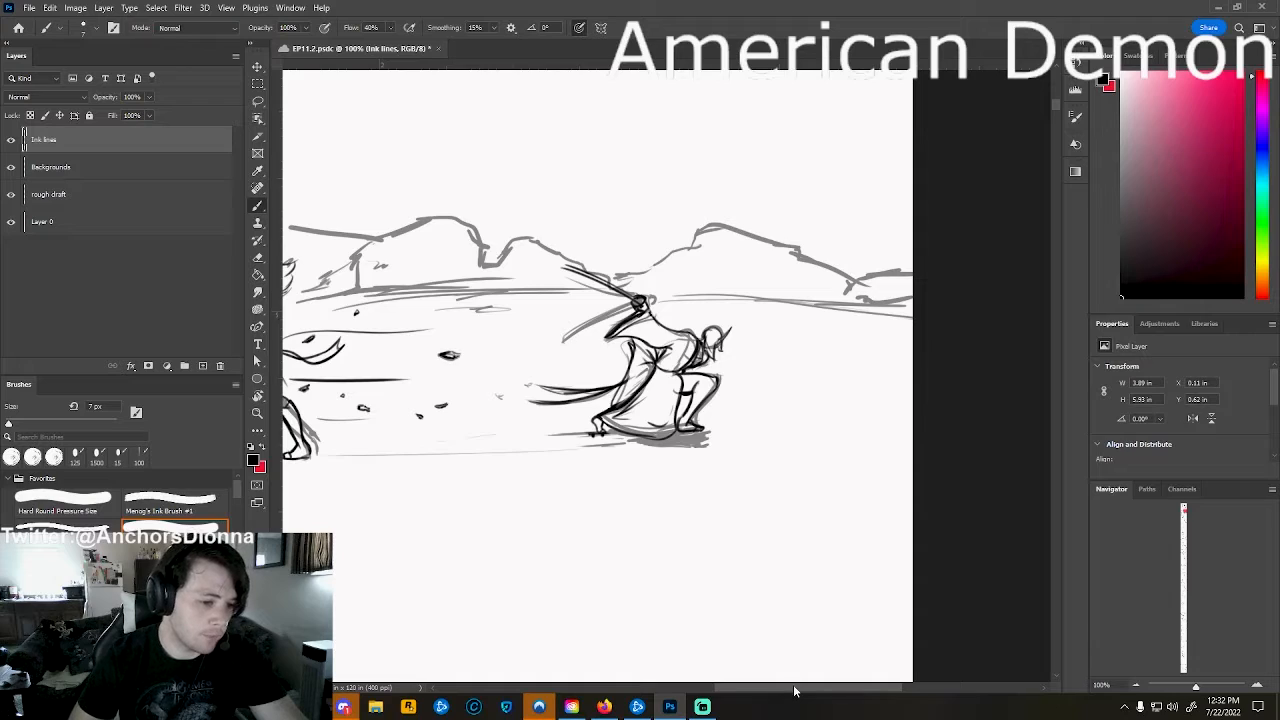
left_click_drag(795, 690, 706, 654)
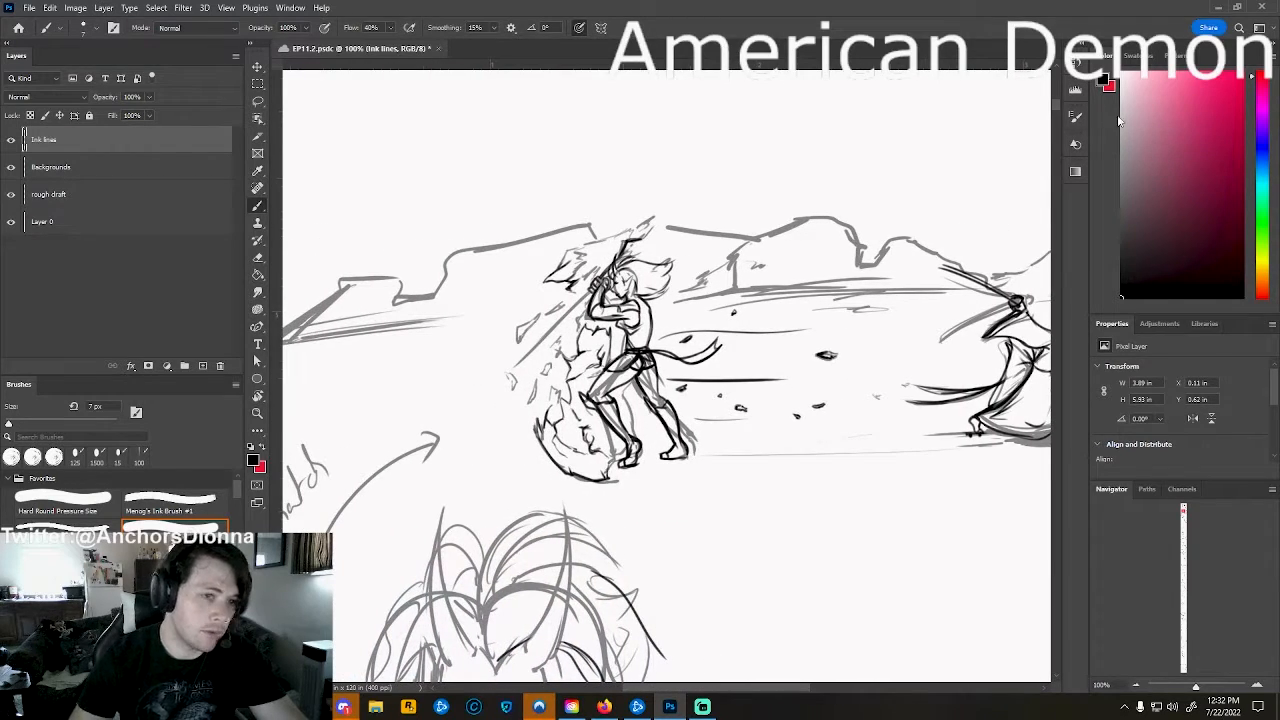
scroll(1054, 110, "down", 6)
scroll(1054, 110, "up", 4)
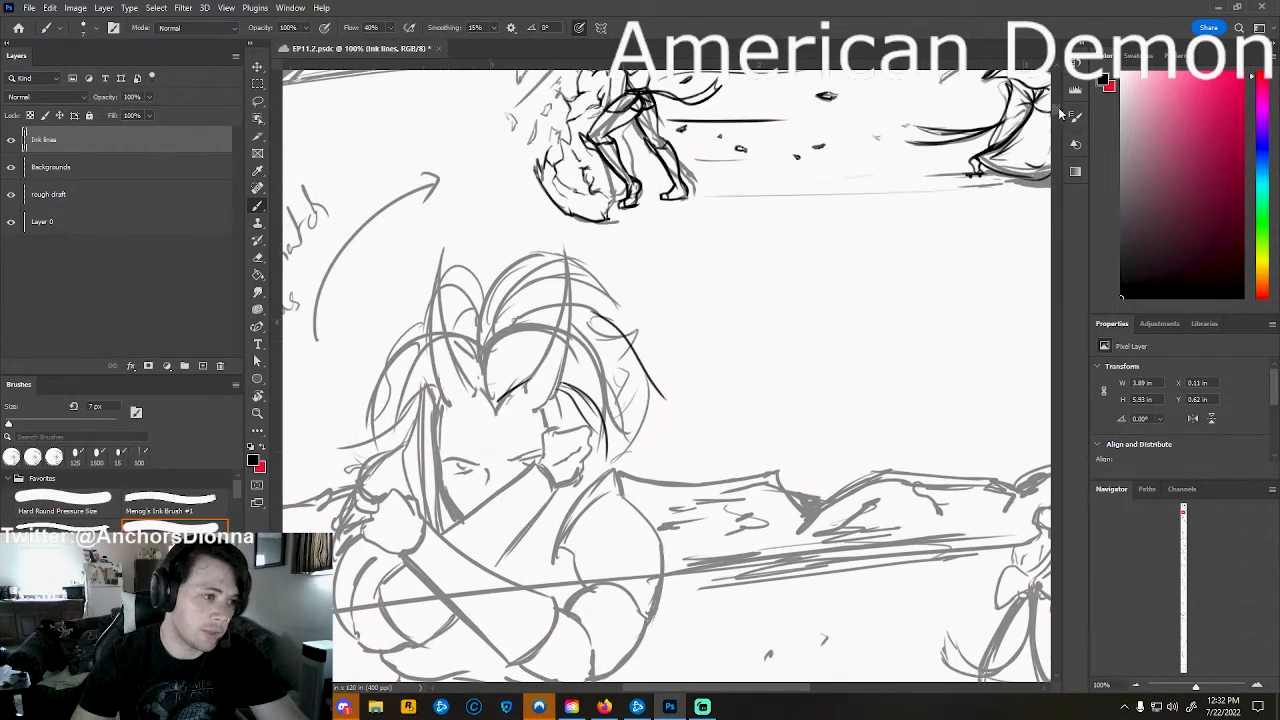
scroll(754, 690, "left", 3)
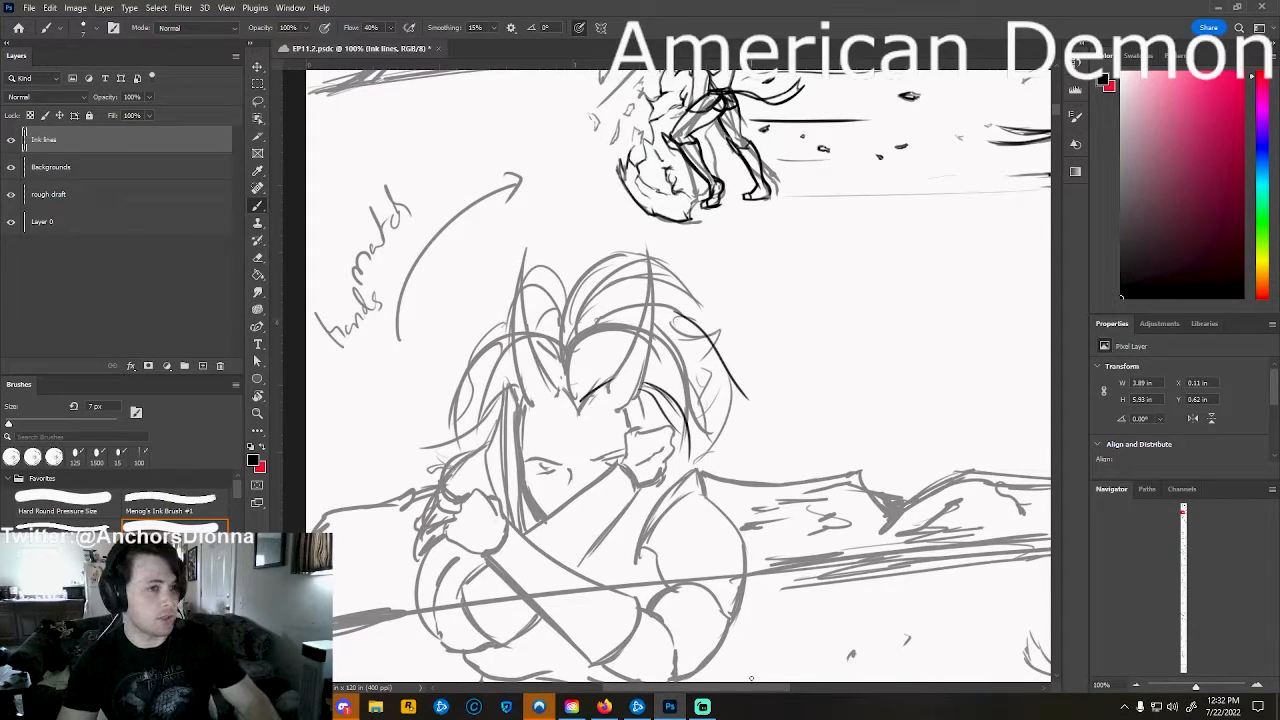
scroll(752, 678, "down", 1)
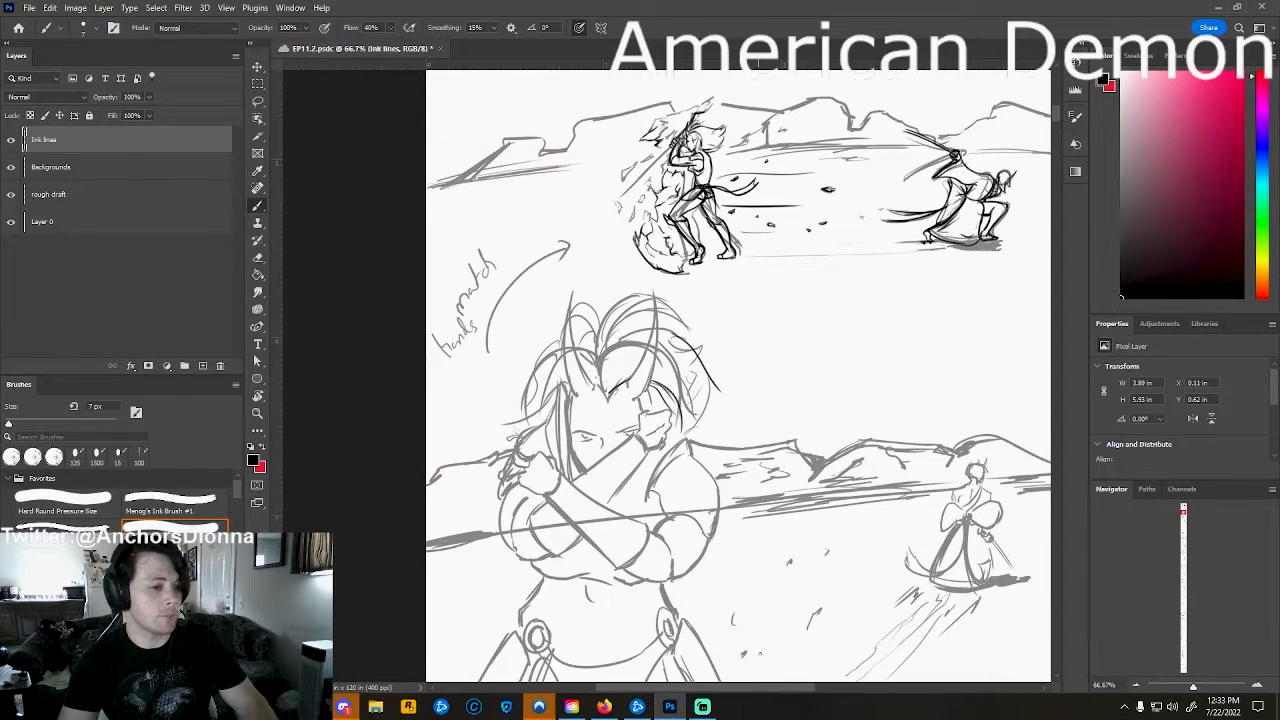
scroll(1054, 115, "up", 5)
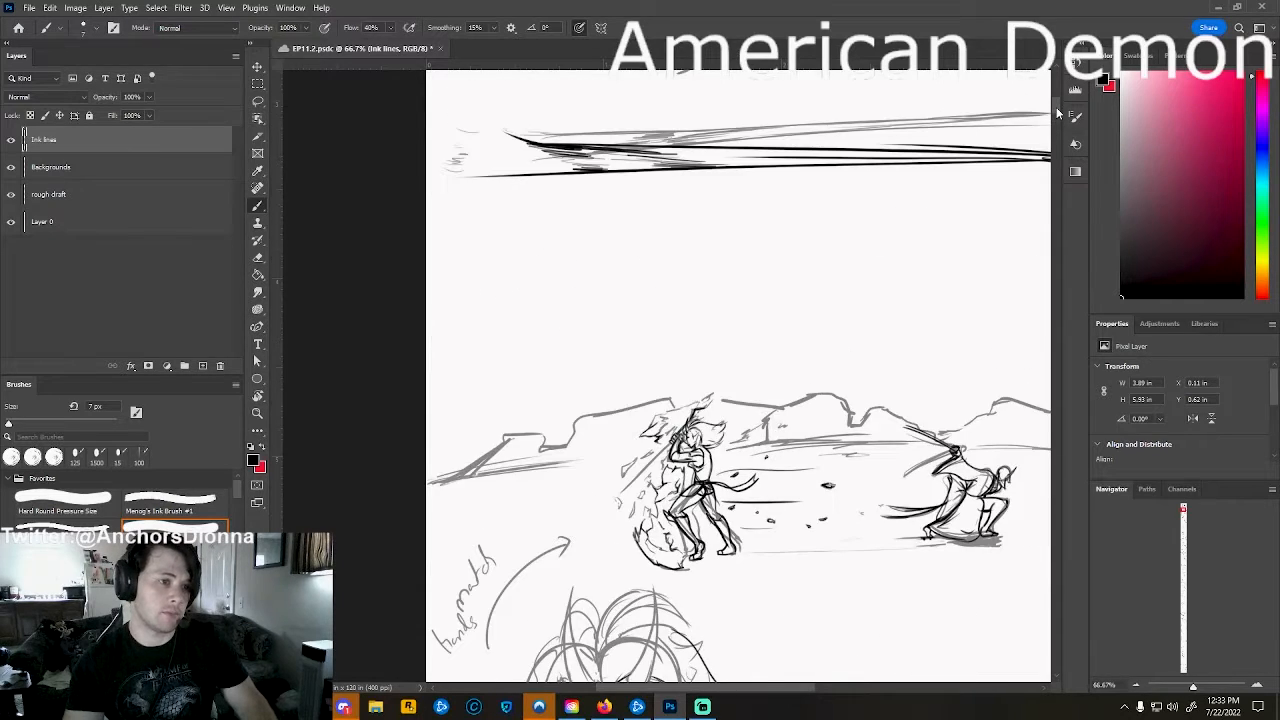
scroll(1054, 115, "down", 1)
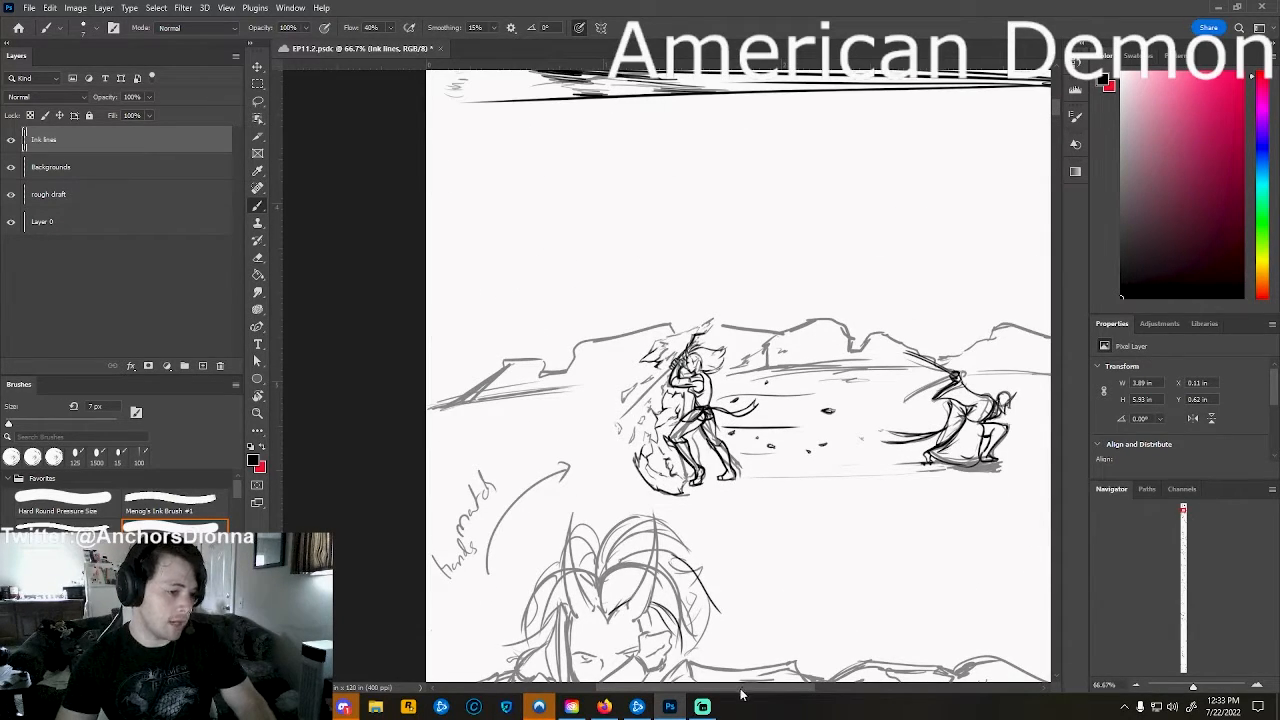
scroll(776, 682, "right", 4)
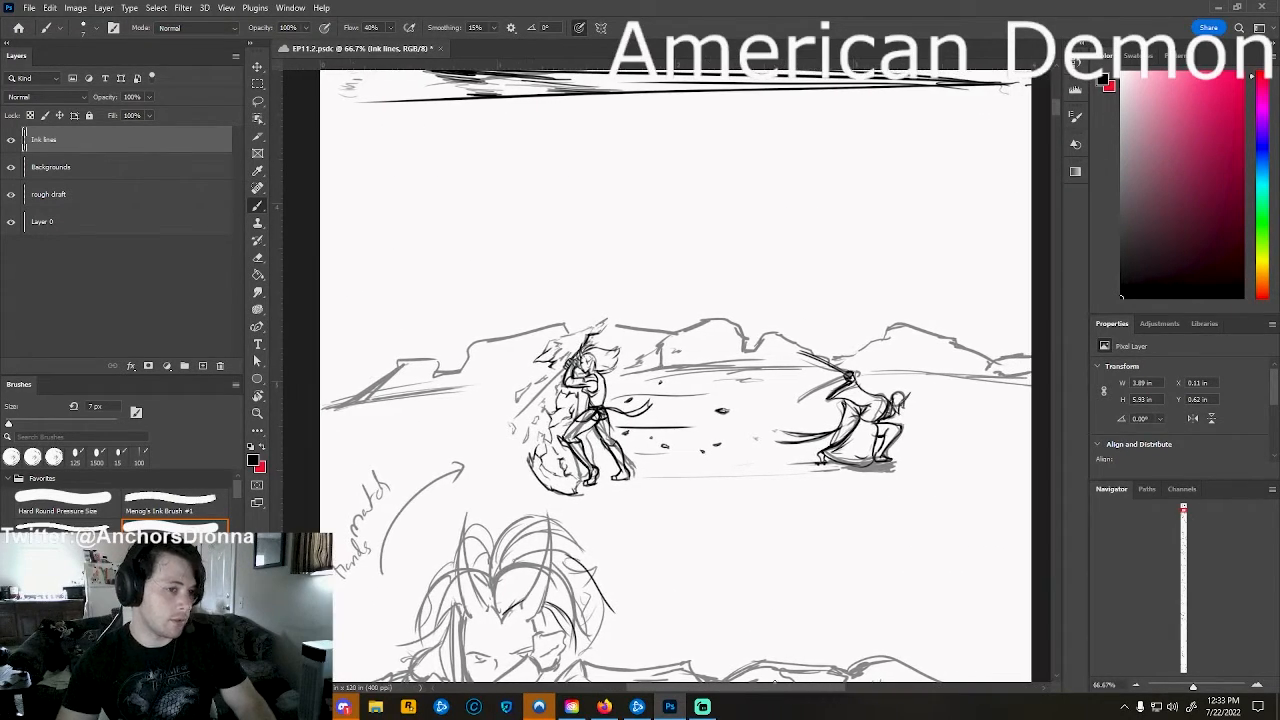
Ink the mountain skyline of the battle panel on the Backgrounds layer, from the page's left edge to the ridge above the crouching figure.
left_click(72, 168)
mouse_move(322, 409)
left_mouse_down()
mouse_move(418, 360)
mouse_move(466, 370)
mouse_move(468, 355)
left_mouse_up()
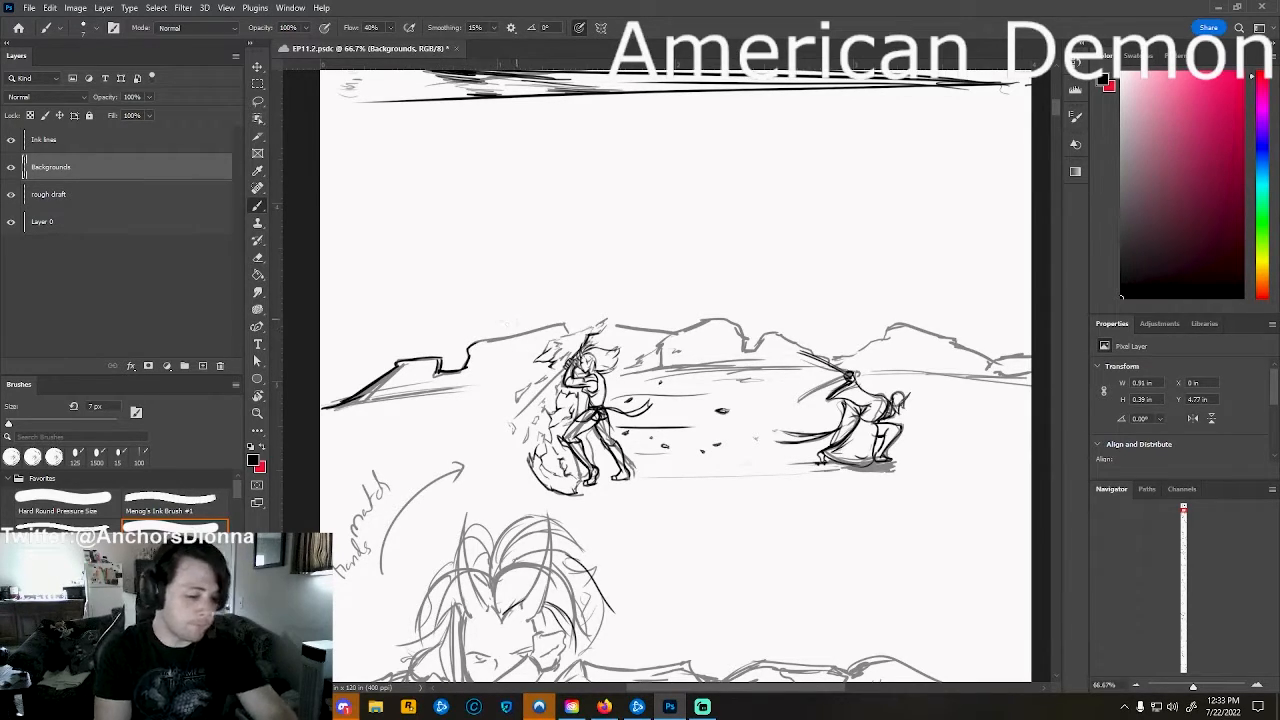
mouse_move(472, 345)
left_mouse_down()
mouse_move(565, 326)
mouse_move(577, 343)
left_mouse_up()
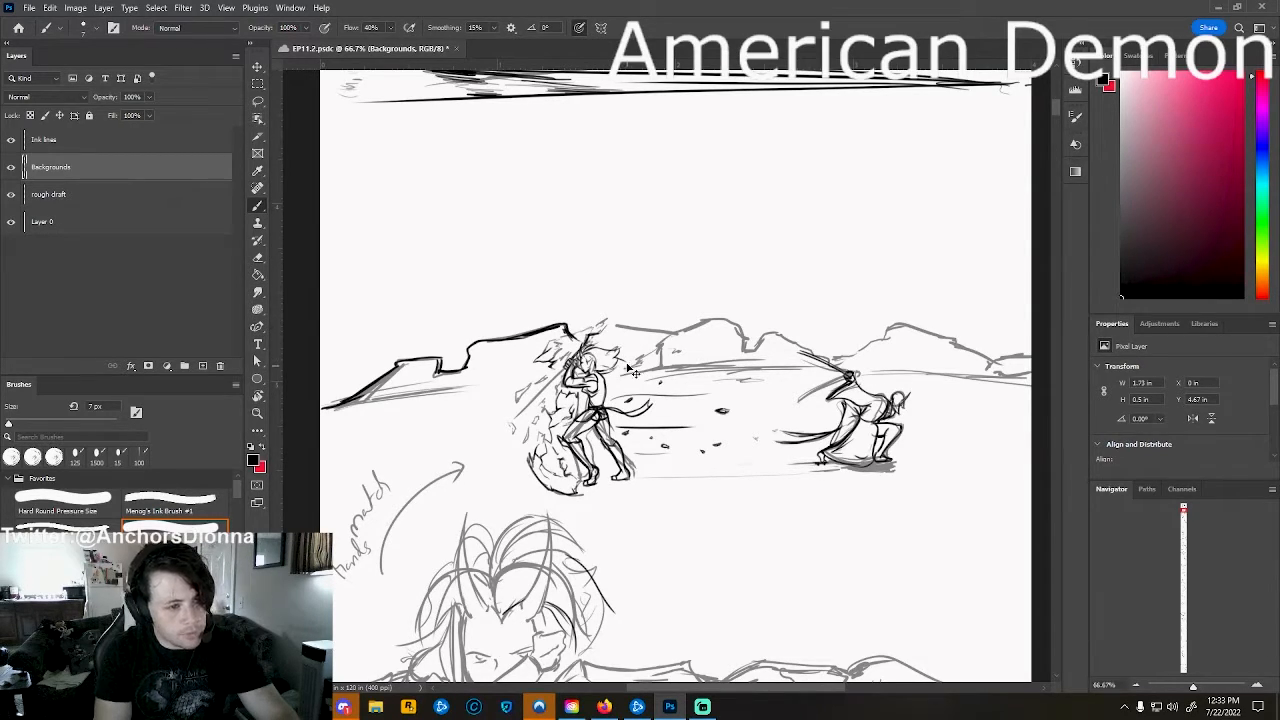
left_click_drag(612, 360, 664, 346)
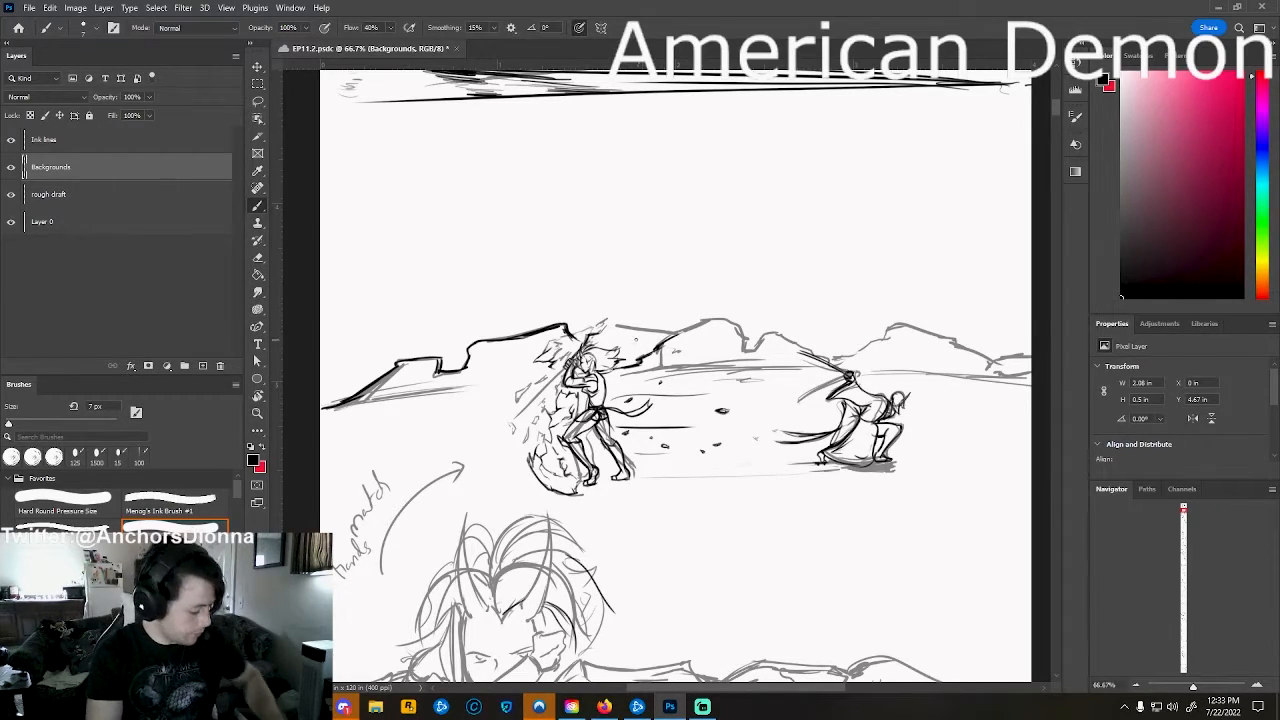
key("e")
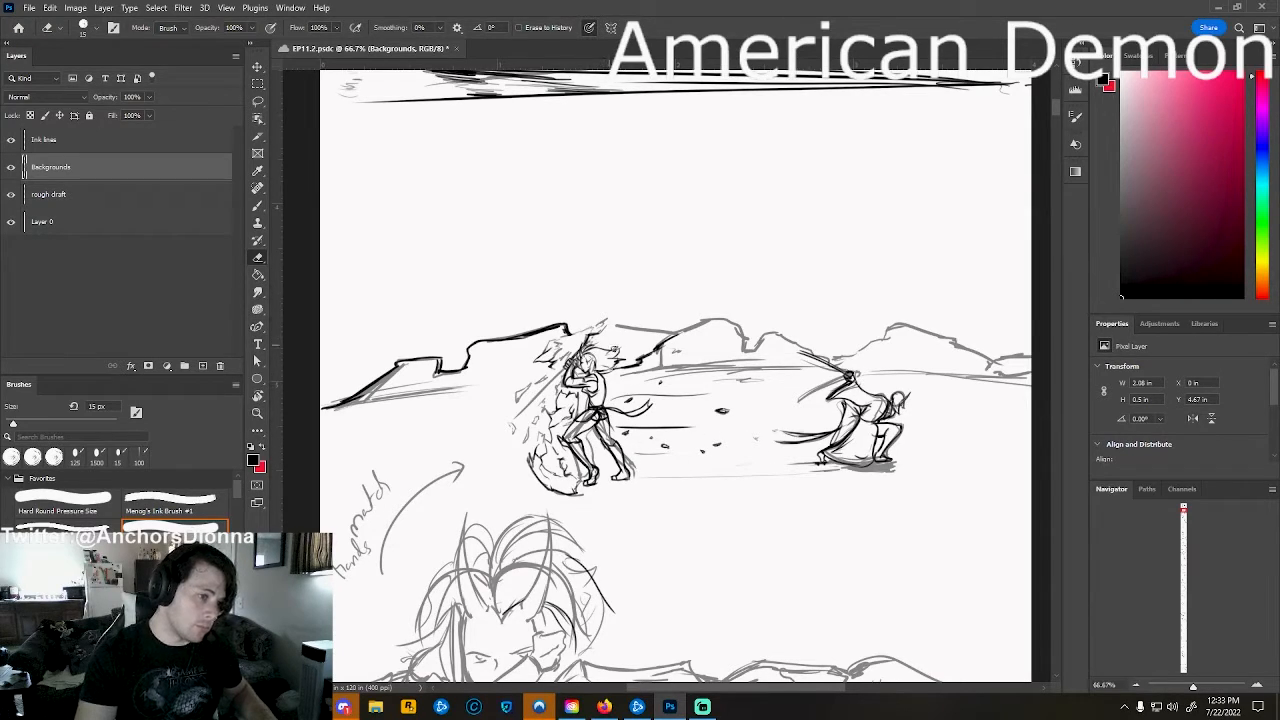
key("b")
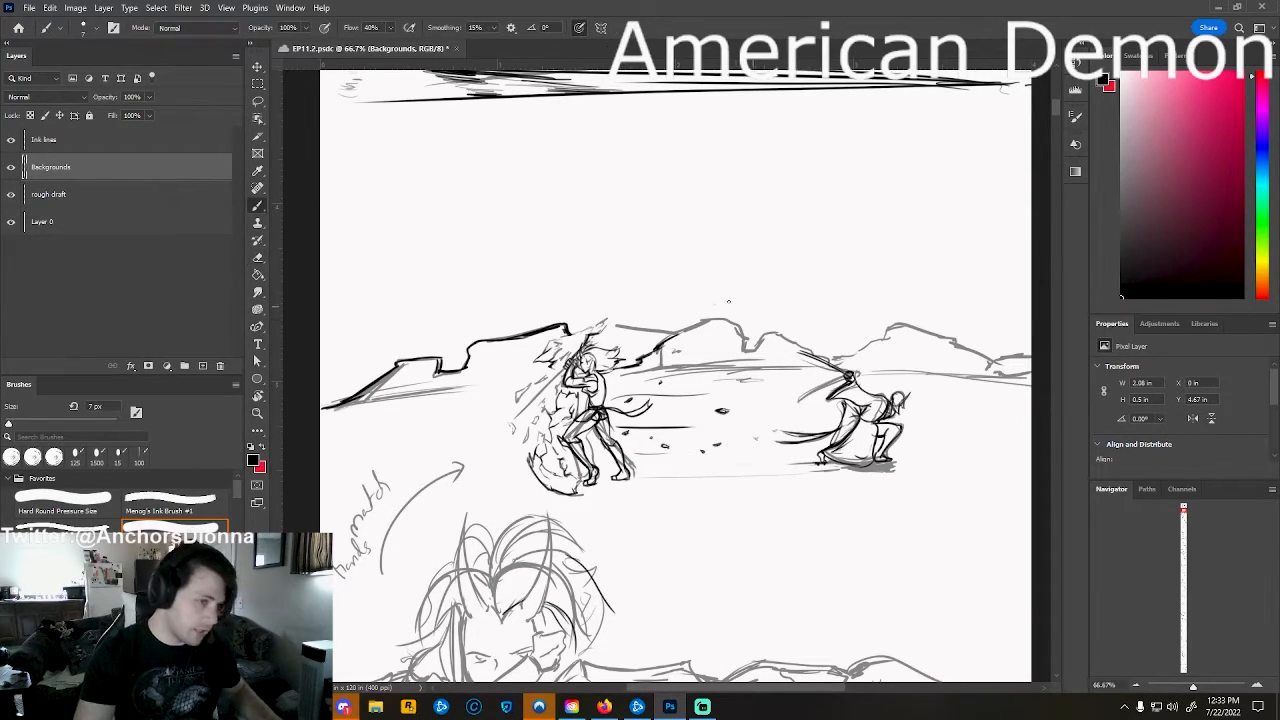
mouse_move(656, 348)
left_mouse_down()
mouse_move(704, 321)
mouse_move(742, 322)
left_mouse_up()
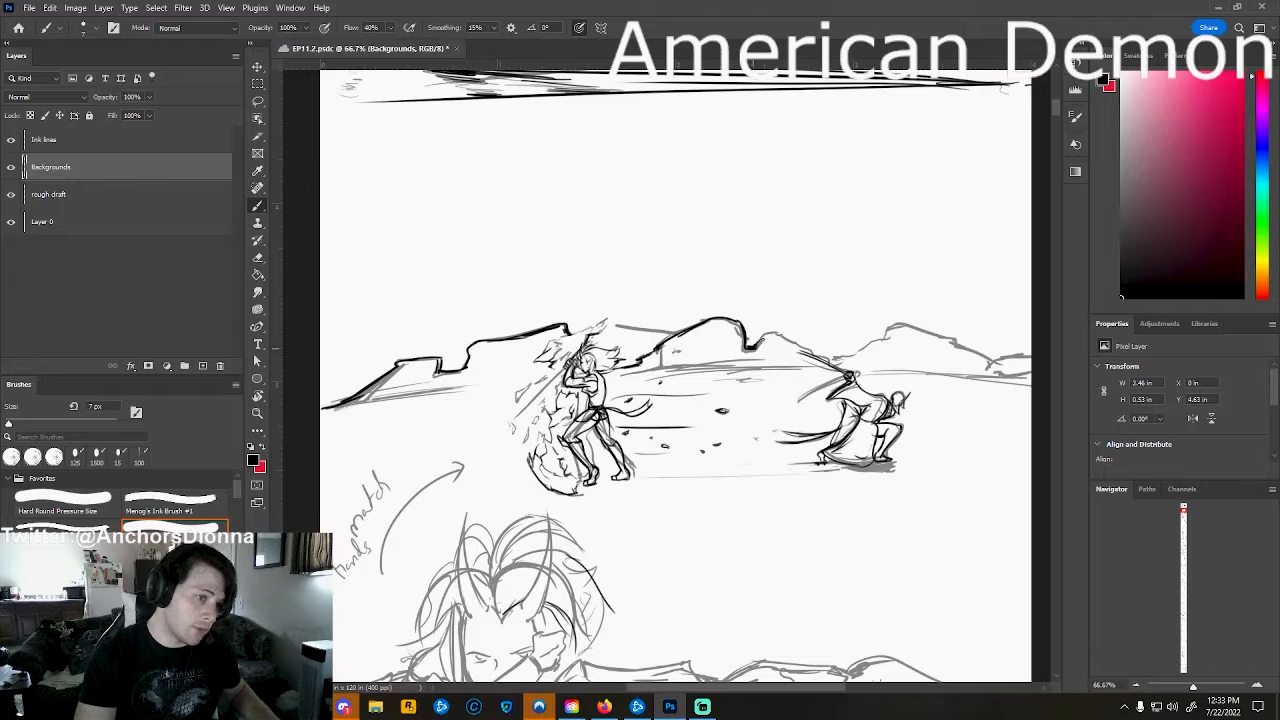
left_click_drag(754, 347, 770, 334)
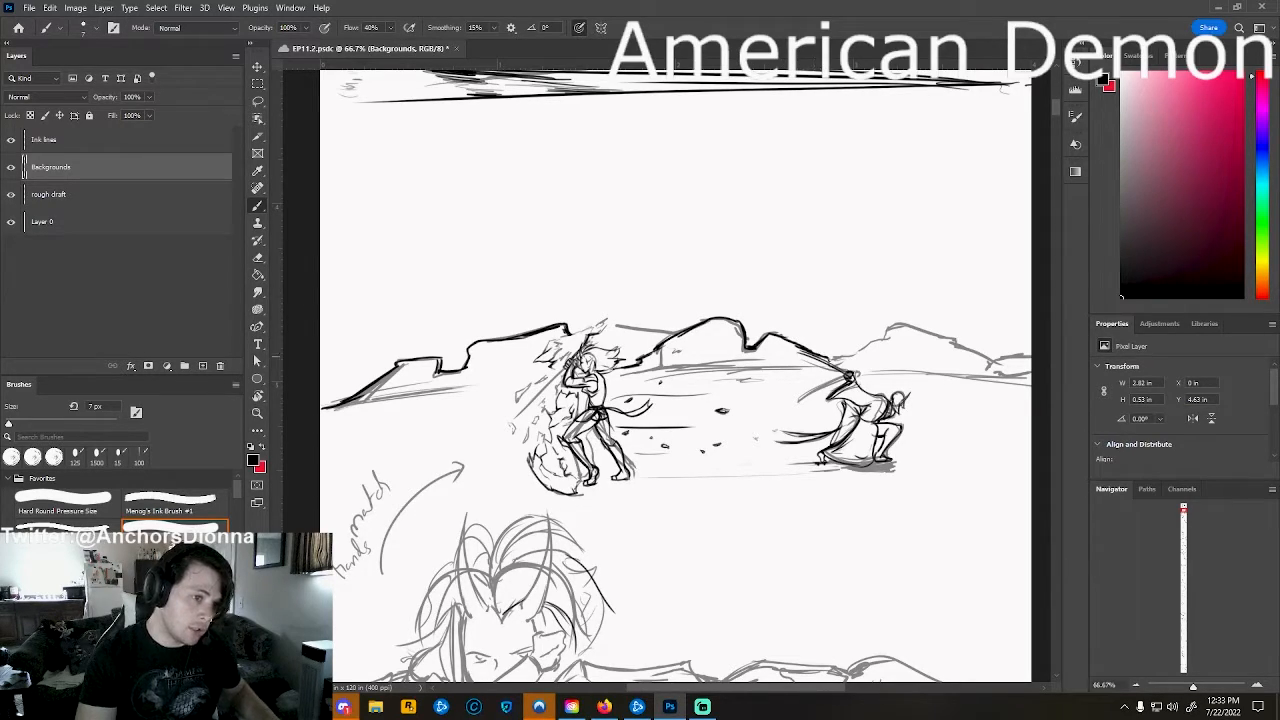
left_click_drag(834, 359, 890, 328)
key("ctrl+z")
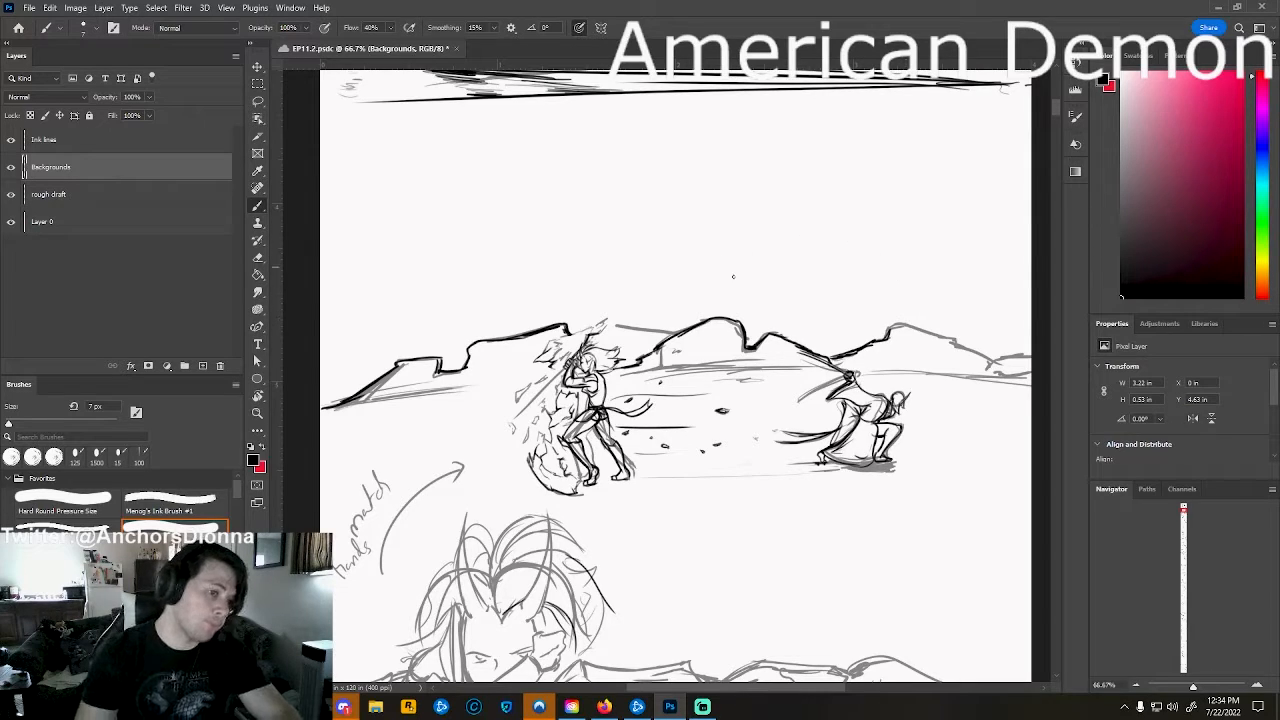
Ink the crossed-arms figure's visible eye, the nose and the side edge of the face on the Ink lines layer.
left_click(100, 141)
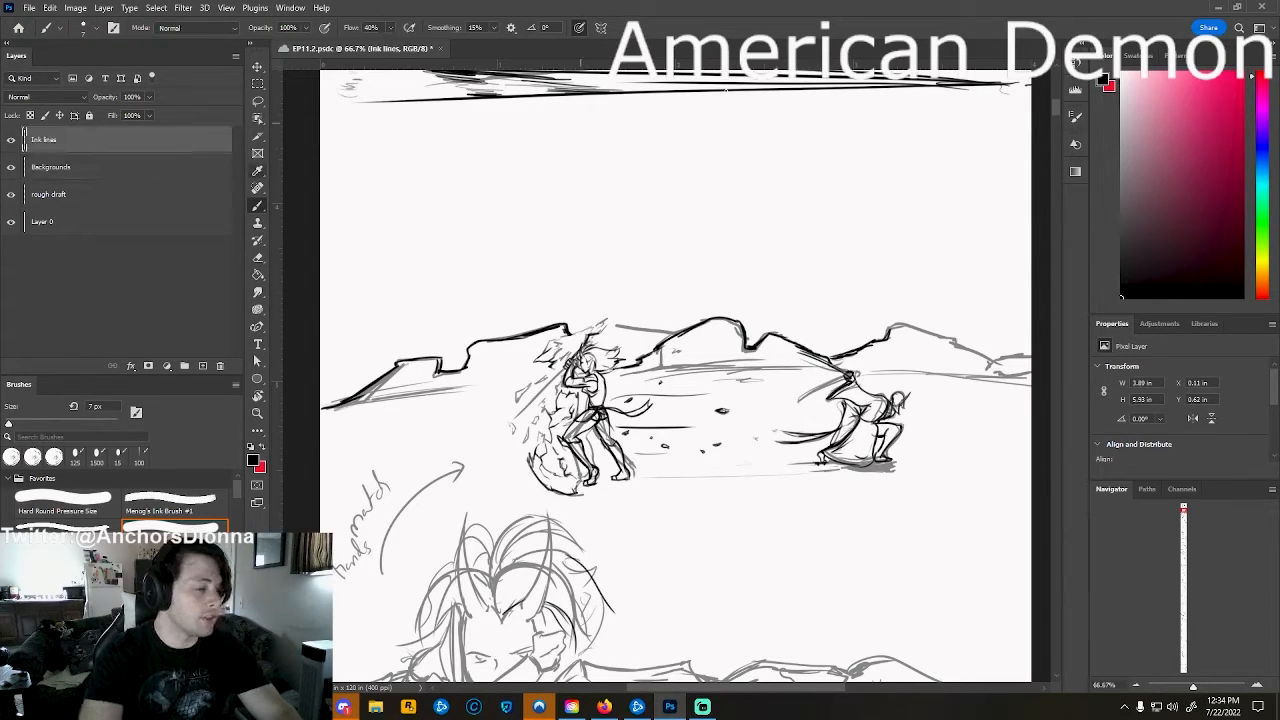
left_click_drag(1057, 110, 1054, 122)
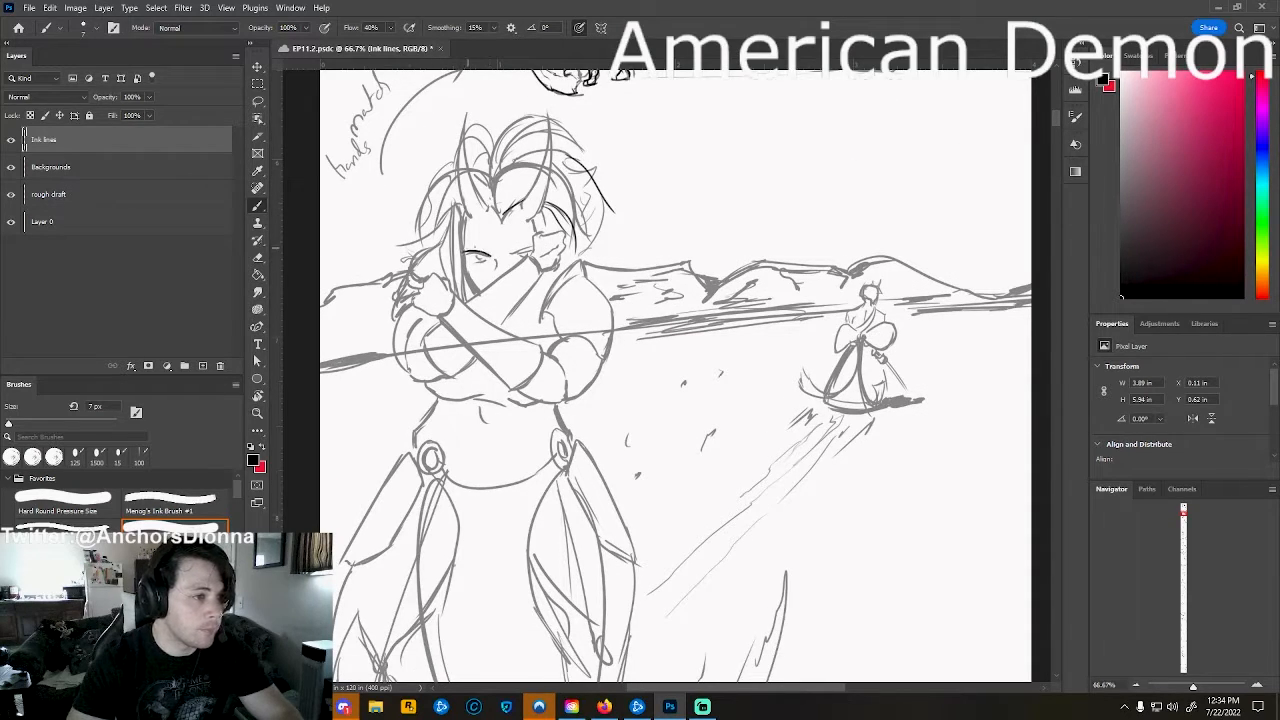
key("ctrl+z")
left_click_drag(491, 258, 465, 253)
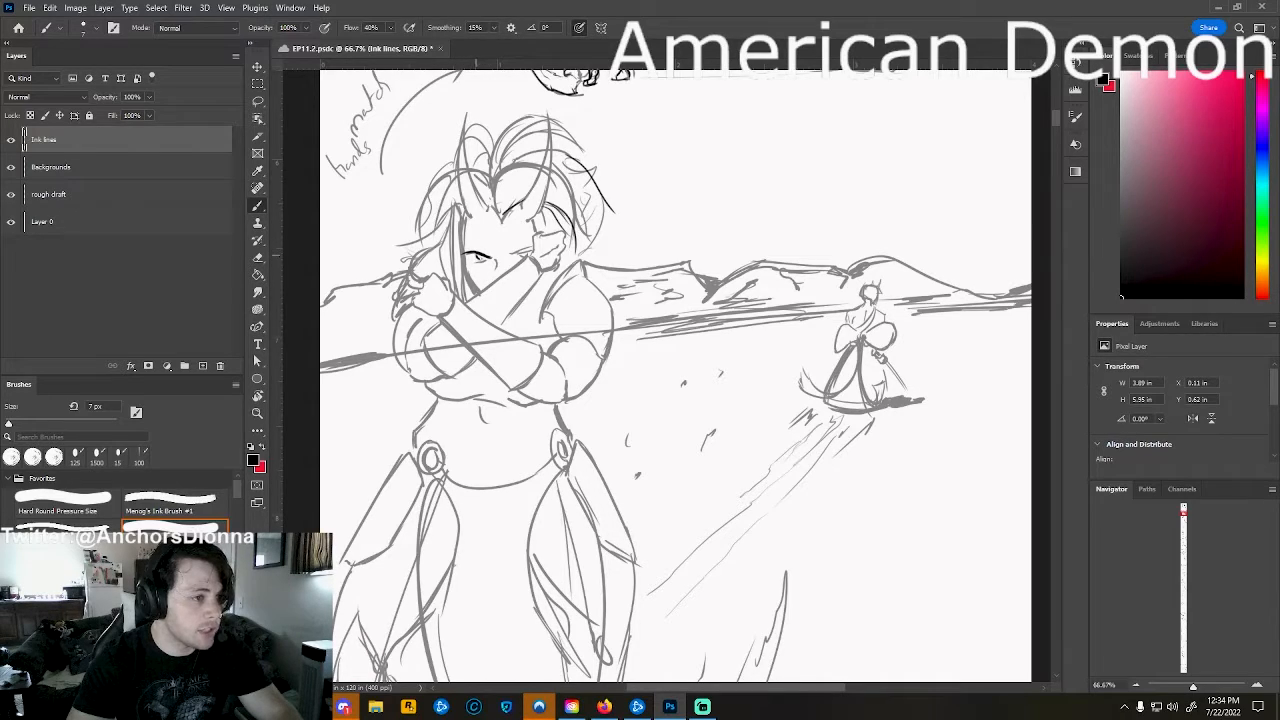
key("ctrl+z")
left_click_drag(470, 254, 482, 258)
key("ctrl+z")
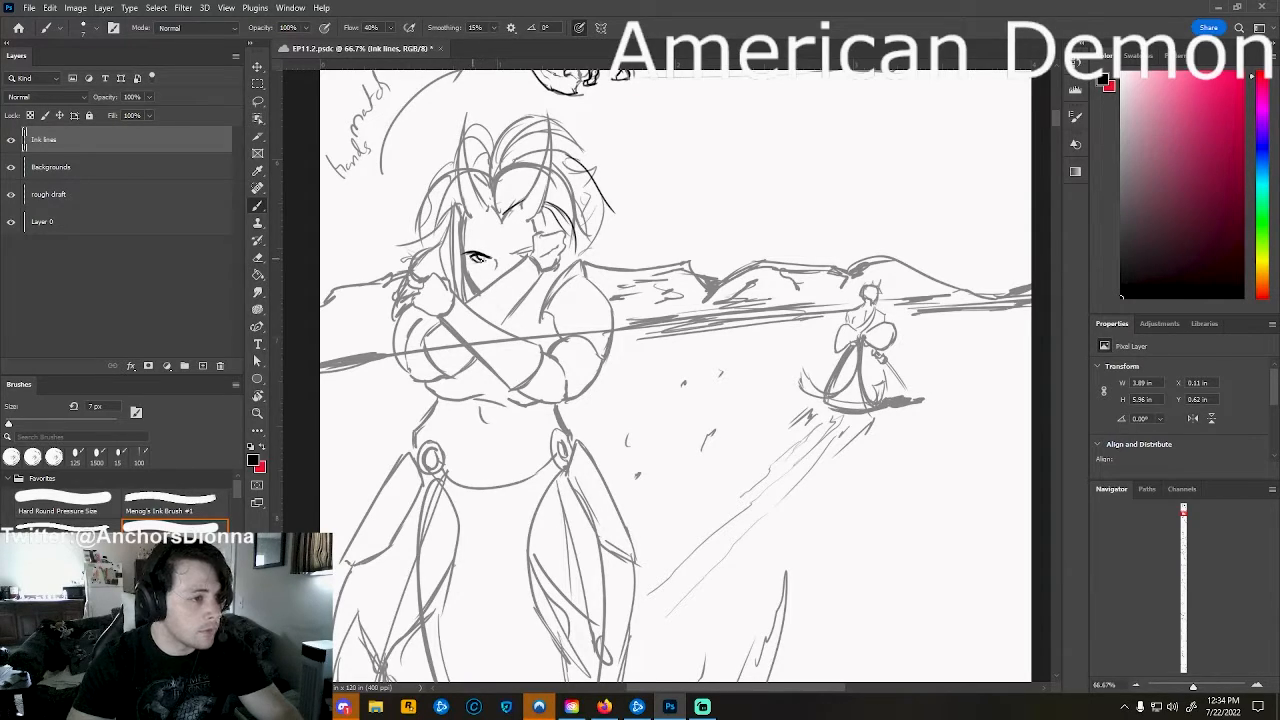
mouse_move(476, 263)
left_mouse_down()
mouse_move(494, 262)
mouse_move(497, 281)
left_mouse_up()
key("ctrl+z")
key("ctrl+z")
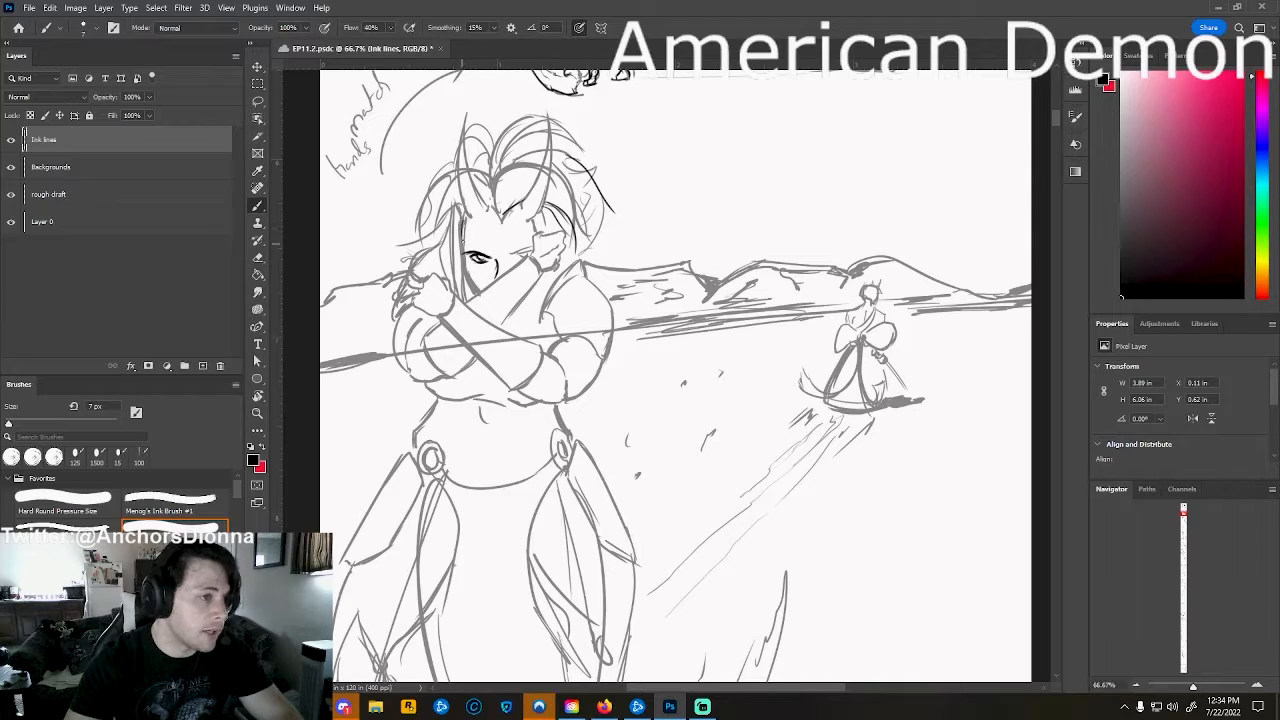
left_click_drag(465, 221, 466, 260)
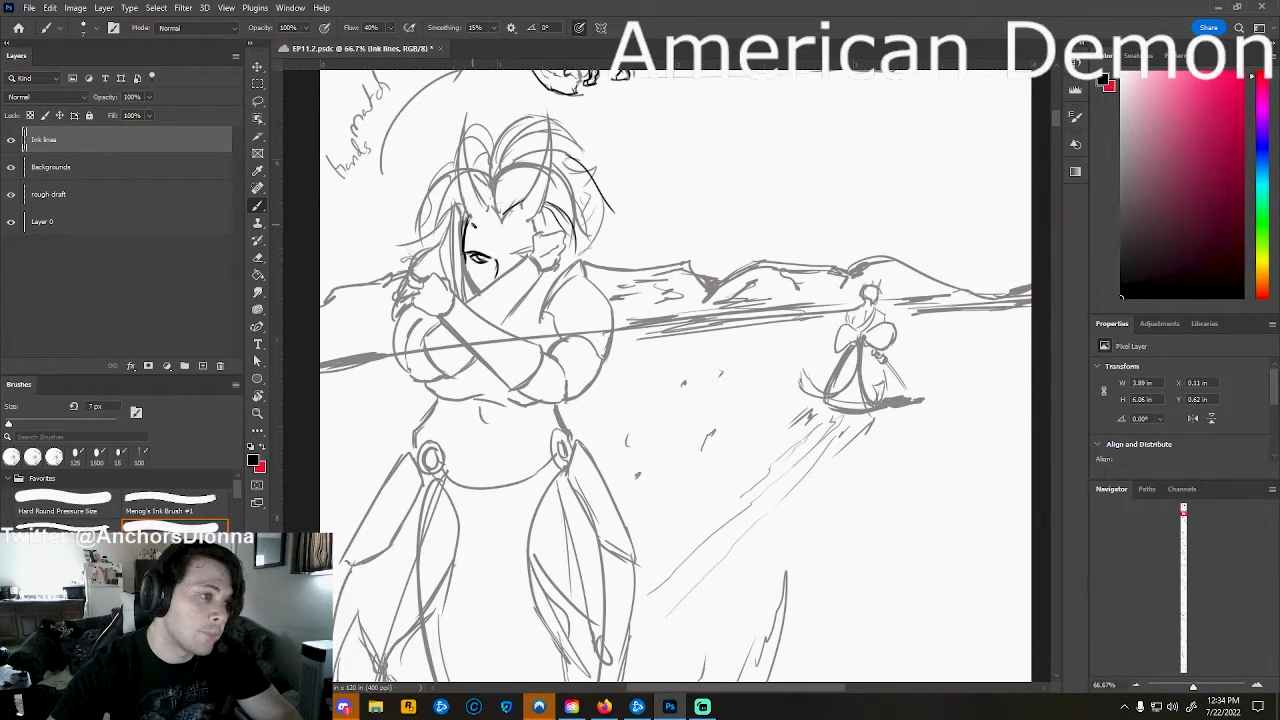
Ink the outer curve of the crossed-arms figure's horn above the inked eye, redoing the stroke until it follows the rough draft.
mouse_move(458, 150)
left_mouse_down()
mouse_move(472, 226)
mouse_move(459, 135)
left_mouse_up()
key("ctrl+z")
left_click_drag(470, 222, 460, 137)
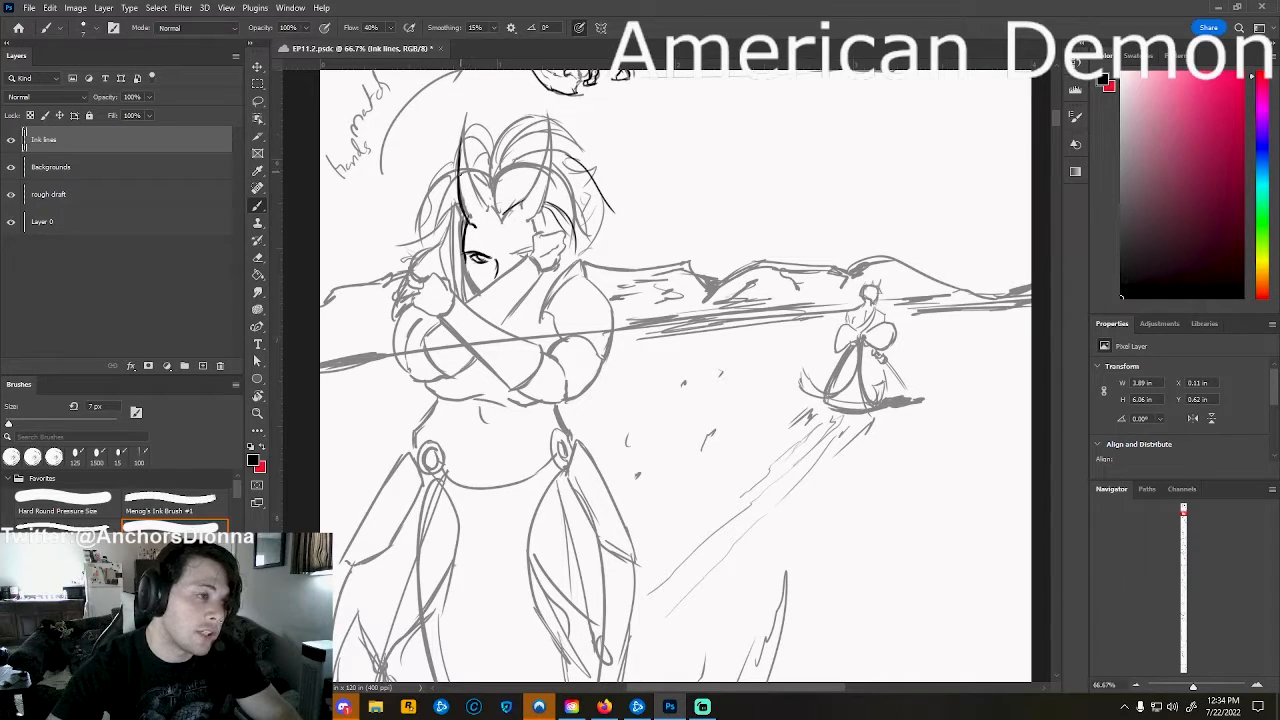
key("ctrl+z")
left_click_drag(469, 218, 461, 121)
key("ctrl+z")
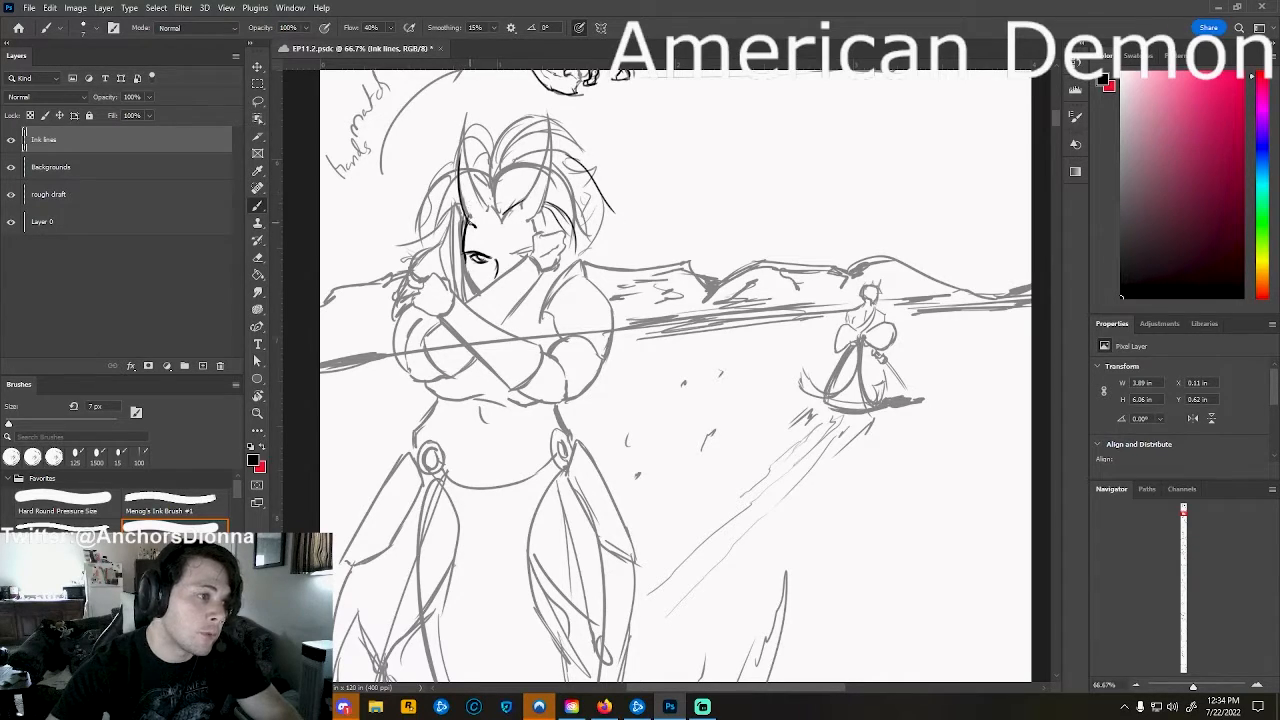
mouse_move(470, 224)
left_mouse_down()
mouse_move(463, 127)
mouse_move(471, 179)
left_mouse_up()
key("ctrl+z")
key("ctrl+z")
key("ctrl+z")
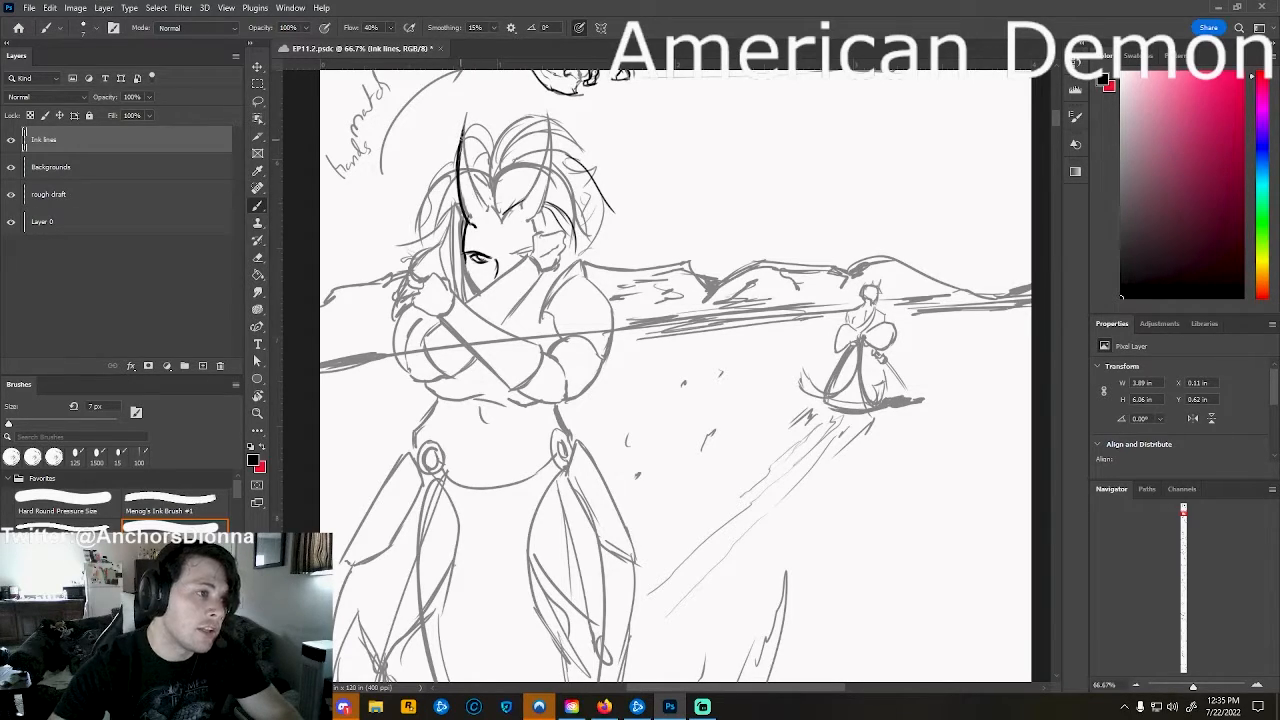
Ink the inner curve of the same horn from its tip down to the forehead, redoing the stroke as needed.
left_click_drag(464, 127, 485, 205)
key("ctrl+z")
left_click_drag(464, 130, 485, 205)
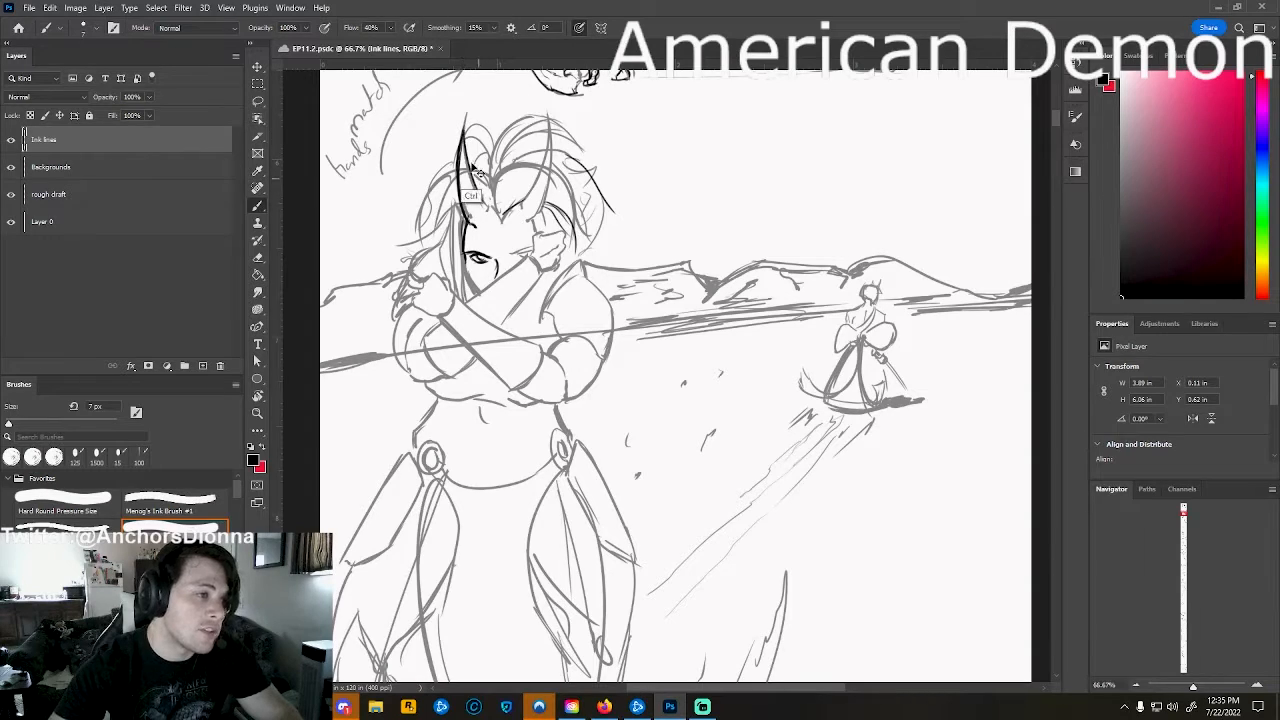
key("ctrl+z")
left_click_drag(462, 125, 490, 201)
key("ctrl+z")
left_click_drag(464, 126, 484, 215)
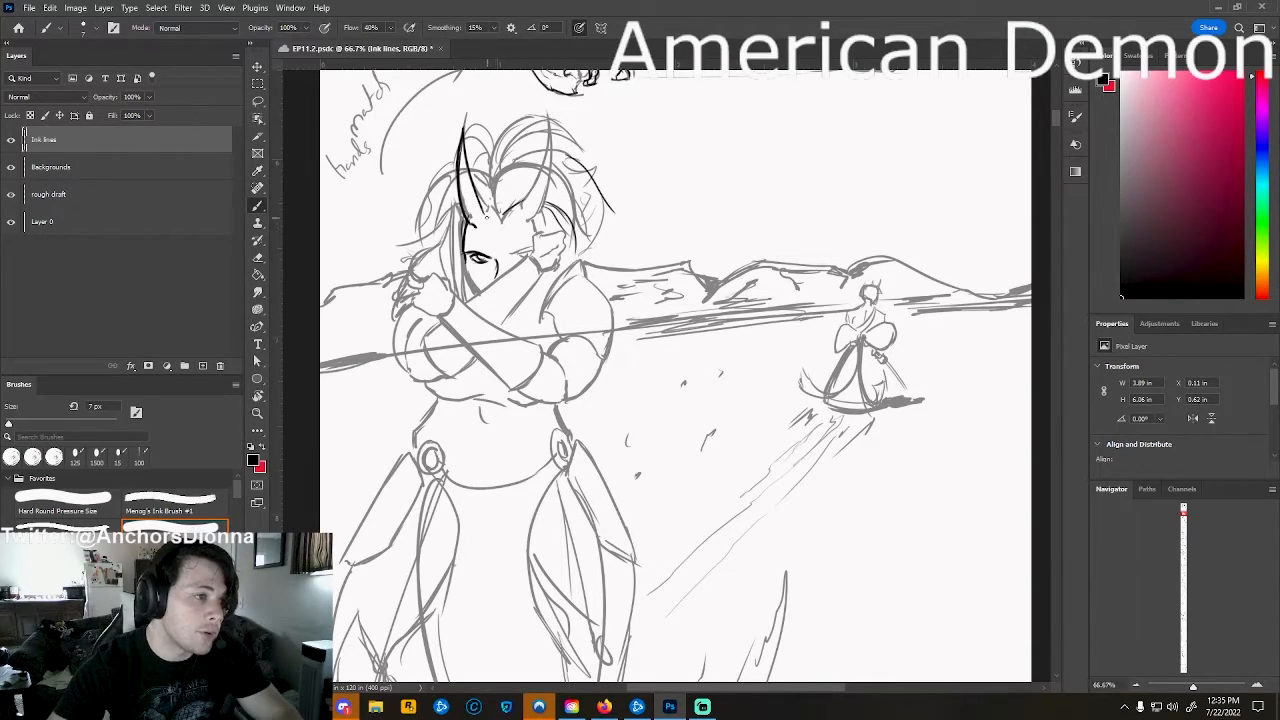
Ink the crossed-arms figure's second horn along both curves, adding the short forehead stroke between the horns.
left_click_drag(481, 206, 487, 219)
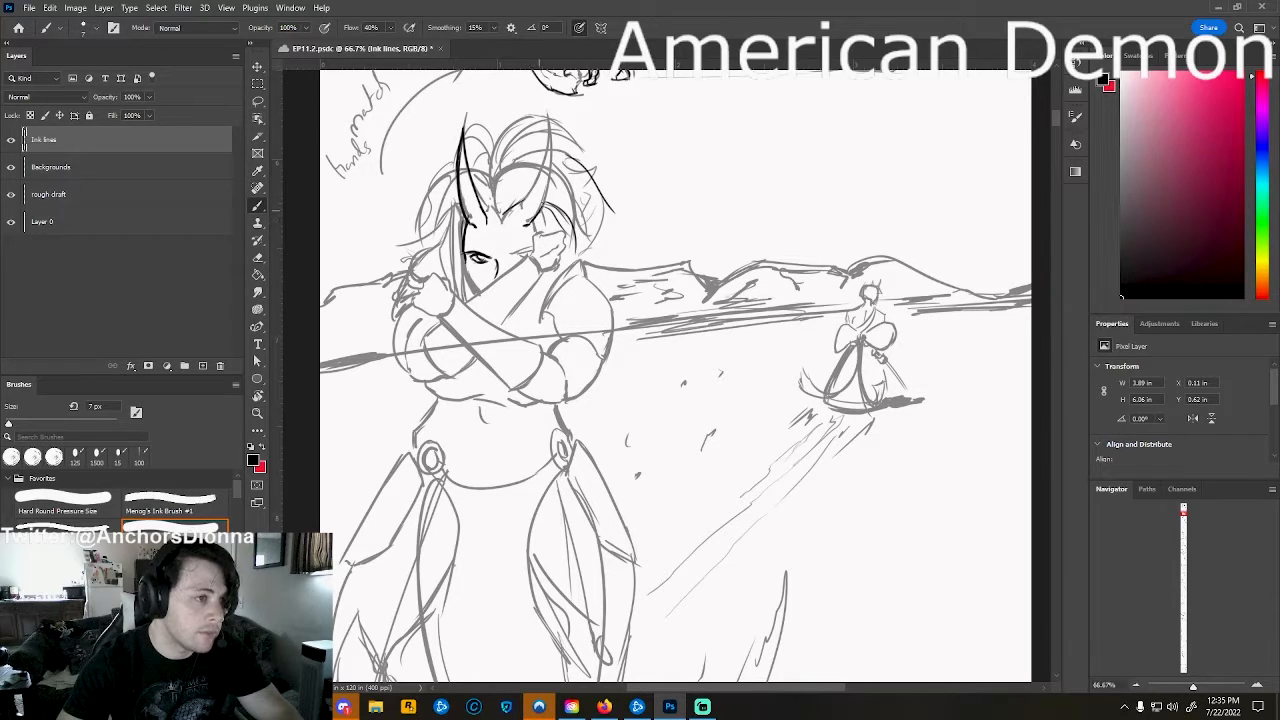
left_click_drag(540, 216, 551, 142)
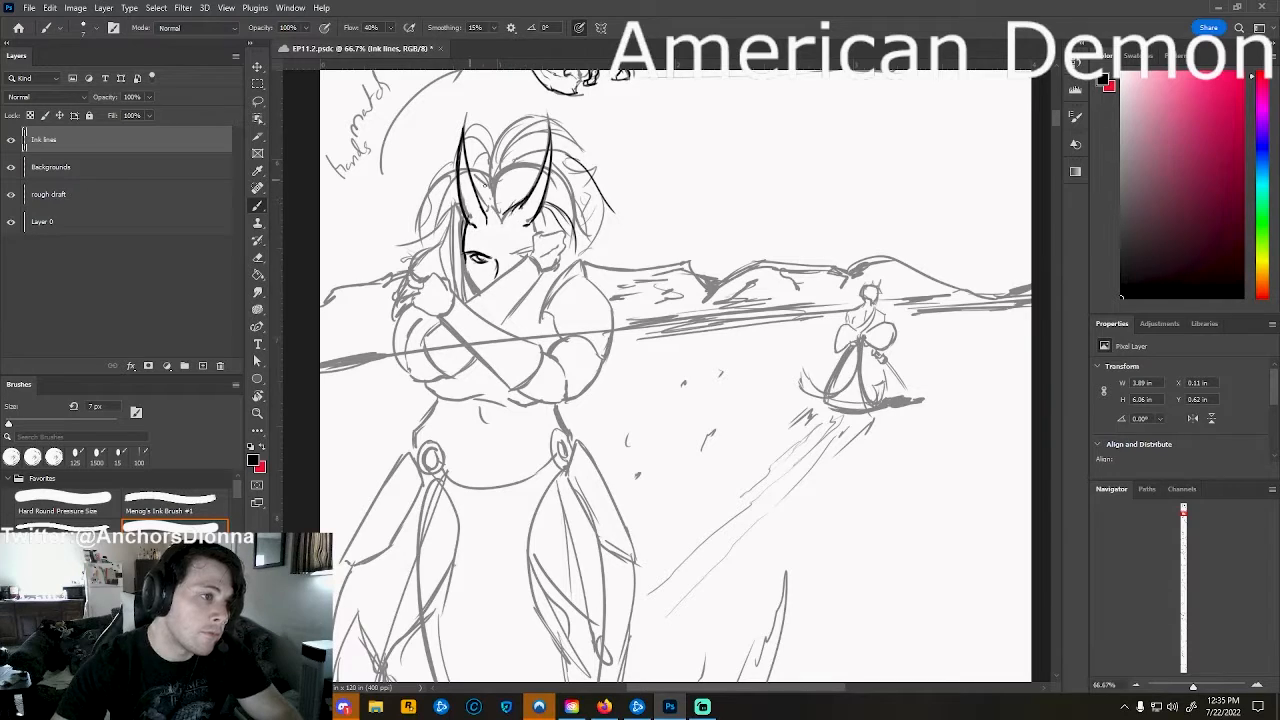
mouse_move(500, 222)
left_mouse_down()
mouse_move(506, 168)
mouse_move(492, 136)
mouse_move(547, 129)
left_mouse_up()
key("ctrl+z")
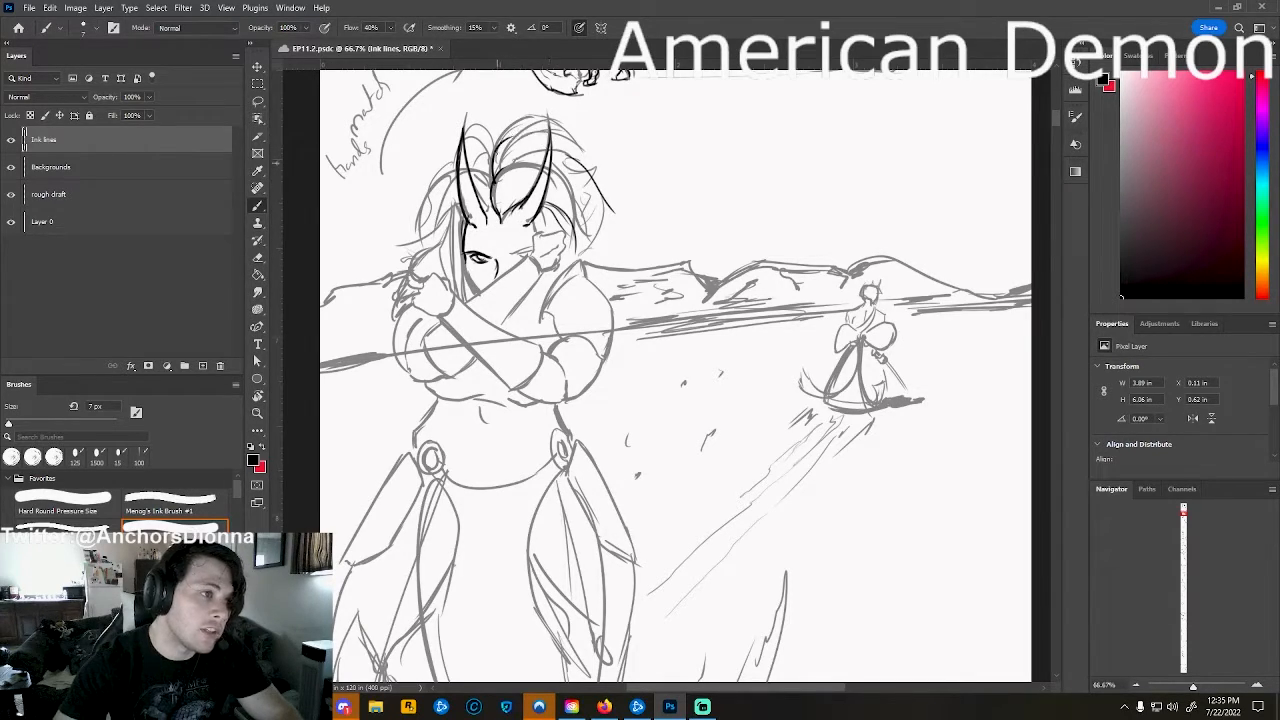
Ink the hair strands sweeping up from the centre parting between the two horns.
left_click_drag(493, 164, 548, 125)
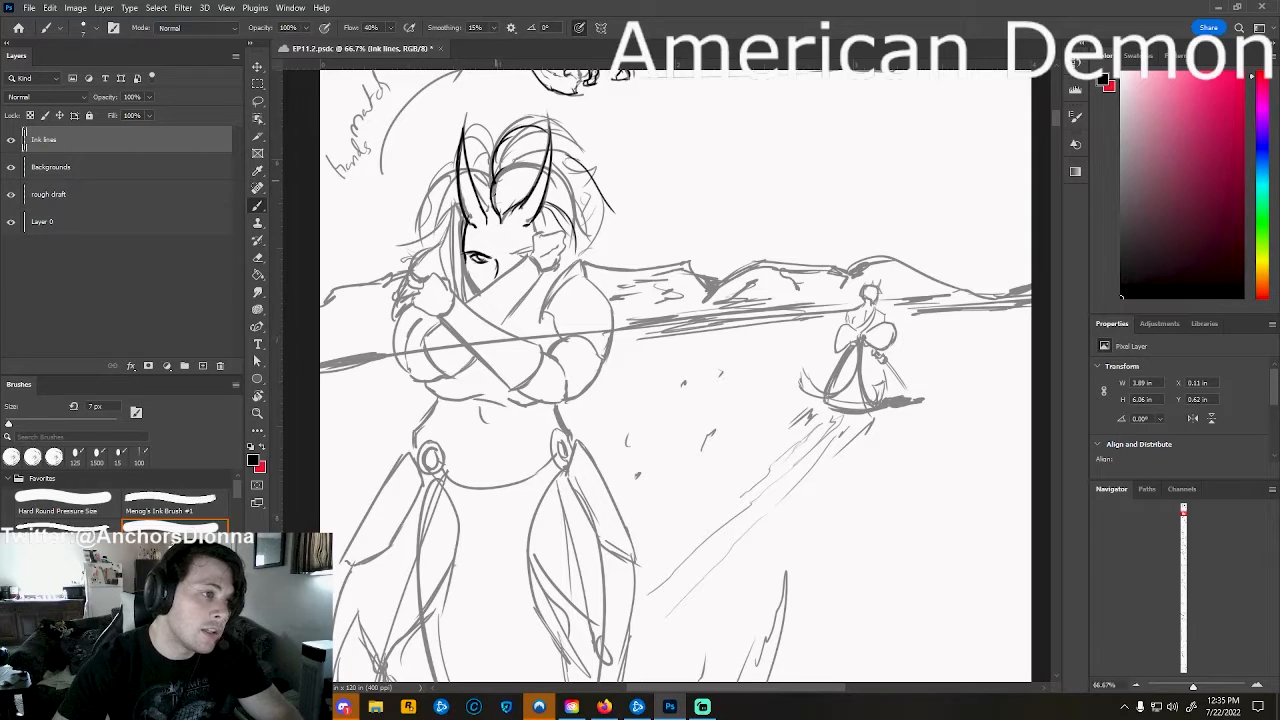
mouse_move(493, 182)
left_mouse_down()
mouse_move(498, 204)
mouse_move(492, 166)
mouse_move(491, 190)
left_mouse_up()
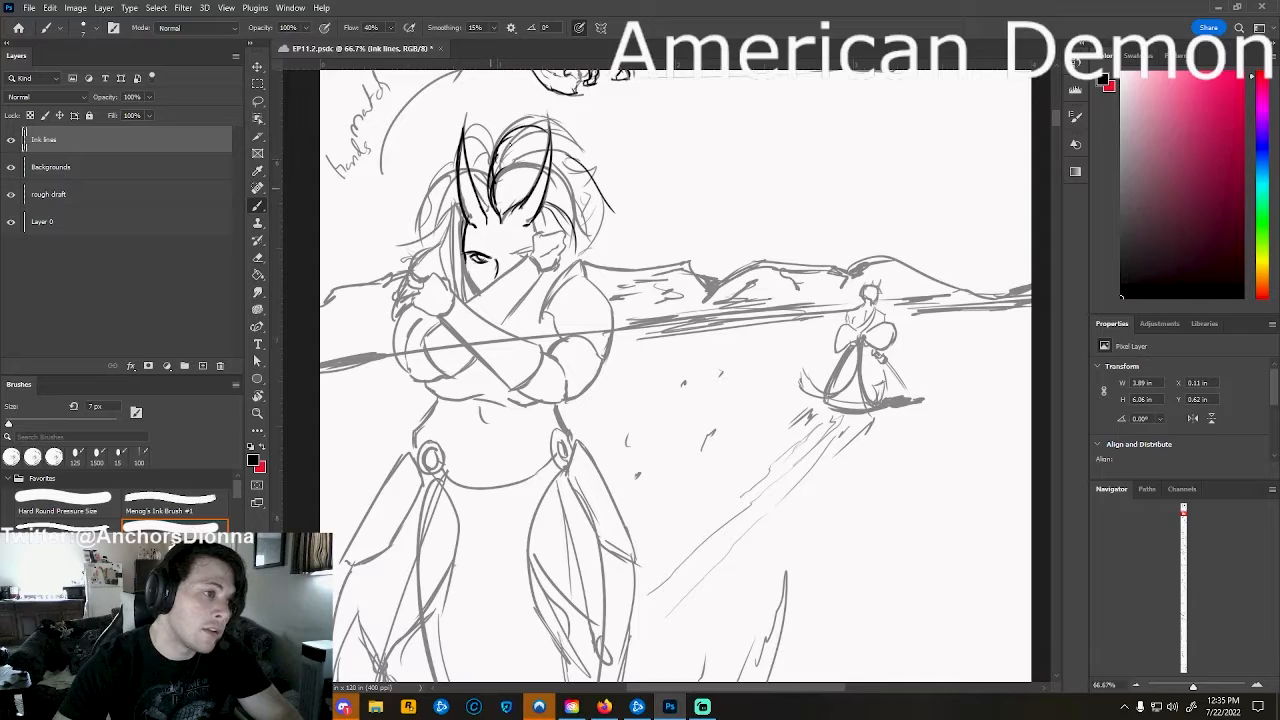
mouse_move(516, 142)
left_mouse_down()
mouse_move(498, 155)
mouse_move(499, 212)
left_mouse_up()
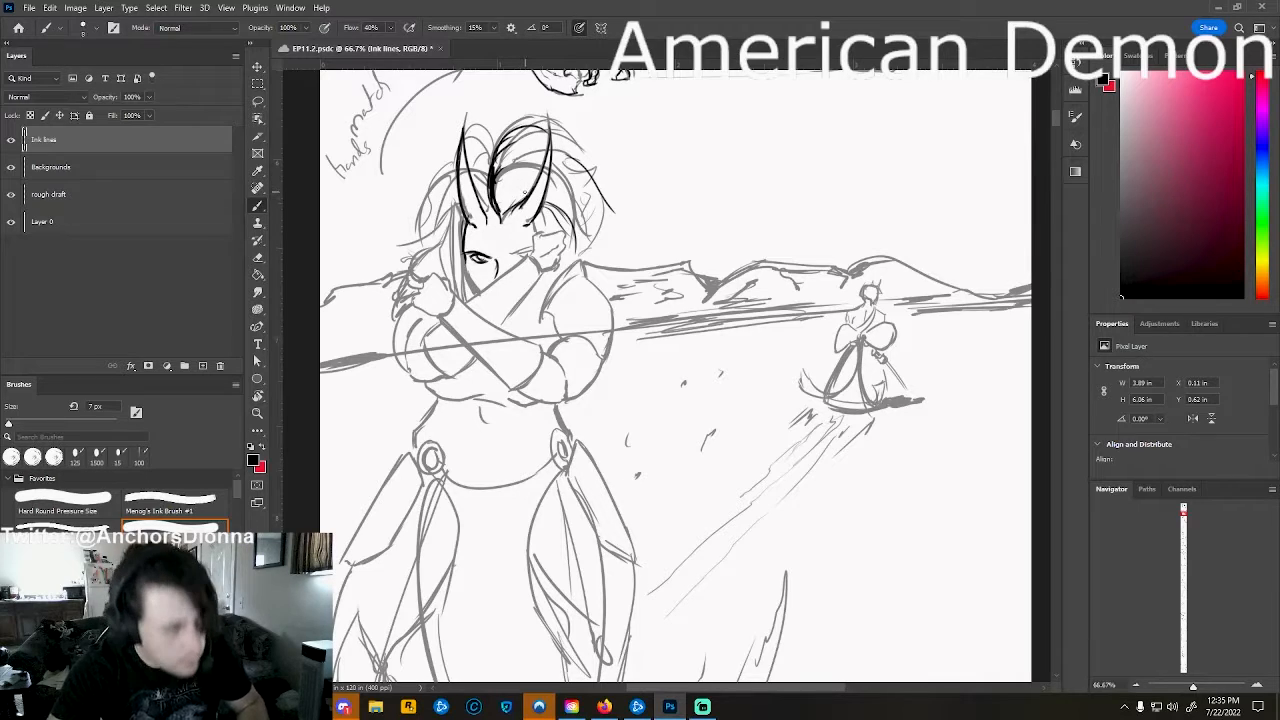
Set the brush size to 10 px, thicken the centre parting and ink the hair loops around the first horn.
key("bracketright")
key("bracketright")
key("bracketright")
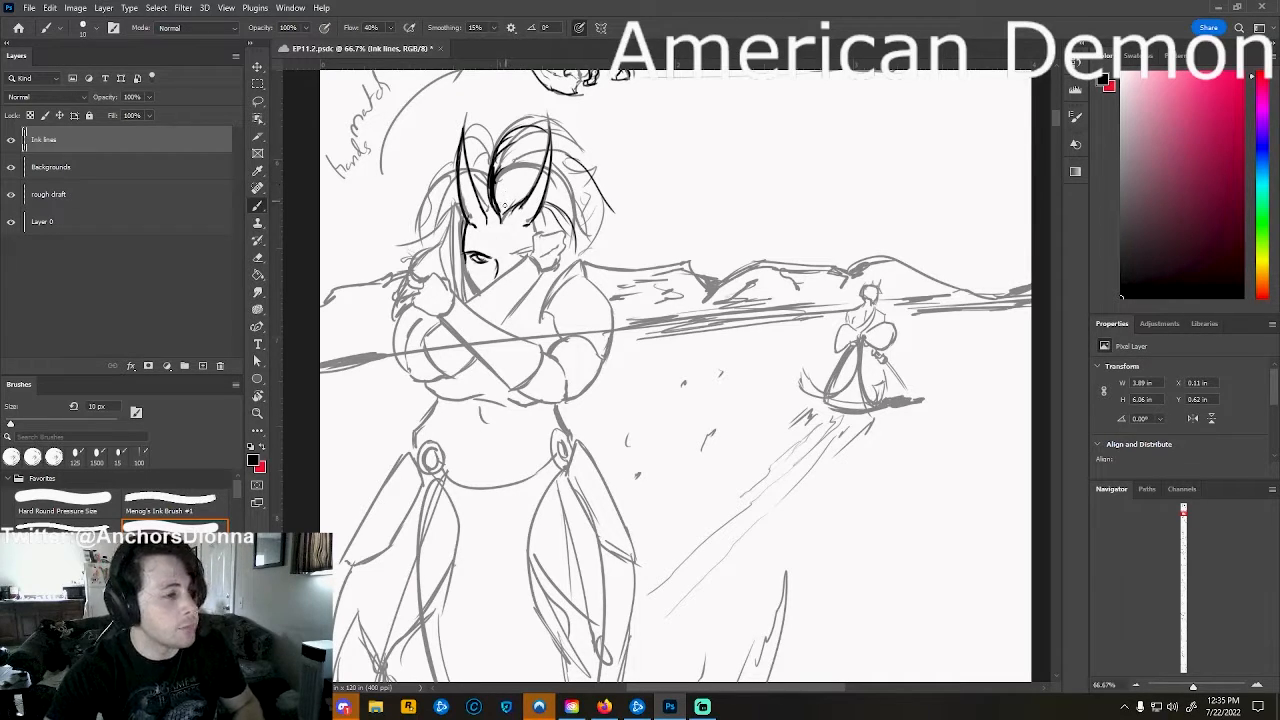
left_click_drag(493, 192, 496, 206)
mouse_move(504, 154)
left_mouse_down()
mouse_move(495, 204)
mouse_move(499, 162)
mouse_move(464, 158)
mouse_move(468, 124)
left_mouse_up()
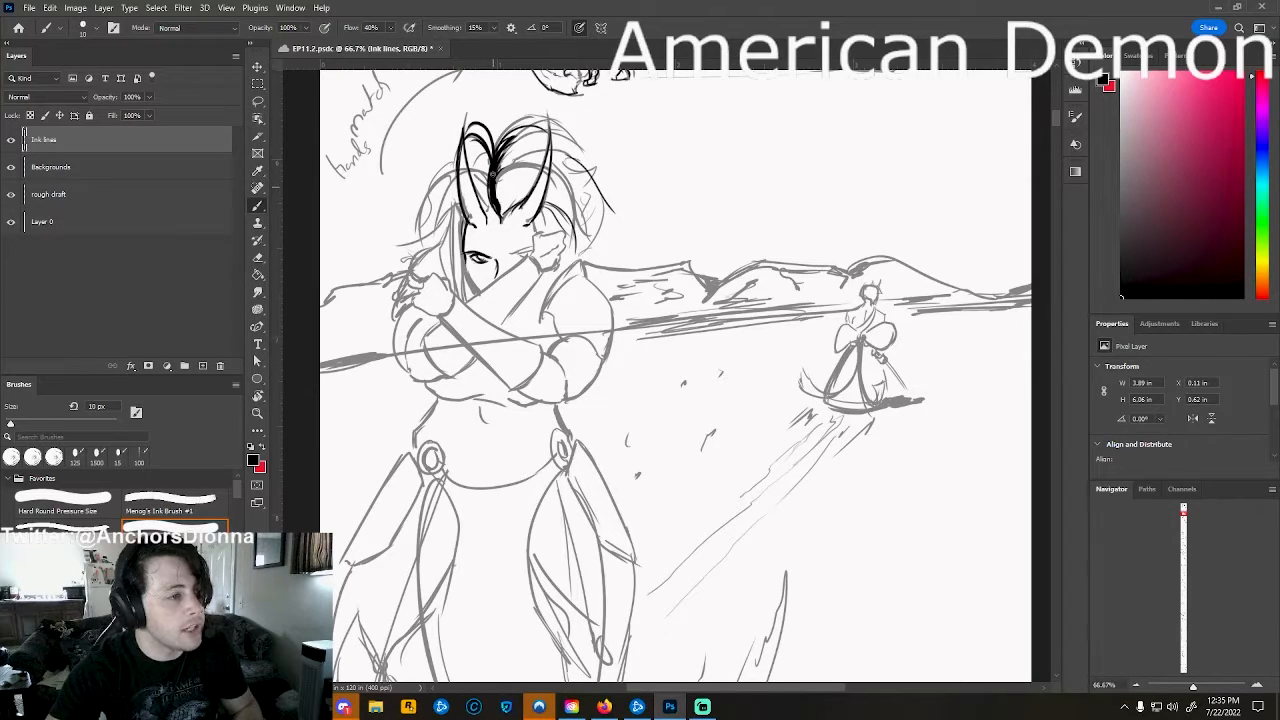
left_click_drag(490, 171, 446, 176)
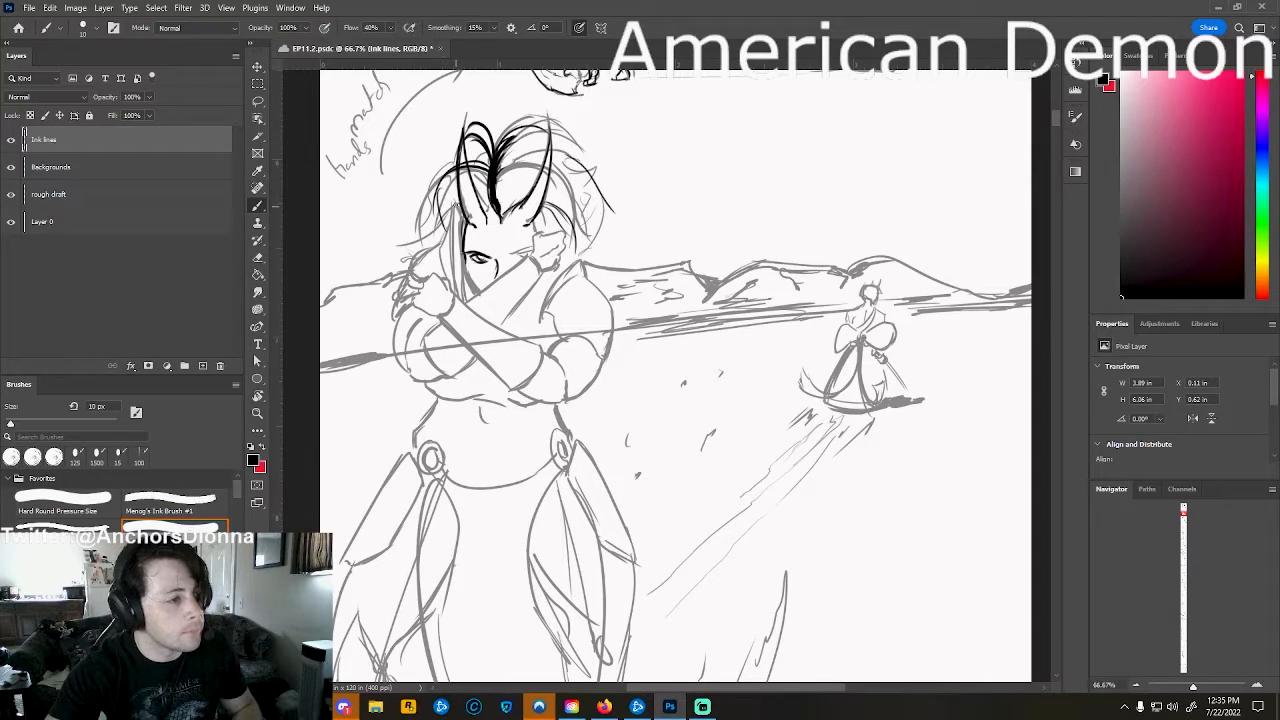
Ink the straight hair lock hanging beside the face down to the crossed forearms, redoing strokes as needed.
key("bracketright")
key("bracketleft")
mouse_move(454, 204)
left_mouse_down()
mouse_move(460, 295)
mouse_move(462, 212)
mouse_move(460, 292)
mouse_move(466, 213)
mouse_move(510, 272)
mouse_move(522, 262)
mouse_move(504, 273)
mouse_move(541, 268)
left_mouse_up()
key("ctrl+z")
key("ctrl+z")
key("ctrl+z")
key("ctrl+z")
Try to ink the lower edge of the forearm raised across the face, then undo the forearm strokes.
left_click_drag(541, 269, 499, 328)
key("ctrl+z")
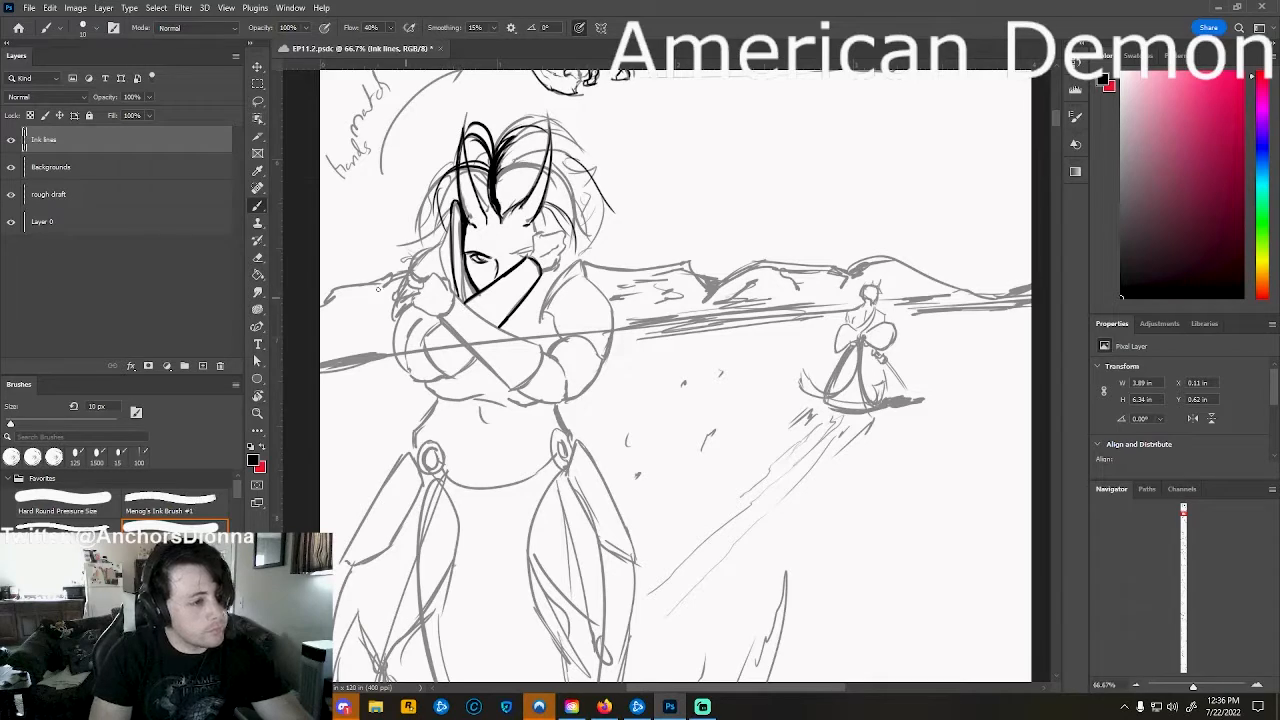
key("ctrl+z")
key("ctrl+z")
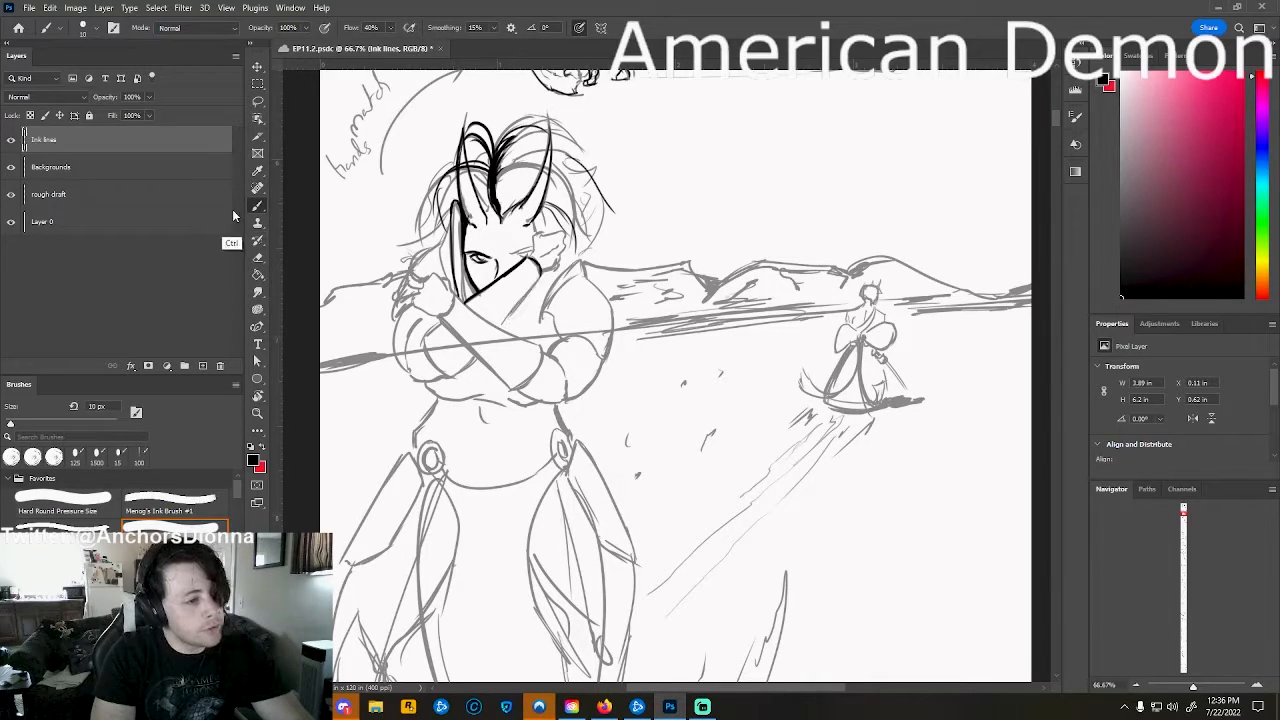
key("ctrl+z")
key("ctrl+z")
key("ctrl+z")
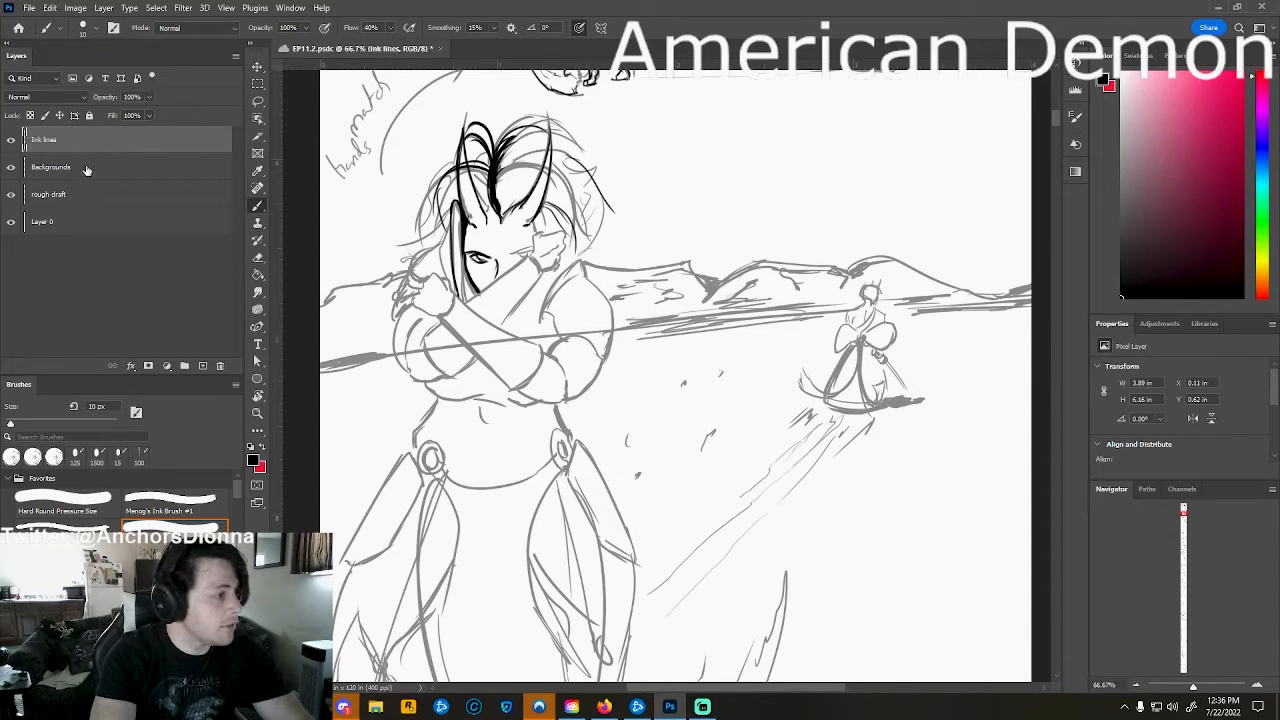
On the rough draft layer, sketch the missing lower edge of the raised forearm where it passes behind the other arm.
left_click(100, 193)
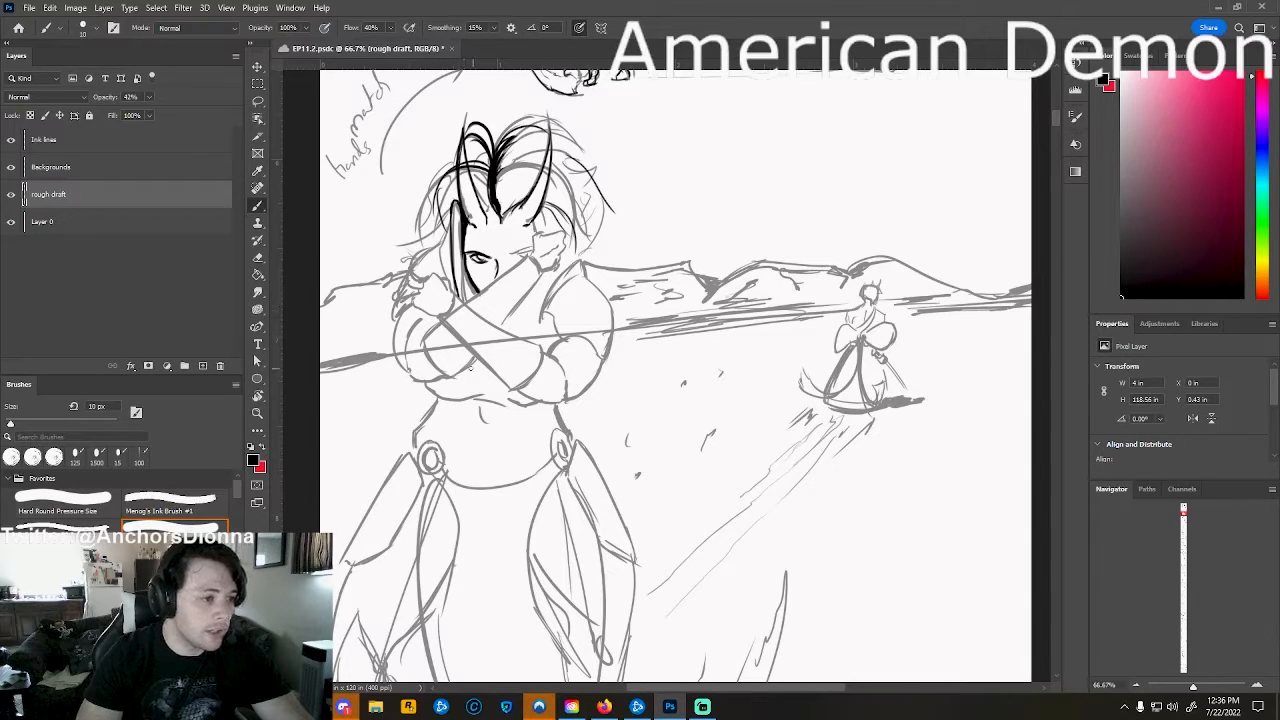
left_click_drag(511, 313, 480, 355)
key("ctrl+z")
left_click_drag(510, 315, 472, 364)
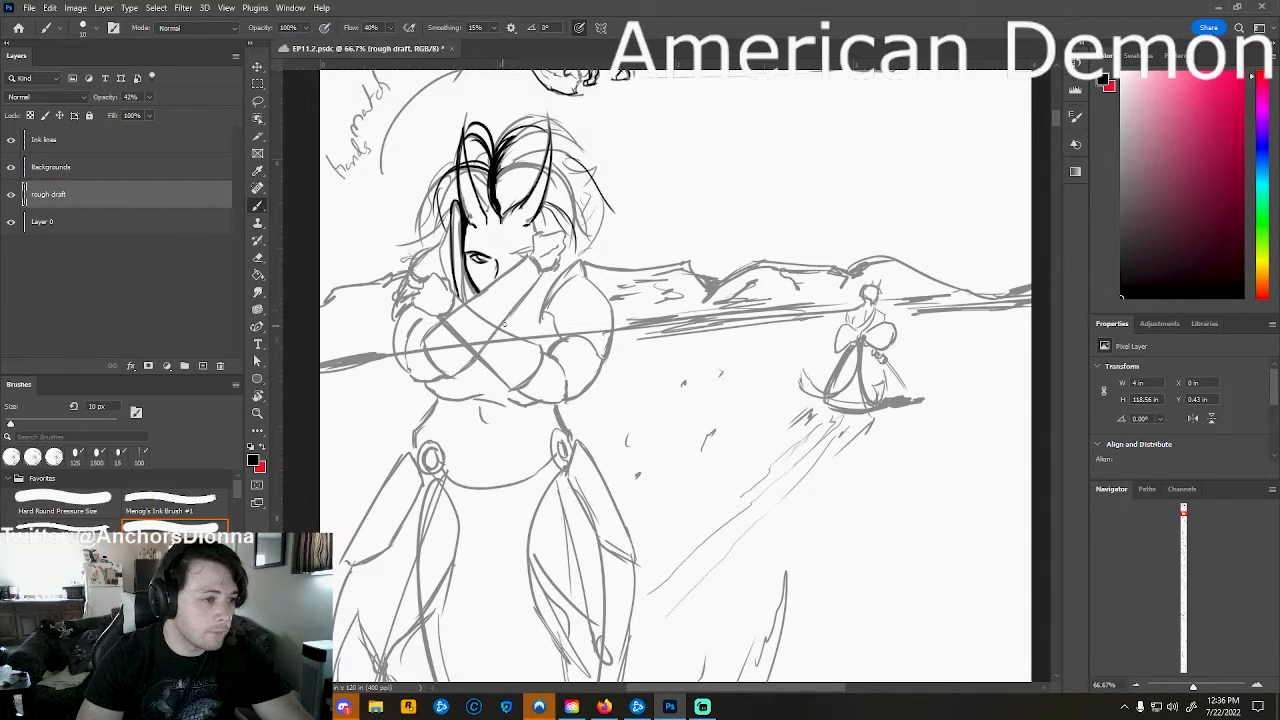
On the Ink lines layer, ink the upper edge of the raised forearm from the hair lock to the wrist.
left_click(166, 142)
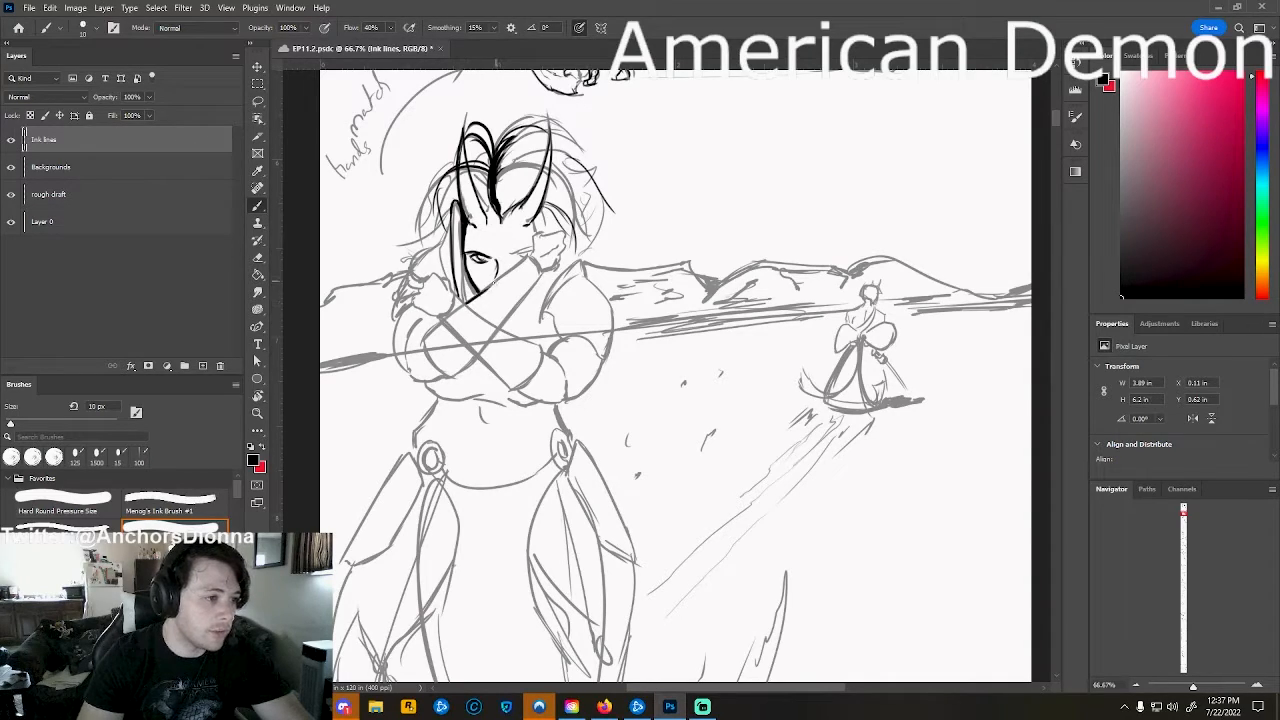
left_click_drag(466, 303, 524, 264)
key("ctrl+z")
key("ctrl+z")
left_click_drag(467, 303, 528, 255)
left_click_drag(504, 271, 522, 260)
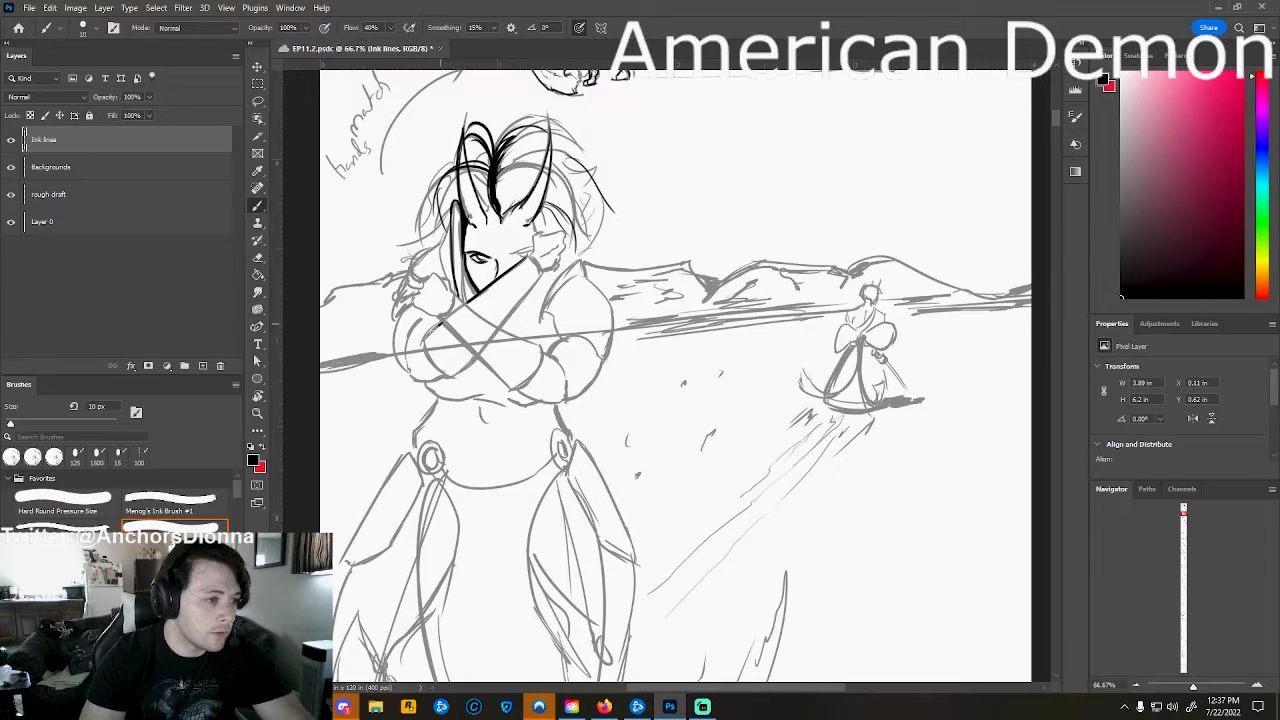
Ink the elbow end of the raised forearm below the crossing point, redoing the strokes as needed.
mouse_move(442, 323)
left_mouse_down()
mouse_move(424, 348)
mouse_move(461, 373)
left_mouse_up()
key("ctrl+z")
key("ctrl+z")
key("ctrl+z")
key("ctrl+z")
key("ctrl+z")
key("ctrl+z")
key("ctrl+z")
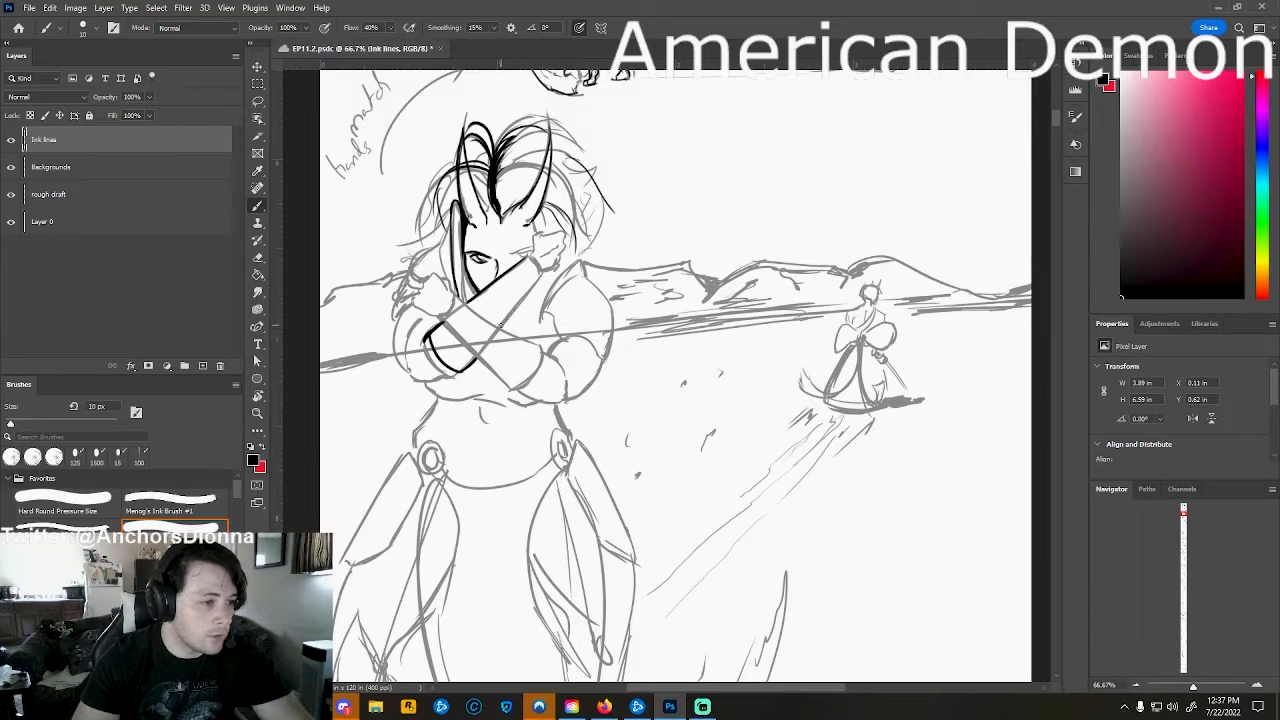
Ink the raised forearm's lower edge and rounded wrist, plus the second eye and the dark wedge beside the face.
left_click_drag(501, 325, 540, 276)
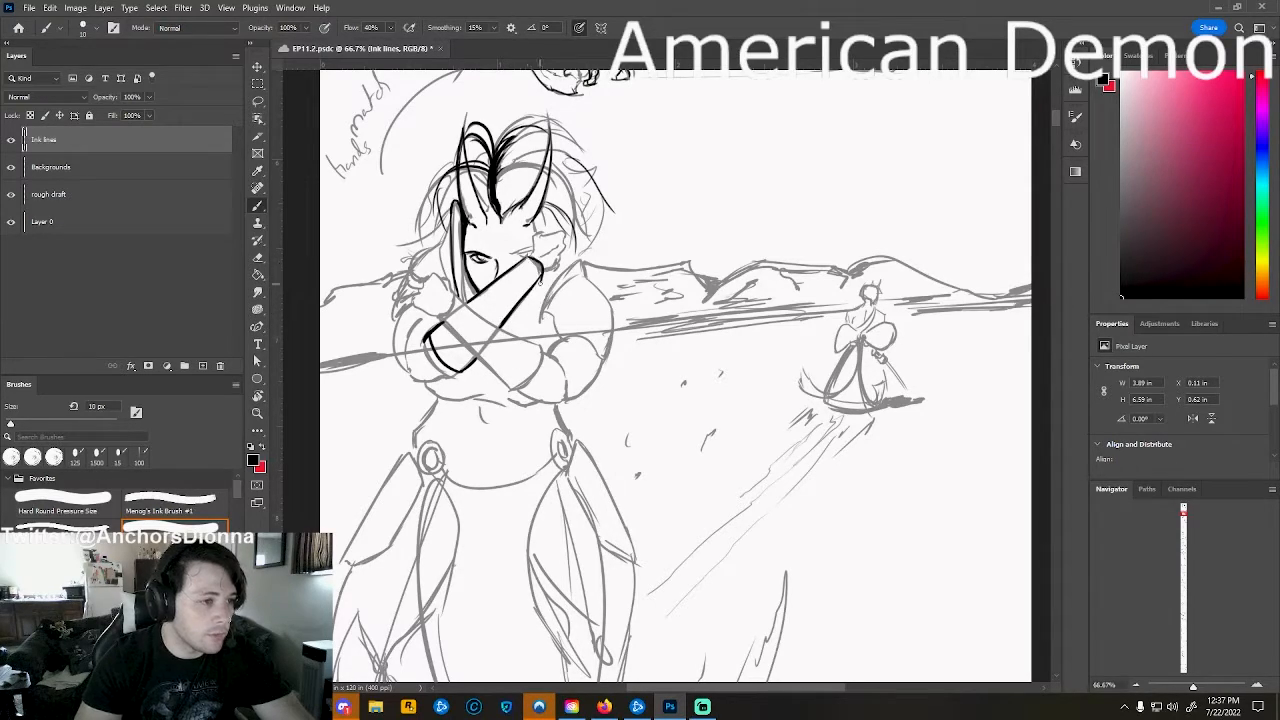
mouse_move(531, 255)
left_mouse_down()
mouse_move(538, 278)
mouse_move(508, 256)
mouse_move(531, 254)
mouse_move(469, 280)
mouse_move(468, 301)
left_mouse_up()
key("ctrl+z")
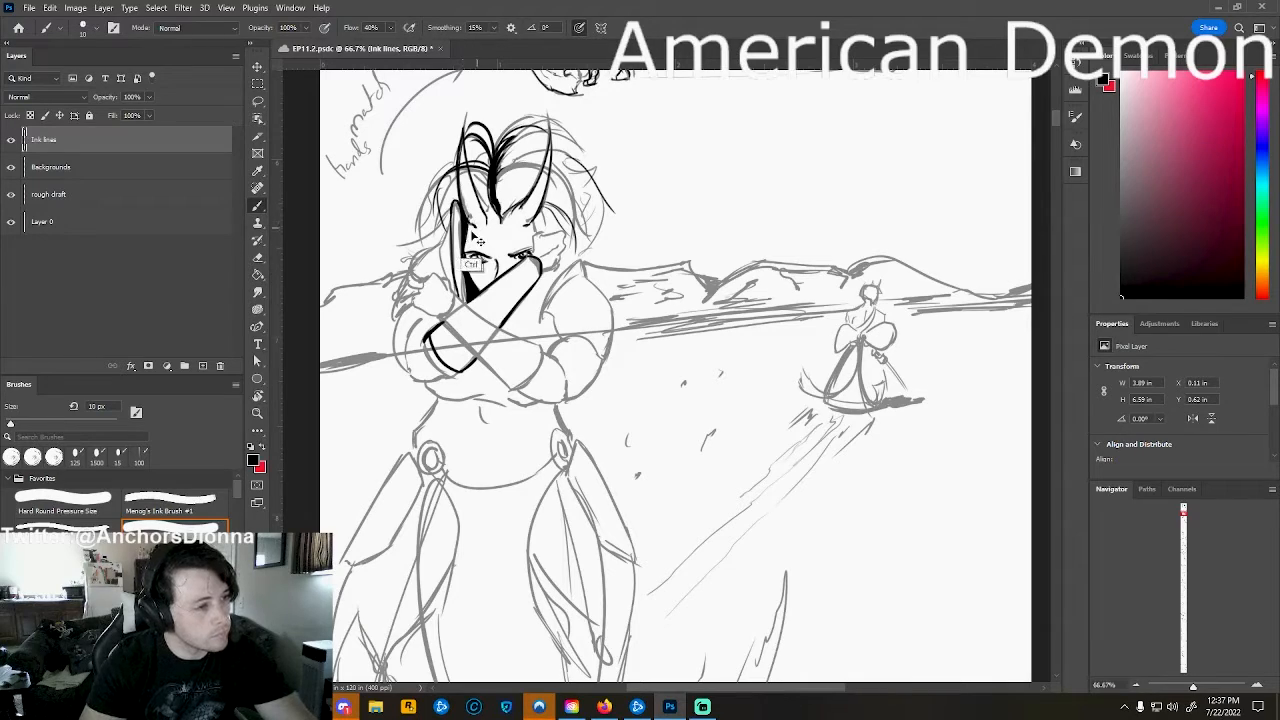
Ink the forehead hairline and the curved outer hair on the second horn's side down to the shoulder.
left_click_drag(496, 175, 503, 214)
mouse_move(503, 218)
left_mouse_down()
mouse_move(524, 199)
mouse_move(564, 226)
mouse_move(574, 252)
left_mouse_up()
key("ctrl+z")
left_click_drag(565, 152, 597, 244)
mouse_move(602, 200)
left_mouse_down()
mouse_move(596, 254)
mouse_move(541, 321)
left_mouse_up()
key("ctrl+z")
key("ctrl+z")
Ink the outline of the shoulder guard below the hair, redoing its outer curve until it follows the rough draft.
mouse_move(580, 262)
left_mouse_down()
mouse_move(540, 316)
mouse_move(560, 342)
mouse_move(571, 331)
mouse_move(600, 342)
left_mouse_up()
key("ctrl+z")
key("ctrl+z")
key("ctrl+z")
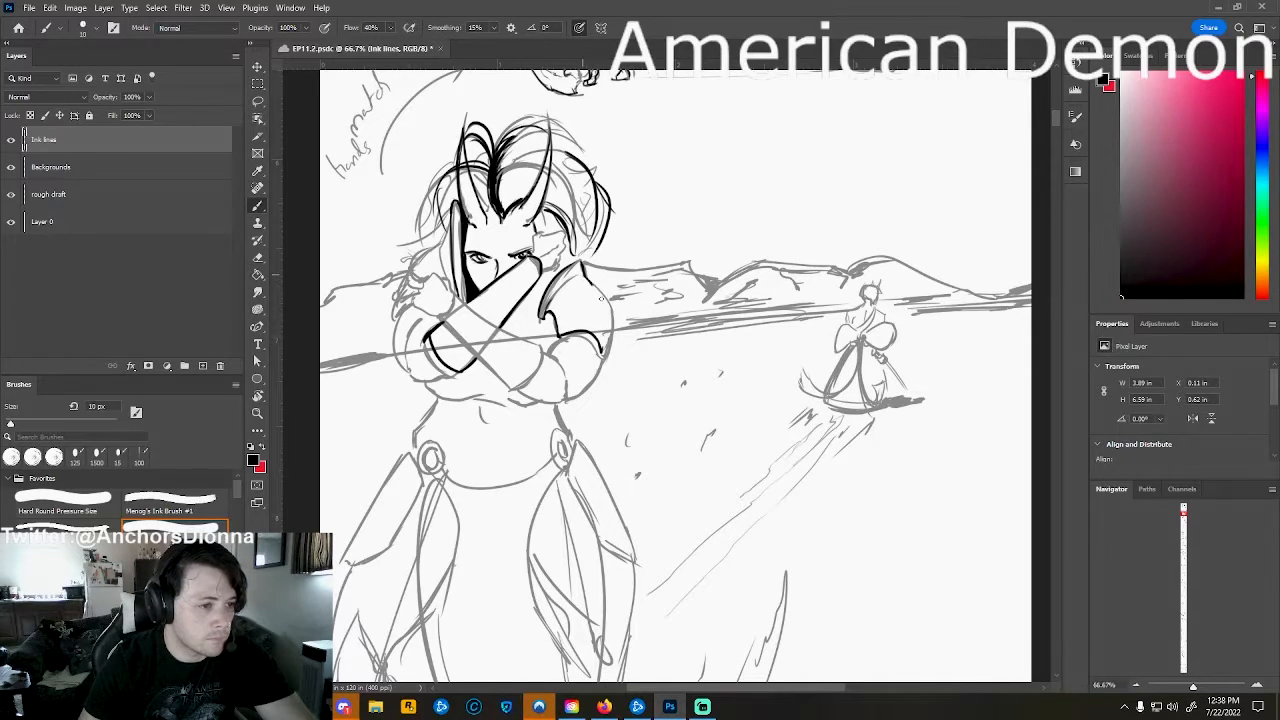
left_click_drag(601, 298, 611, 341)
key("ctrl+z")
mouse_move(584, 272)
left_mouse_down()
mouse_move(606, 308)
mouse_move(603, 352)
left_mouse_up()
key("ctrl+z")
key("ctrl+z")
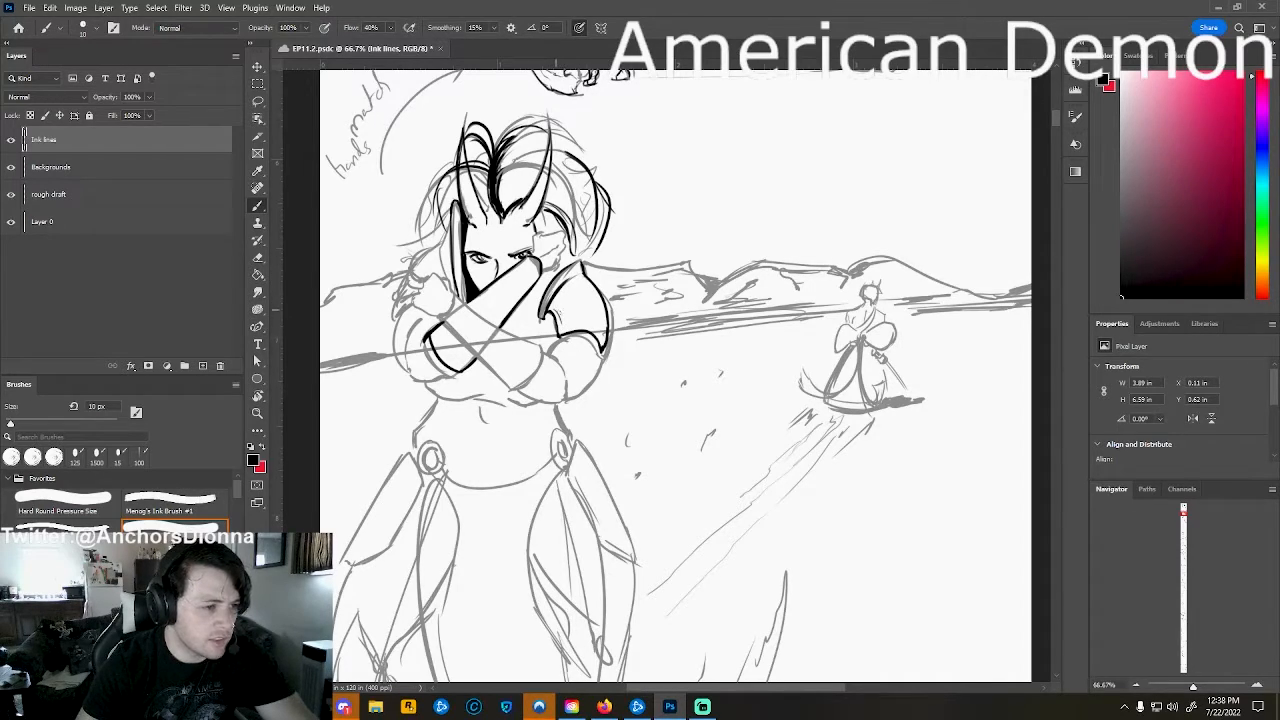
Ink the front forearm's lower edge and the curved cuff at its elbow end, redoing strokes as needed.
left_click_drag(561, 333, 578, 329)
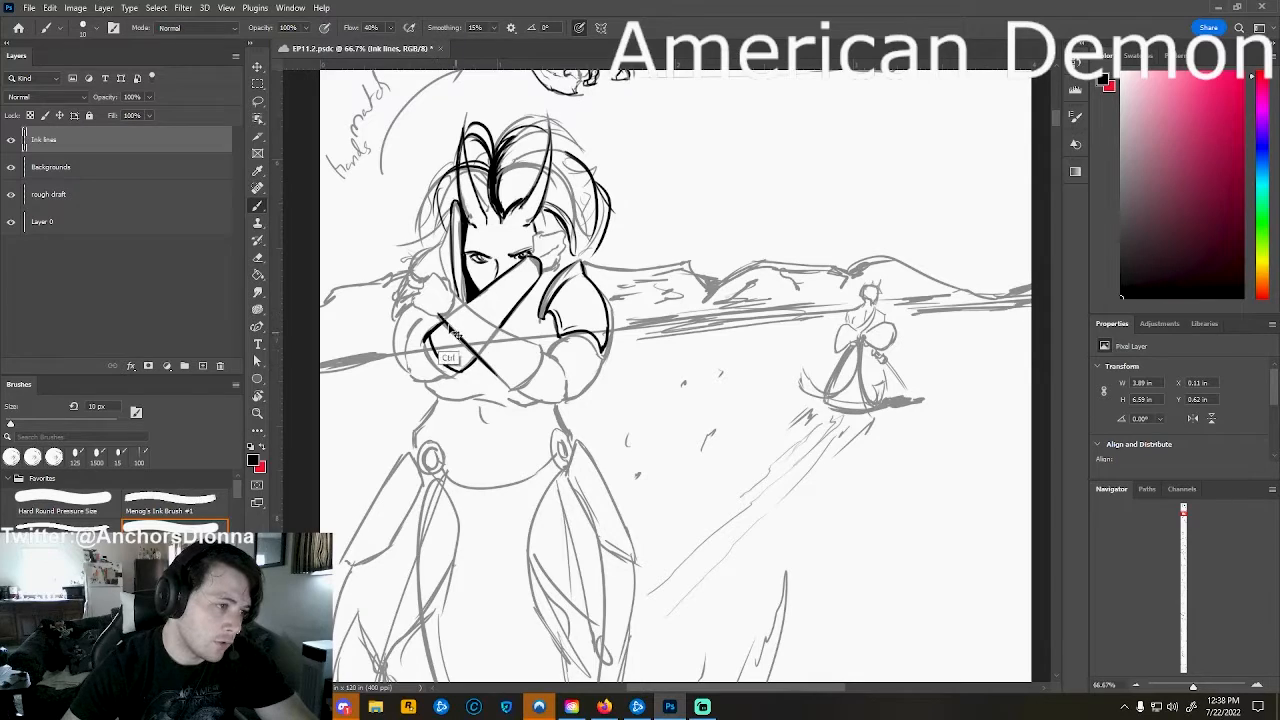
mouse_move(492, 370)
left_mouse_down()
mouse_move(513, 391)
mouse_move(540, 350)
left_mouse_up()
key("ctrl+z")
key("ctrl+z")
key("ctrl+z")
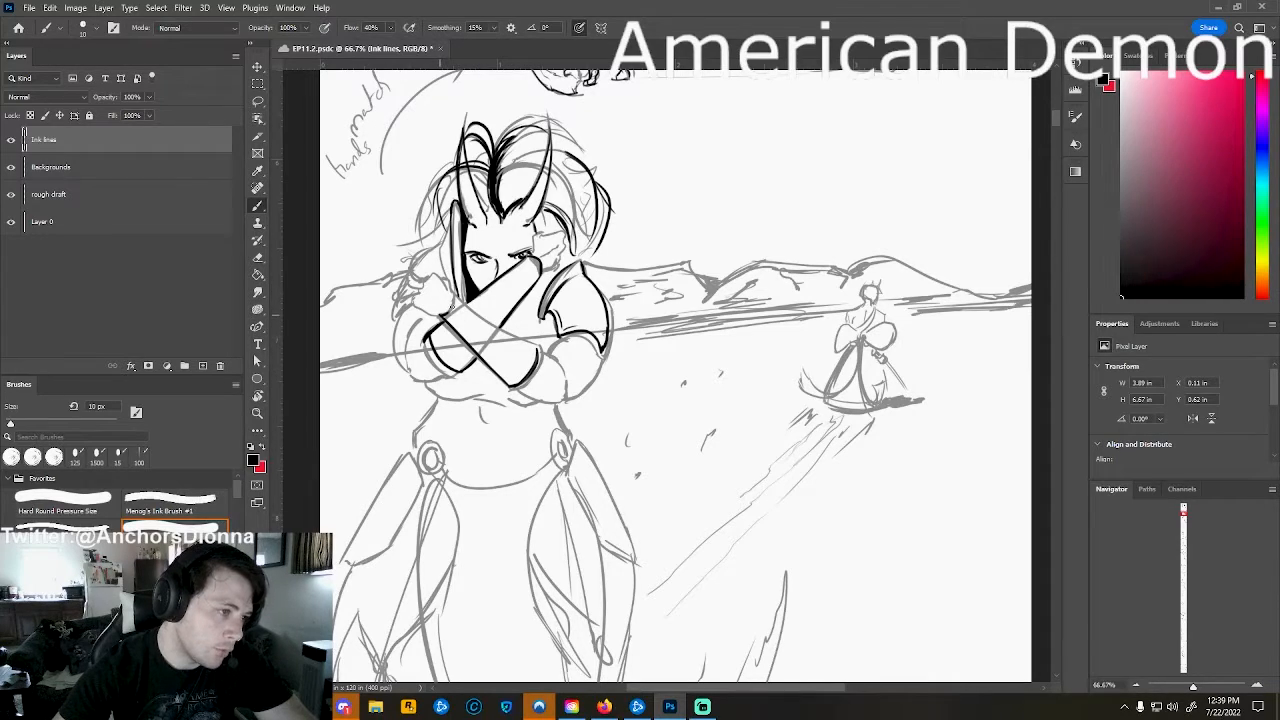
Ink the front forearm's upper edge and wrist end, redoing the stroke as needed, and thicken its lower edge.
mouse_move(443, 314)
left_mouse_down()
mouse_move(468, 301)
mouse_move(460, 294)
mouse_move(511, 335)
left_mouse_up()
key("ctrl+z")
key("ctrl+z")
key("ctrl+z")
key("ctrl+z")
key("ctrl+z")
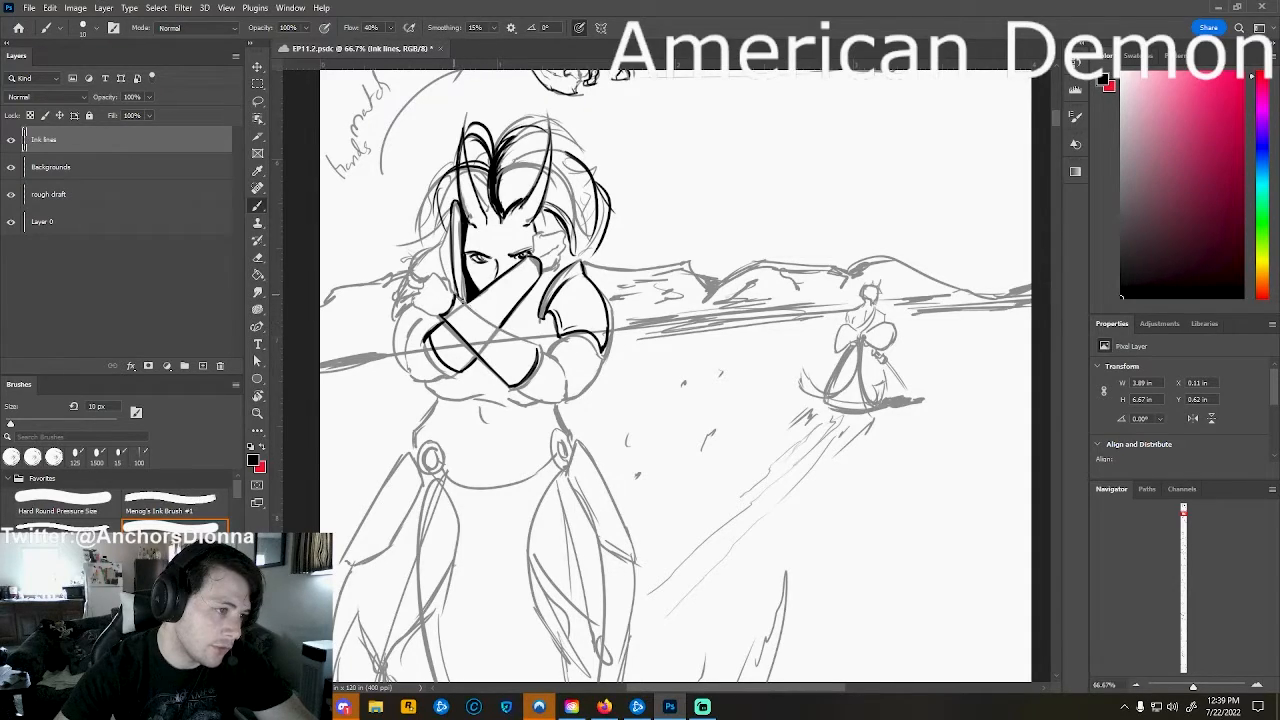
mouse_move(457, 297)
left_mouse_down()
mouse_move(548, 356)
mouse_move(530, 343)
mouse_move(542, 366)
mouse_move(510, 384)
left_mouse_up()
key("ctrl+z")
key("ctrl+z")
key("ctrl+z")
key("ctrl+z")
key("ctrl+z")
key("ctrl+z")
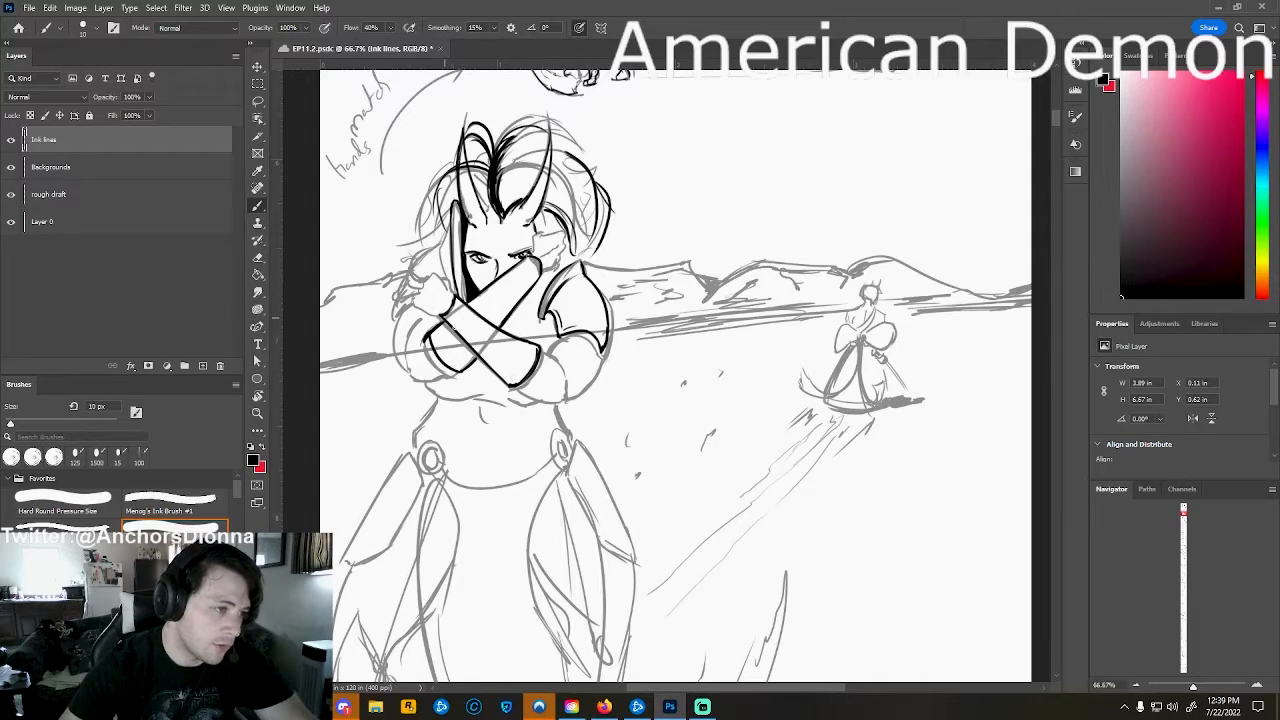
left_click_drag(444, 319, 512, 385)
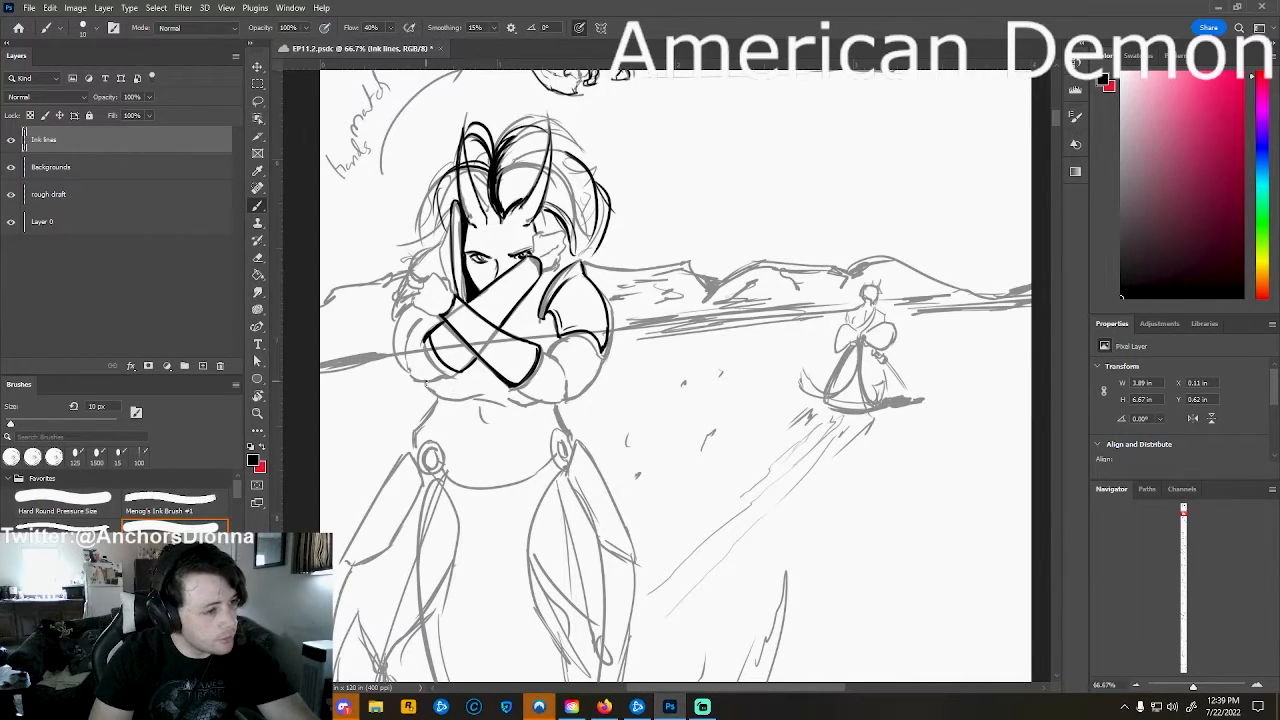
Ink the underside contour of the crossed arms above the bare midriff.
left_click_drag(425, 385, 542, 406)
key("ctrl+z")
key("ctrl+z")
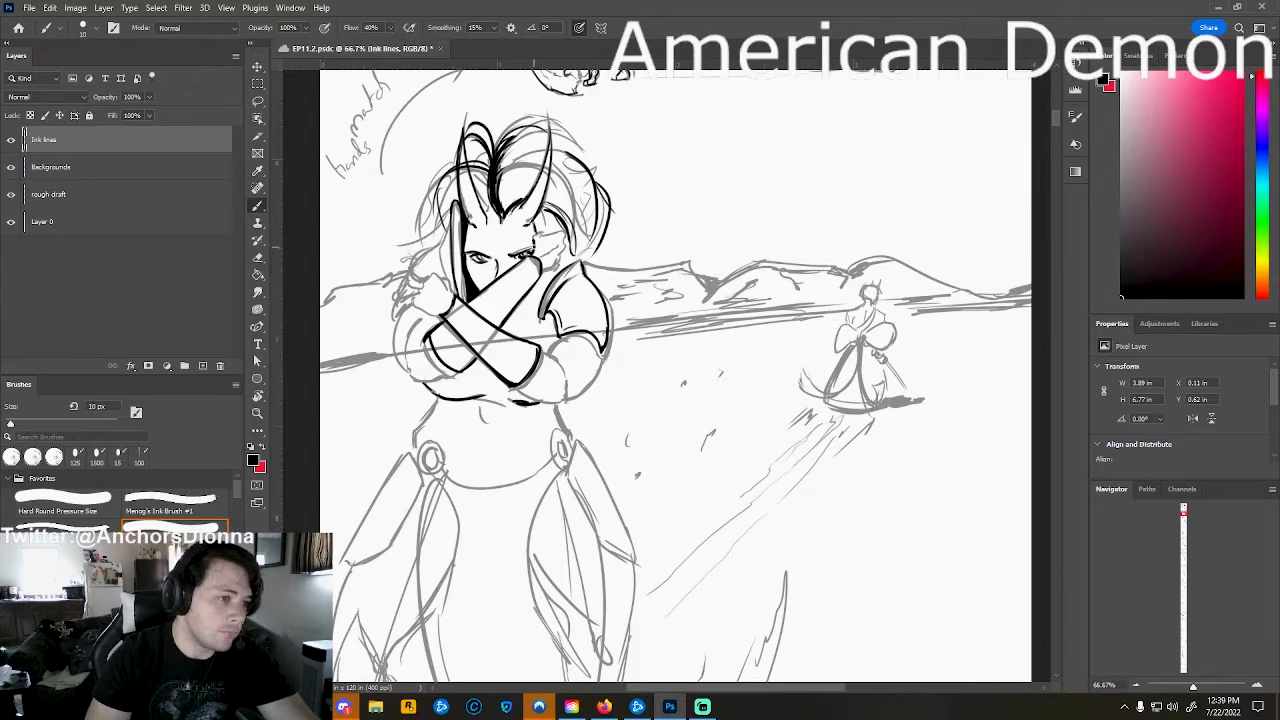
Ink the hand of the raised arm beside the second eye, redoing strokes until it follows the rough draft.
mouse_move(532, 251)
left_mouse_down()
mouse_move(537, 231)
mouse_move(562, 232)
mouse_move(558, 270)
mouse_move(542, 272)
mouse_move(534, 253)
left_mouse_up()
key("ctrl+z")
key("ctrl+z")
key("ctrl+z")
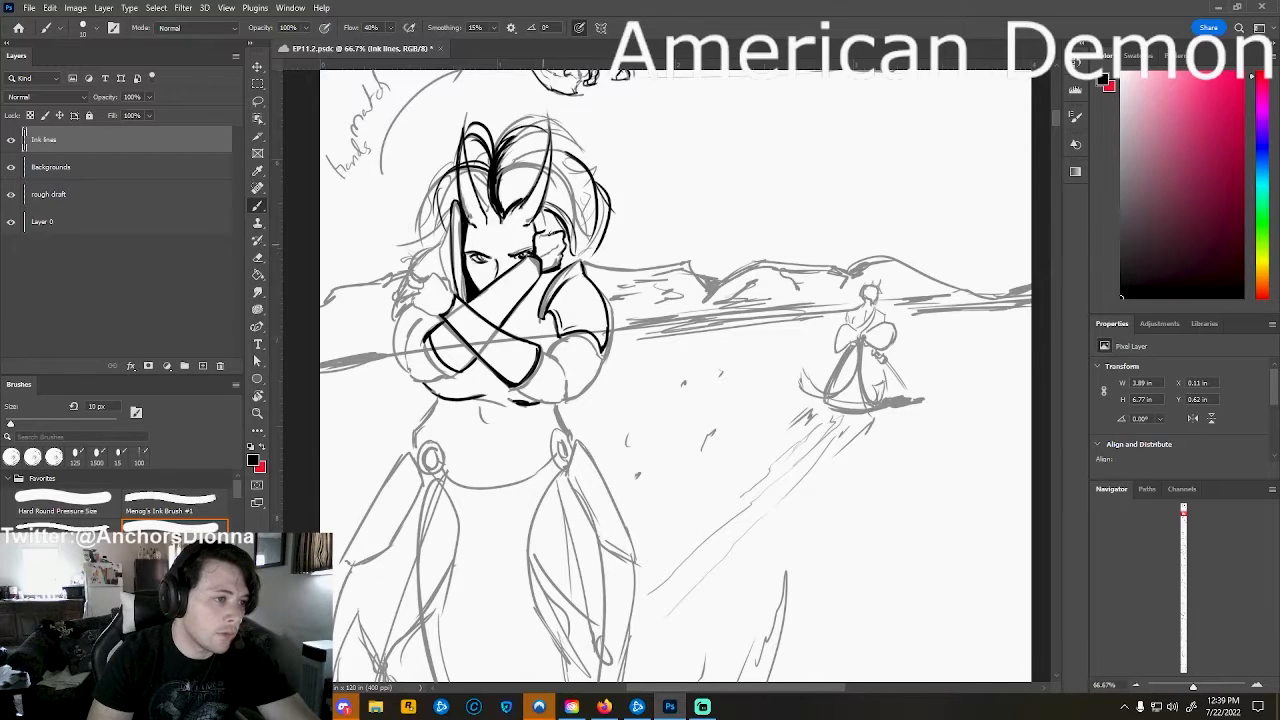
key("ctrl+minus")
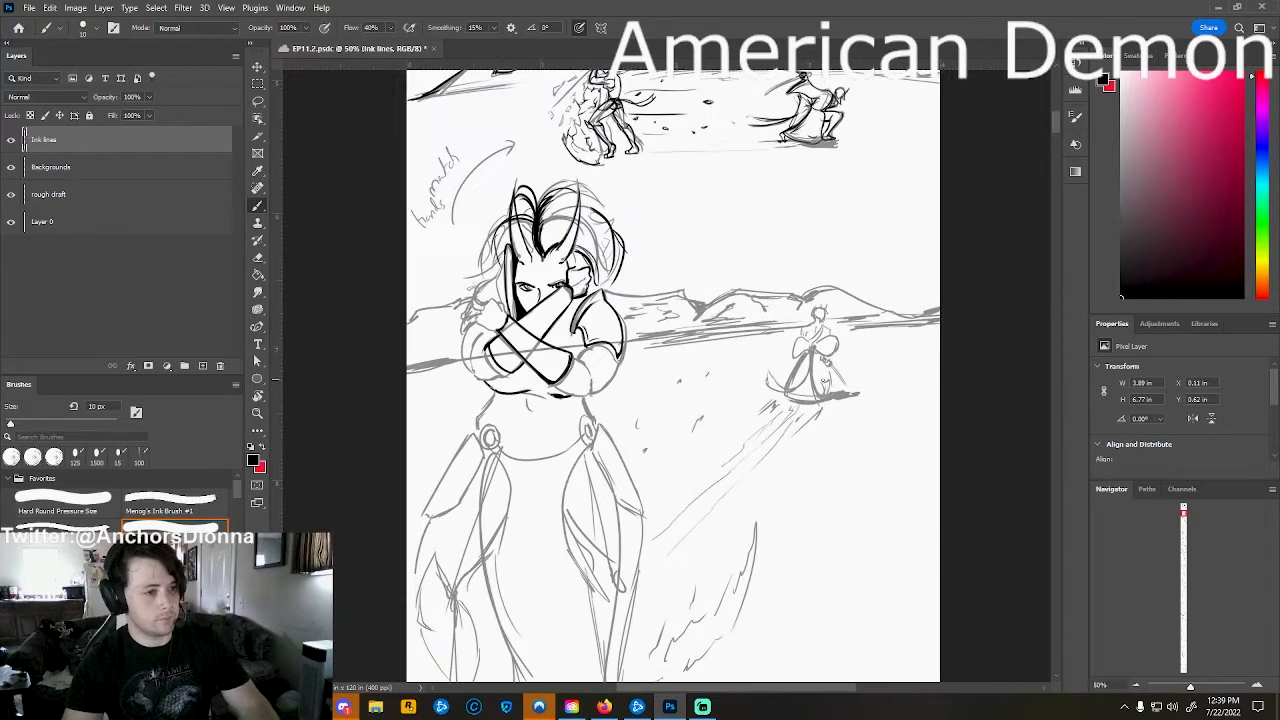
key("ctrl+minus")
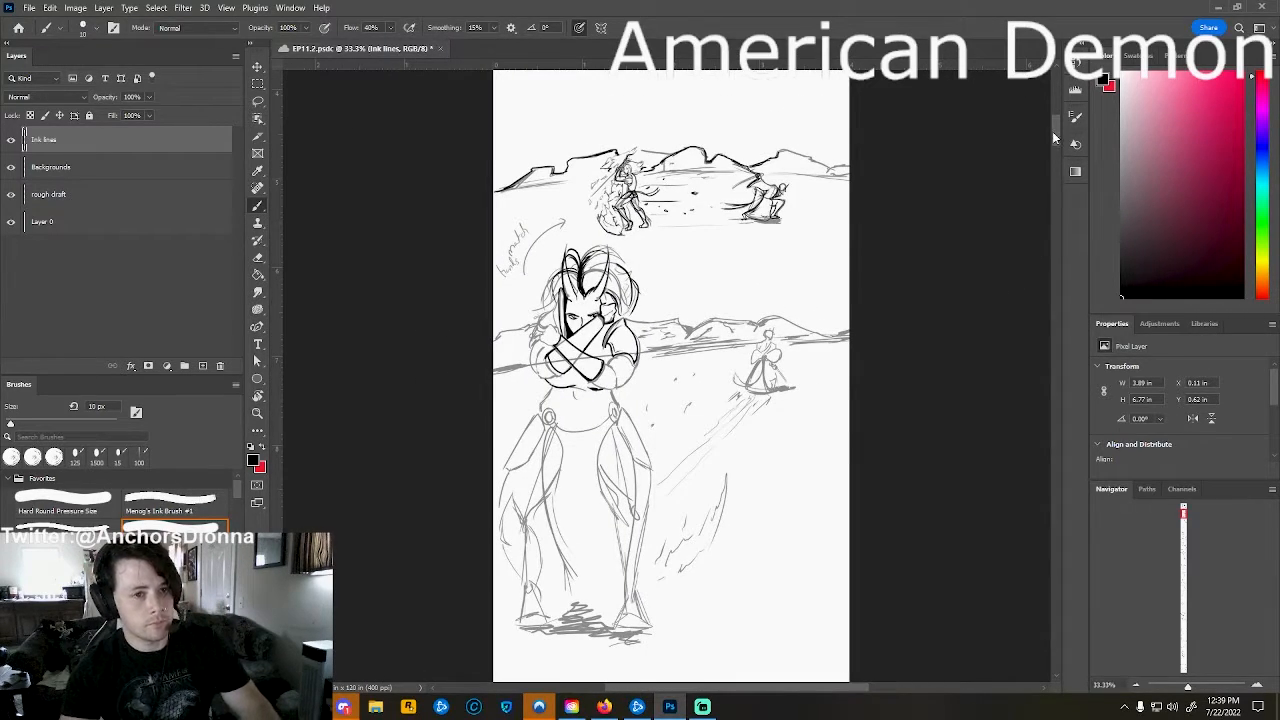
left_click_drag(1052, 131, 1065, 118)
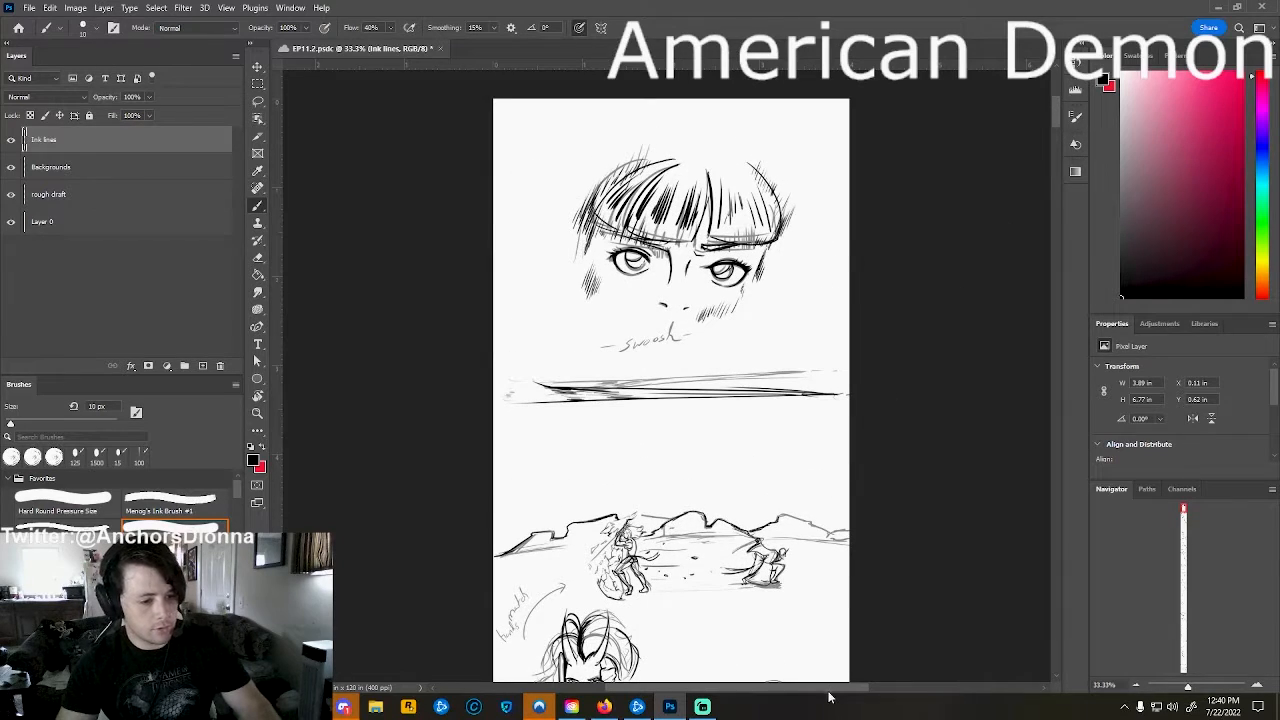
left_click_drag(831, 689, 849, 694)
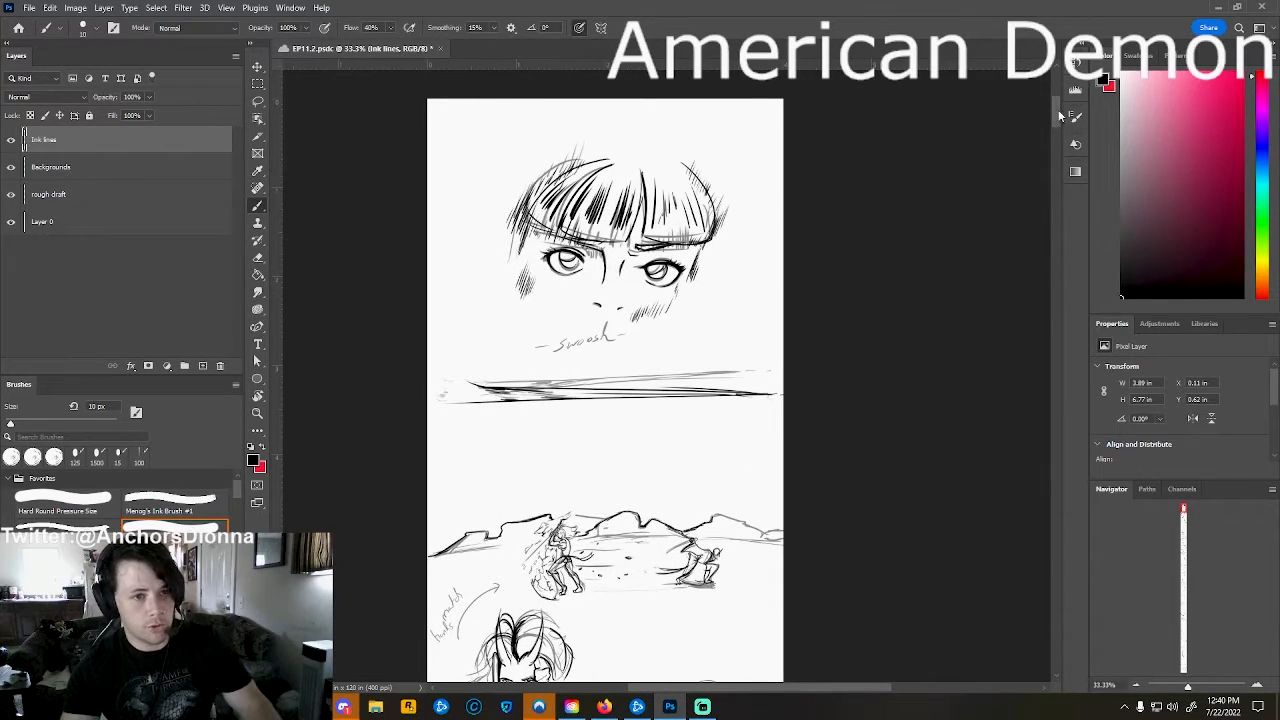
scroll(1058, 118, "down", 3)
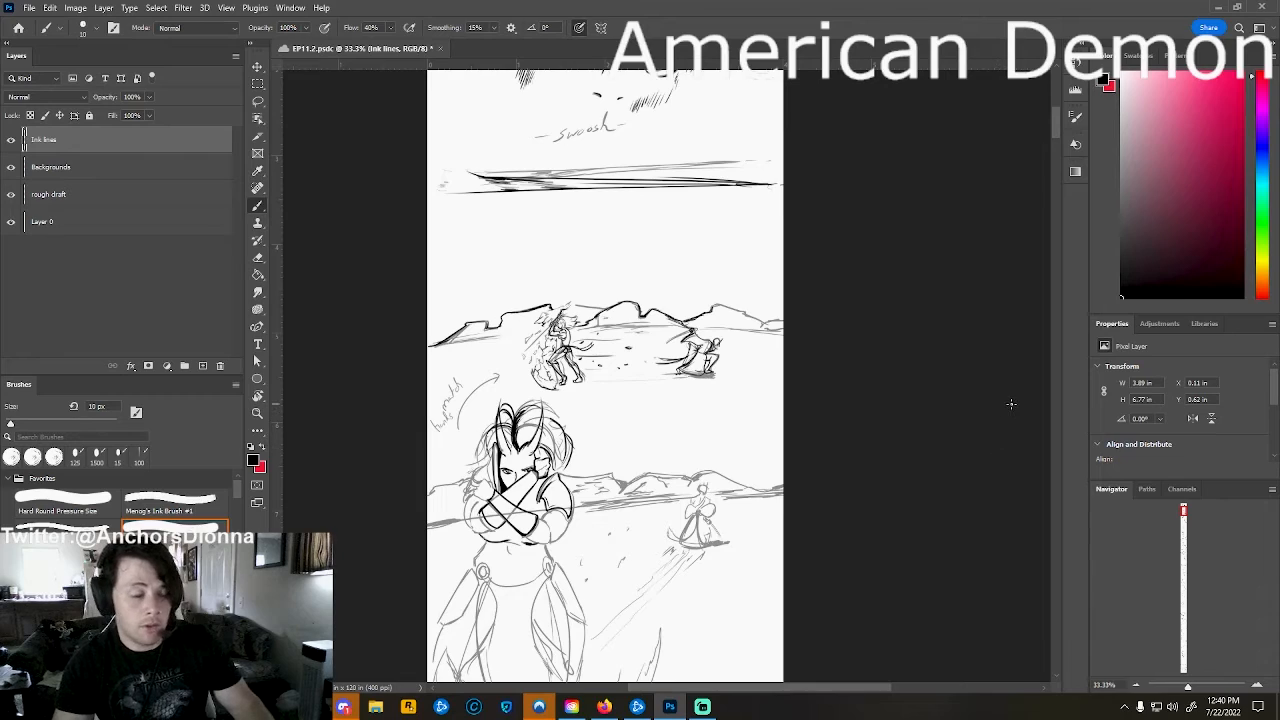